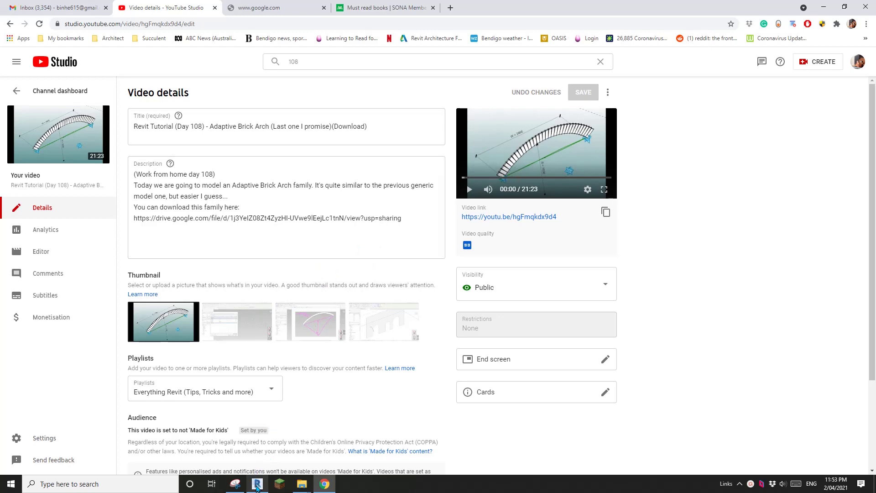
Switch to Revit and close the curtain panel family without saving, keeping the brick wall mass family open
{"action": "left_click", "coordinate": [258, 484]}
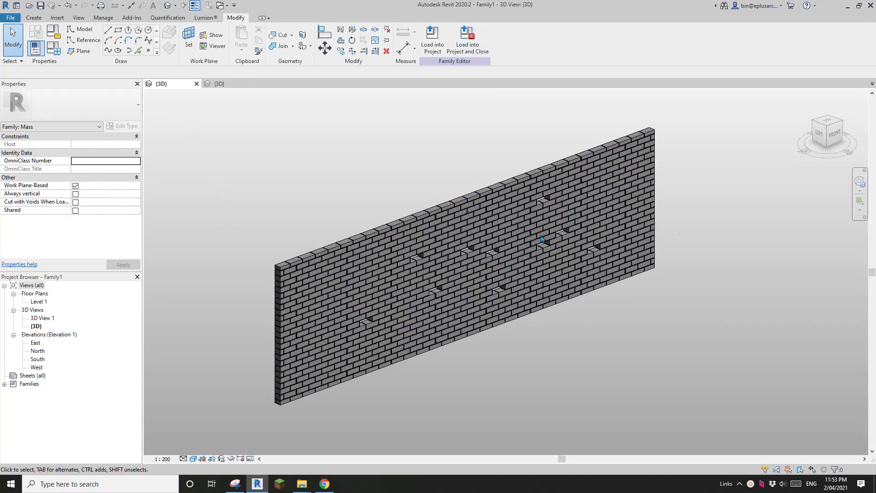
{"action": "left_click", "coordinate": [254, 83]}
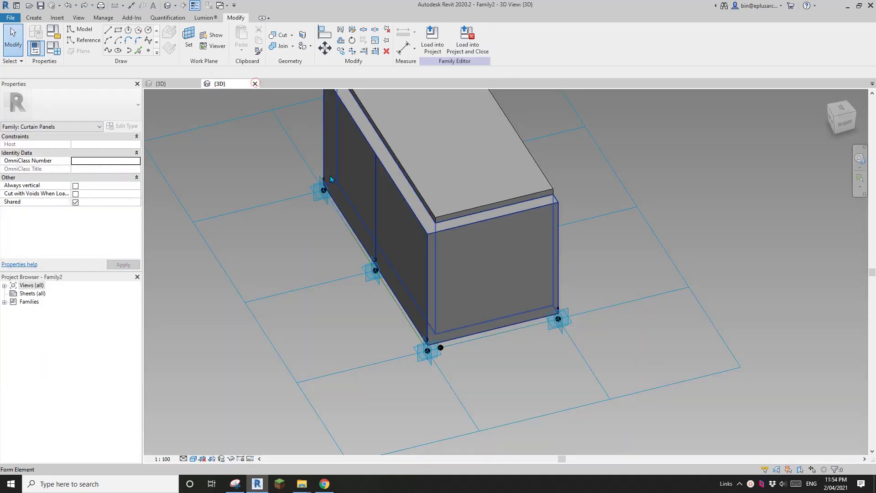
{"action": "left_click", "coordinate": [254, 83]}
{"action": "left_click", "coordinate": [456, 240]}
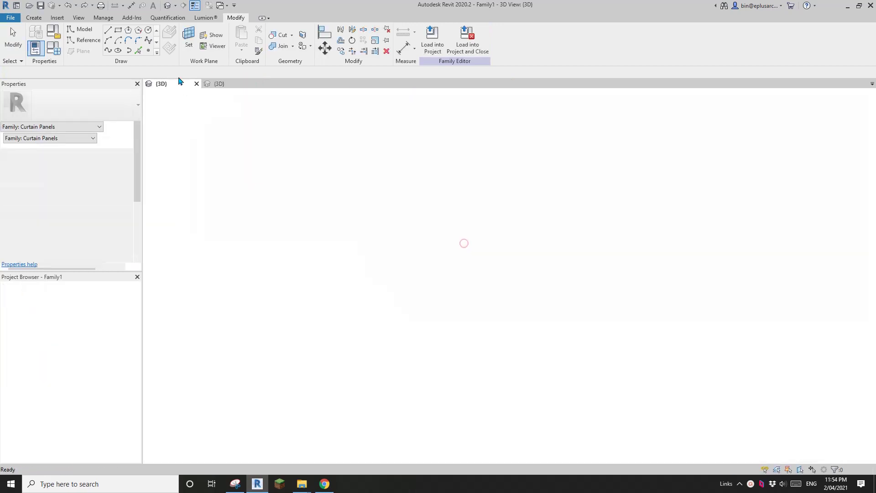
{"action": "left_click", "coordinate": [197, 84]}
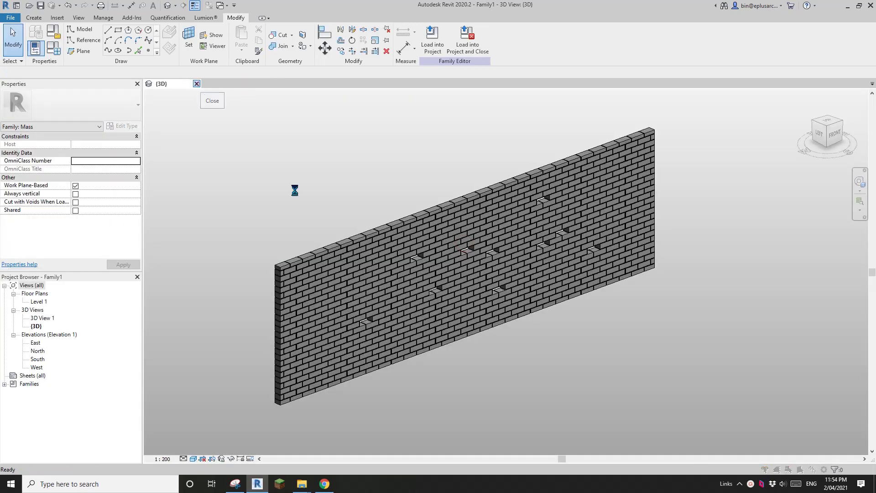
{"action": "left_click", "coordinate": [455, 242]}
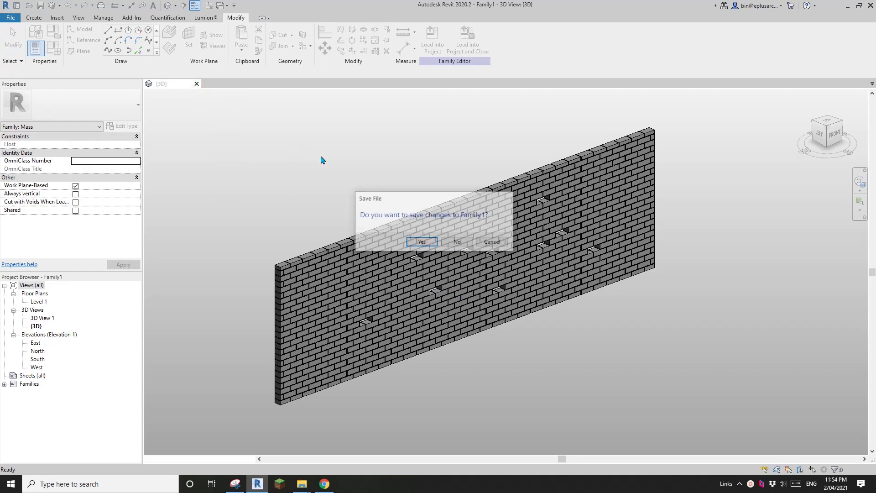
{"action": "left_click", "coordinate": [493, 227]}
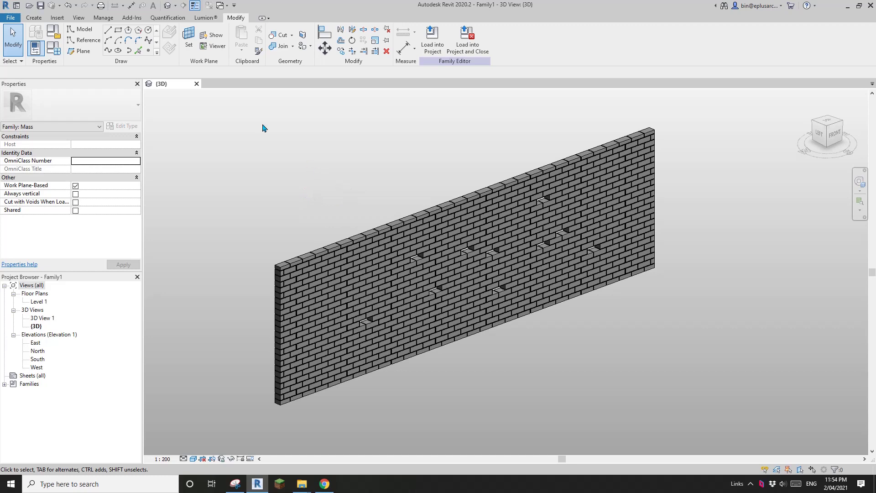
{"action": "left_click", "coordinate": [9, 17]}
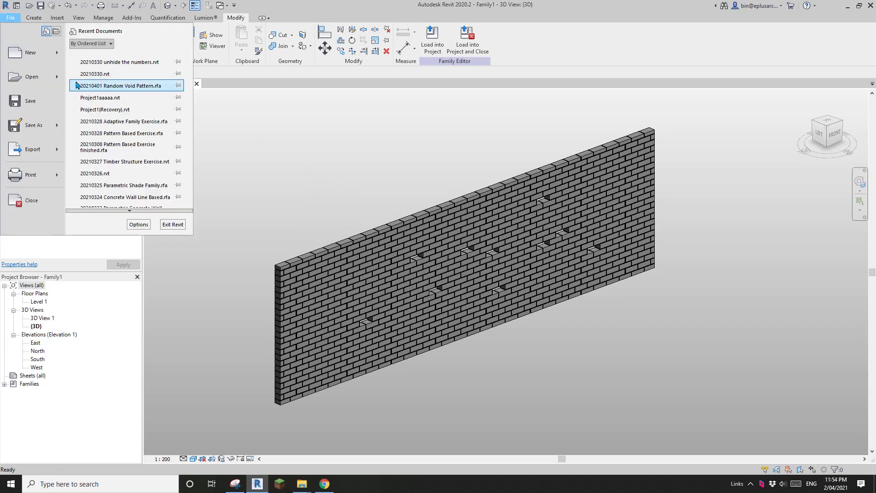
{"action": "mouse_move", "coordinate": [59, 52]}
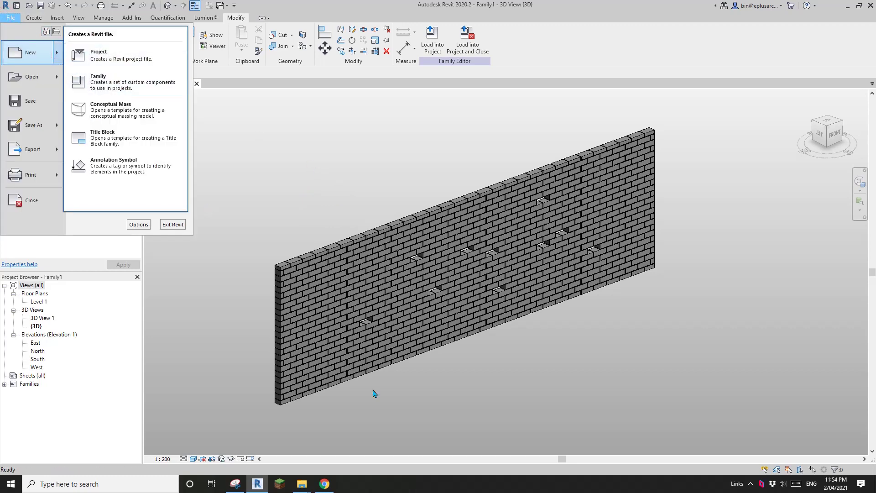
{"action": "left_click", "coordinate": [325, 484]}
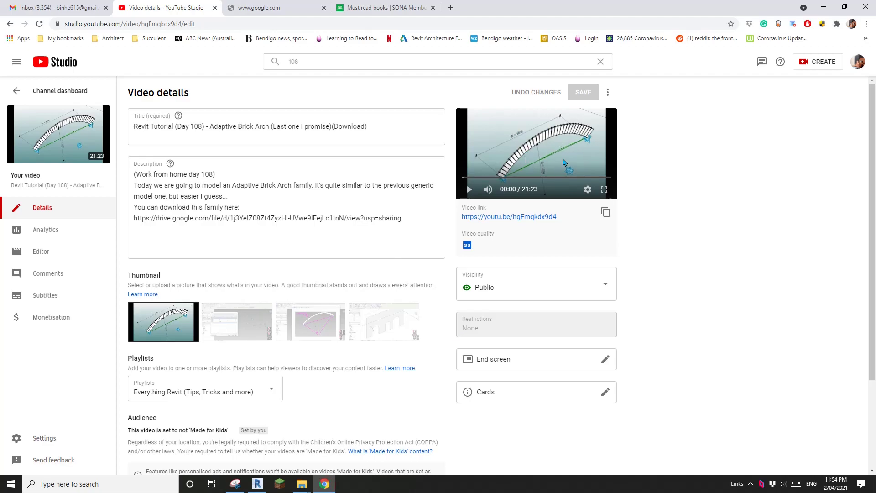
{"action": "left_click", "coordinate": [257, 484]}
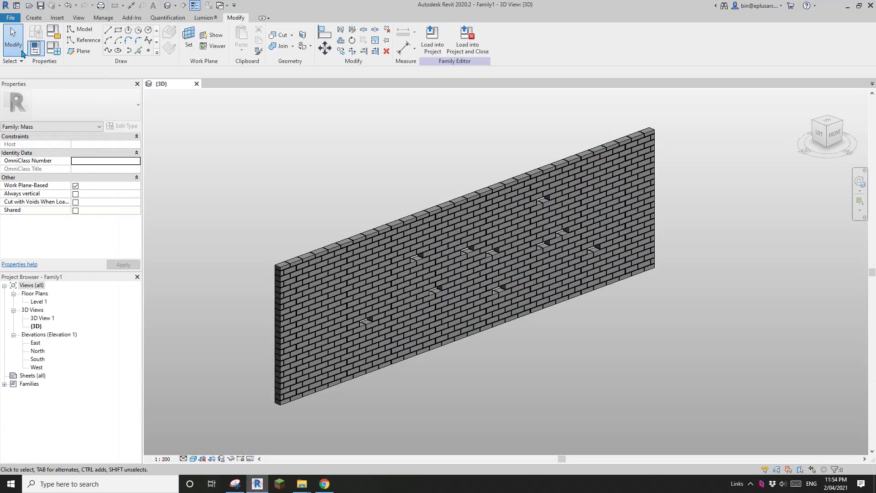
Create a new family from the Metric Generic Model Adaptive.rft template
{"action": "left_click", "coordinate": [11, 17]}
{"action": "mouse_move", "coordinate": [57, 53]}
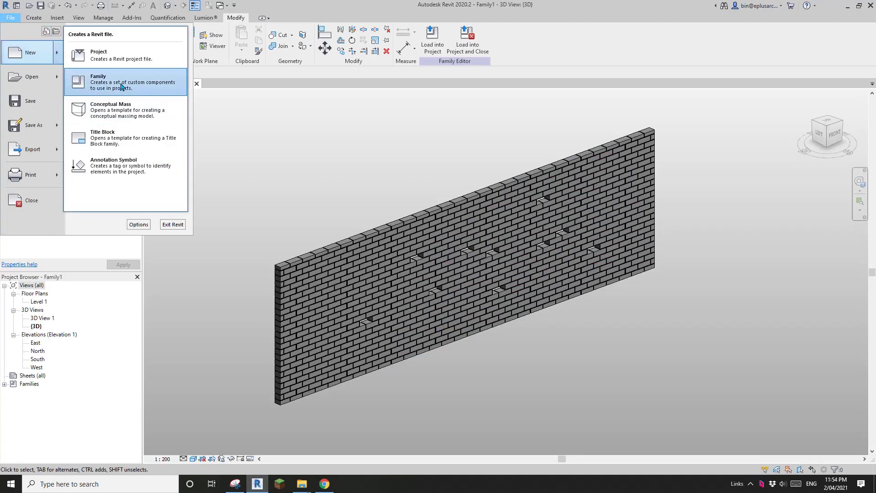
{"action": "left_click", "coordinate": [122, 87]}
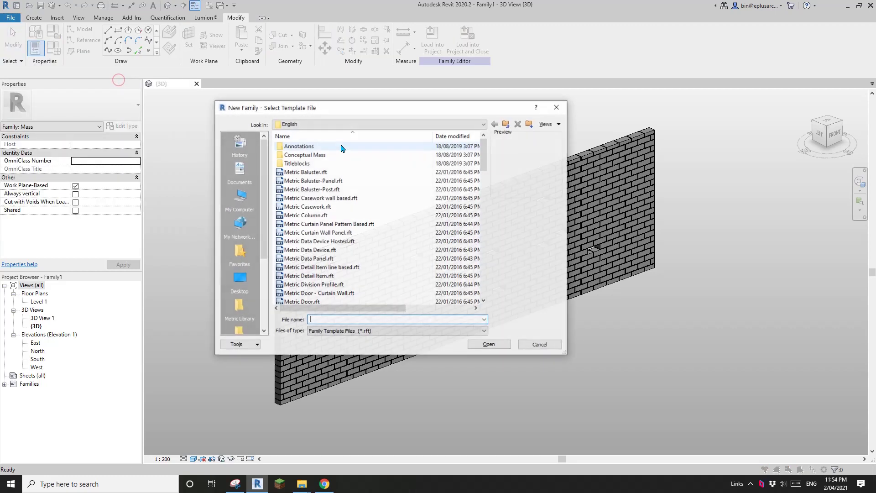
{"action": "scroll", "coordinate": [420, 241], "scroll_direction": "down", "scroll_amount": 6}
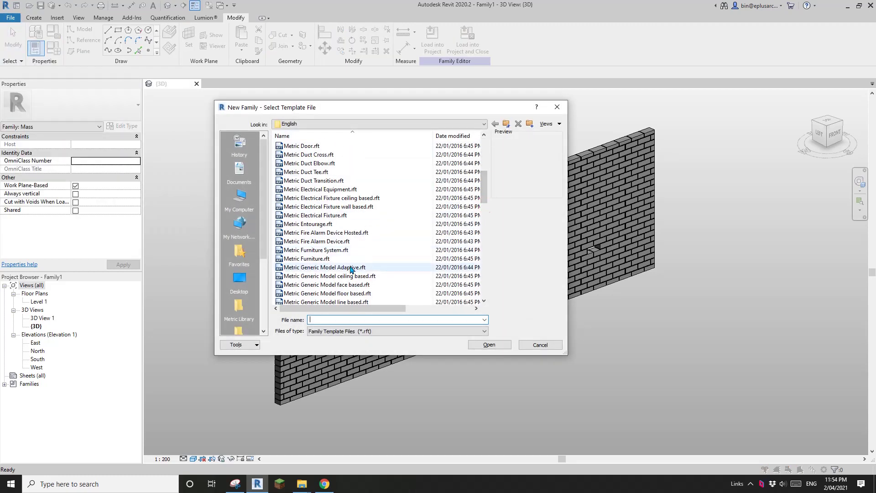
{"action": "left_click", "coordinate": [350, 267]}
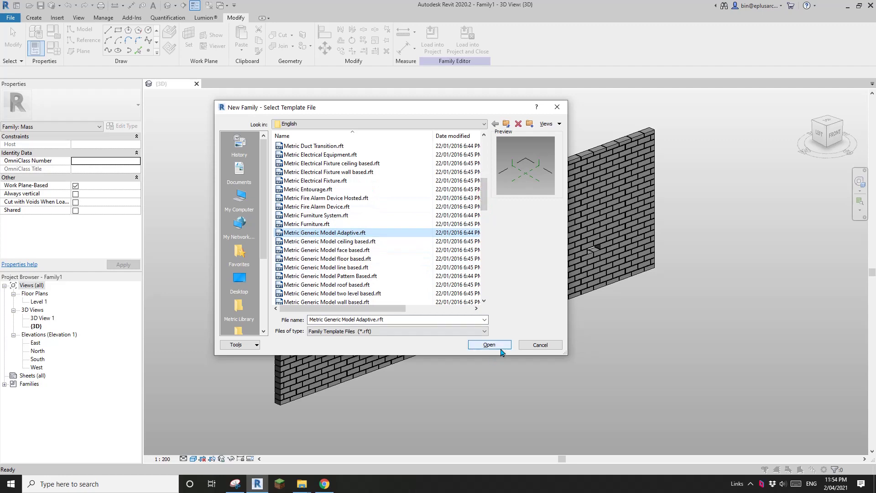
{"action": "left_click", "coordinate": [501, 346]}
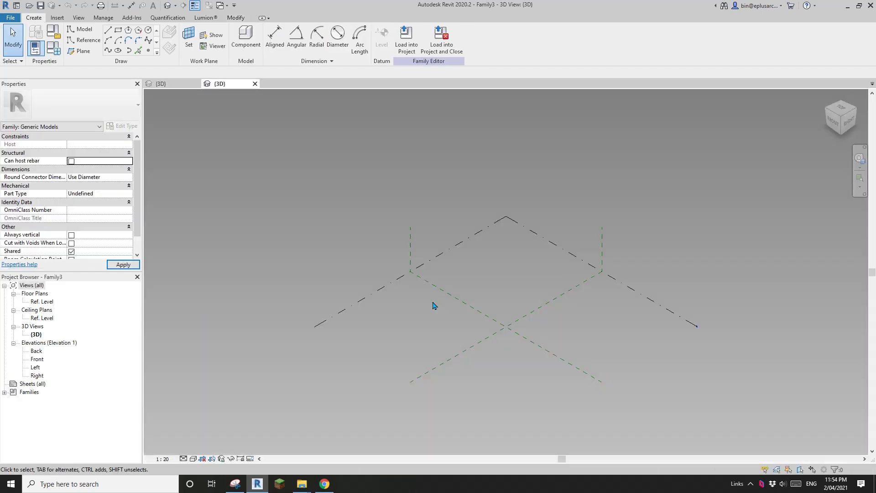
Place three reference points on the Ref. Level plane, with the third between the first two
{"action": "scroll", "coordinate": [410, 287], "scroll_direction": "up", "scroll_amount": 1}
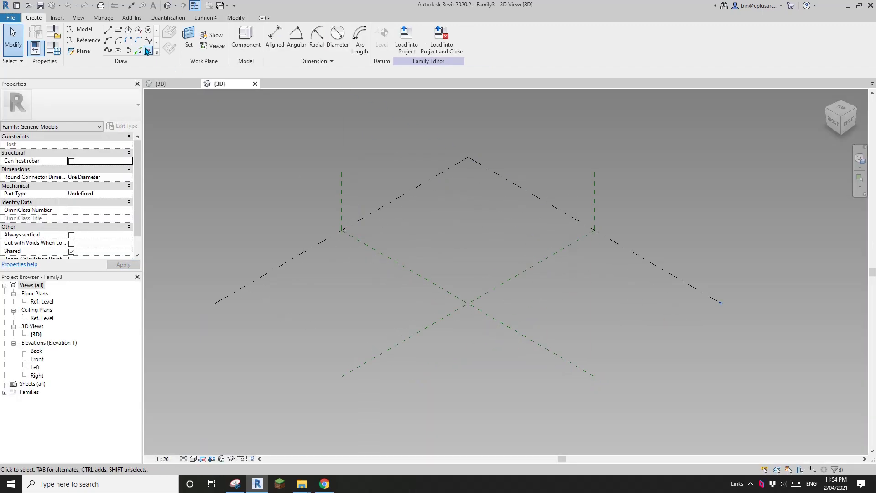
{"action": "left_click", "coordinate": [148, 50]}
{"action": "left_click", "coordinate": [353, 306]}
{"action": "left_click", "coordinate": [481, 242]}
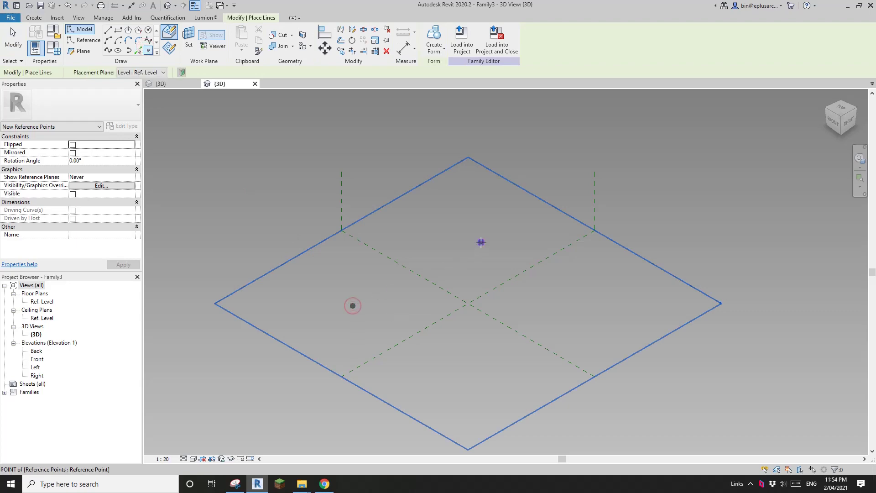
{"action": "left_click", "coordinate": [445, 257]}
{"action": "key", "text": "Escape"}
{"action": "key", "text": "Escape"}
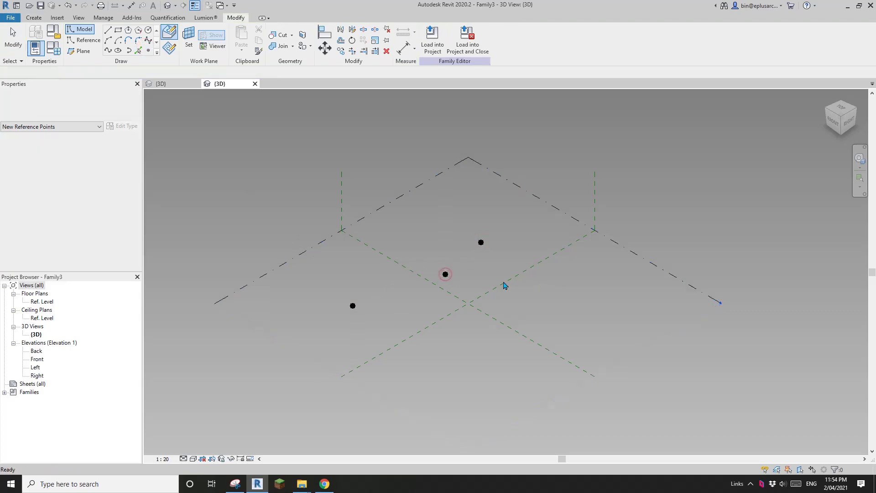
Convert the three reference points into adaptive placement points
{"action": "left_click_drag", "start_coordinate": [288, 202], "coordinate": [529, 352]}
{"action": "left_click", "coordinate": [470, 47]}
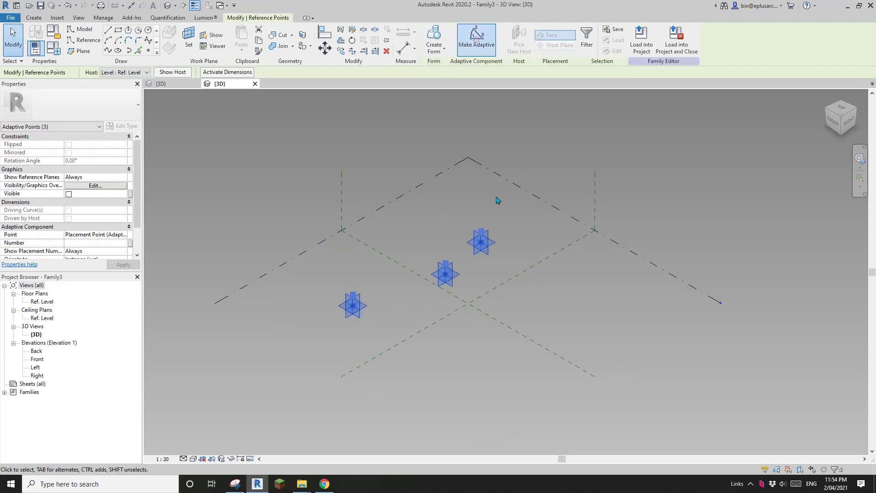
{"action": "left_click", "coordinate": [442, 251]}
Connect adaptive points 1 and 2 with a spline through points and make it a reference line
{"action": "scroll", "coordinate": [447, 260], "scroll_direction": "up", "scroll_amount": 1}
{"action": "left_click", "coordinate": [338, 320]}
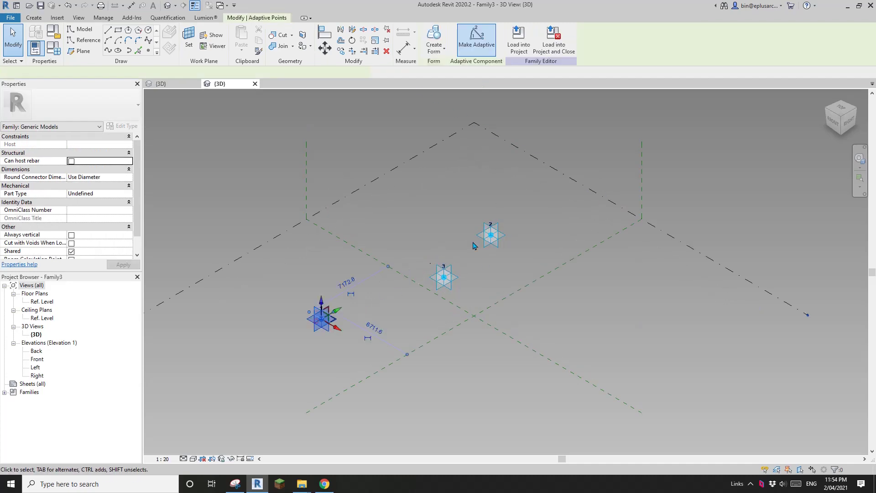
{"action": "left_click", "coordinate": [491, 235], "text": "ctrl"}
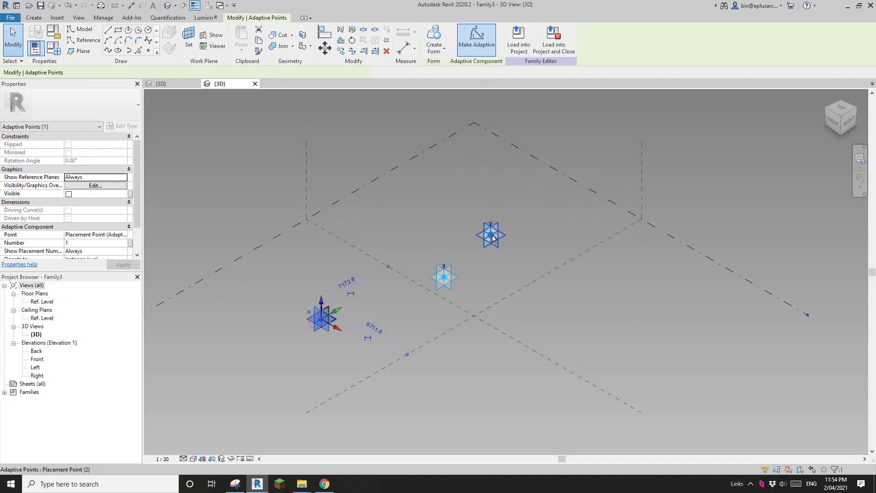
{"action": "left_click", "coordinate": [107, 51]}
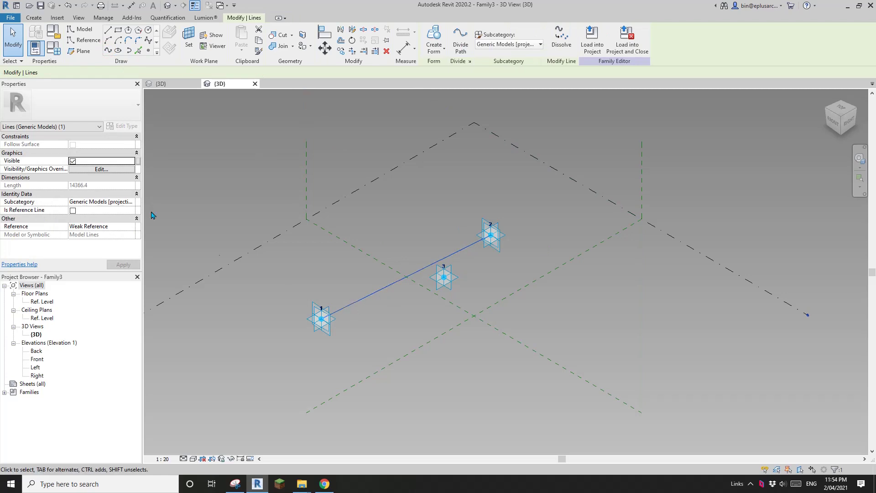
{"action": "left_click", "coordinate": [73, 210]}
Set the work plane on the reference line and add an aligned dimension between adaptive points 1 and 2
{"action": "scroll", "coordinate": [460, 330], "scroll_direction": "up", "scroll_amount": 2}
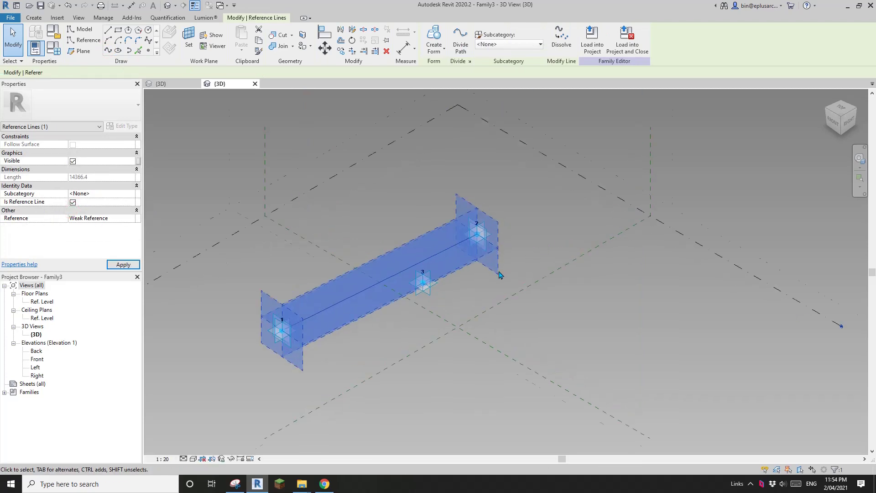
{"action": "left_click", "coordinate": [188, 37]}
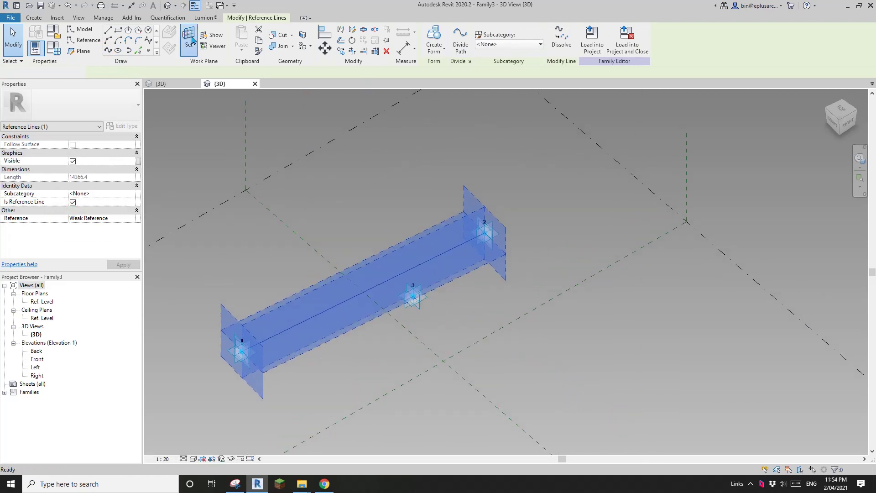
{"action": "left_click", "coordinate": [329, 309]}
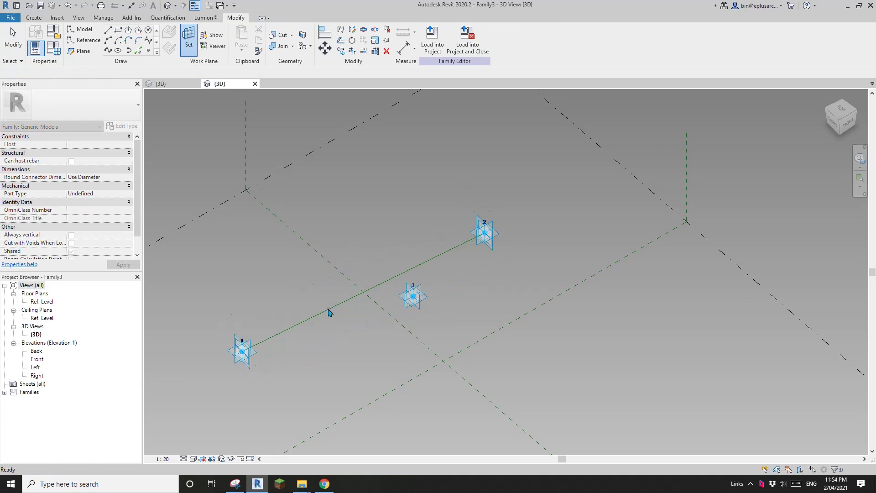
{"action": "key", "text": "d"}
{"action": "key", "text": "i"}
{"action": "left_click", "coordinate": [491, 234]}
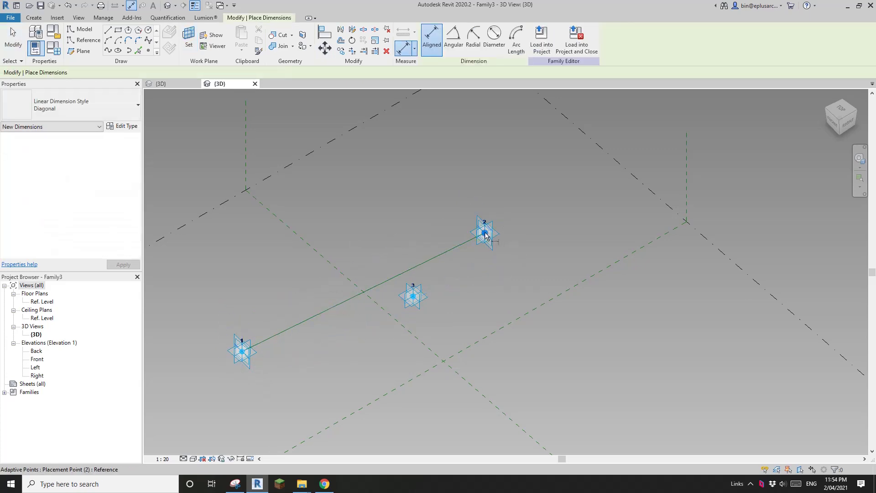
{"action": "left_click", "coordinate": [242, 352]}
{"action": "left_click", "coordinate": [242, 295]}
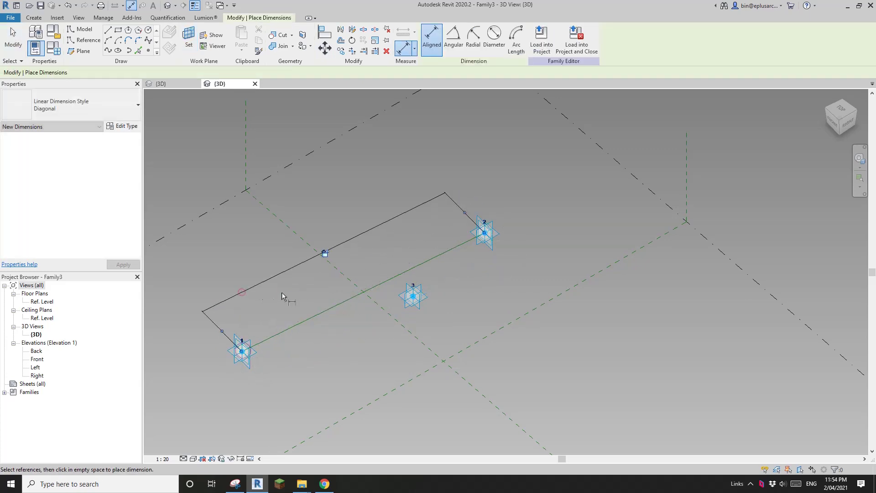
{"action": "key", "text": "Escape"}
Label the dimension between points 1 and 2 with a new instance reporting parameter named W
{"action": "left_click", "coordinate": [291, 267]}
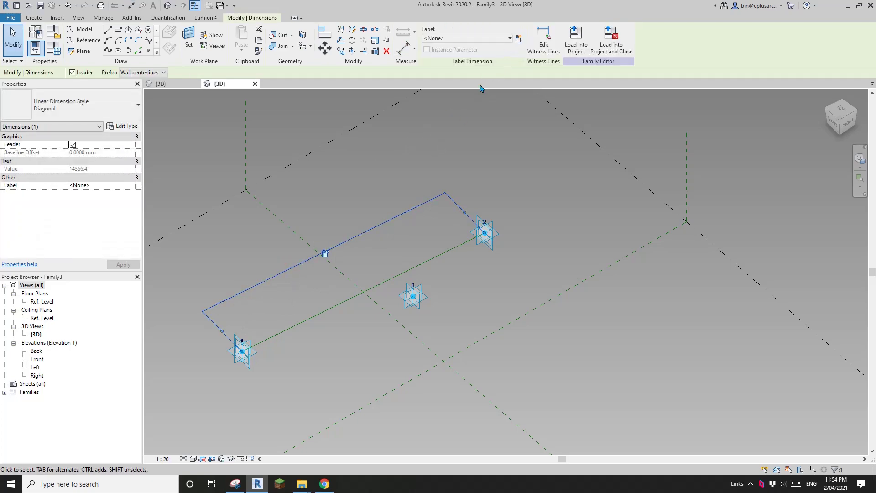
{"action": "left_click", "coordinate": [517, 41]}
{"action": "type", "text": "w"}
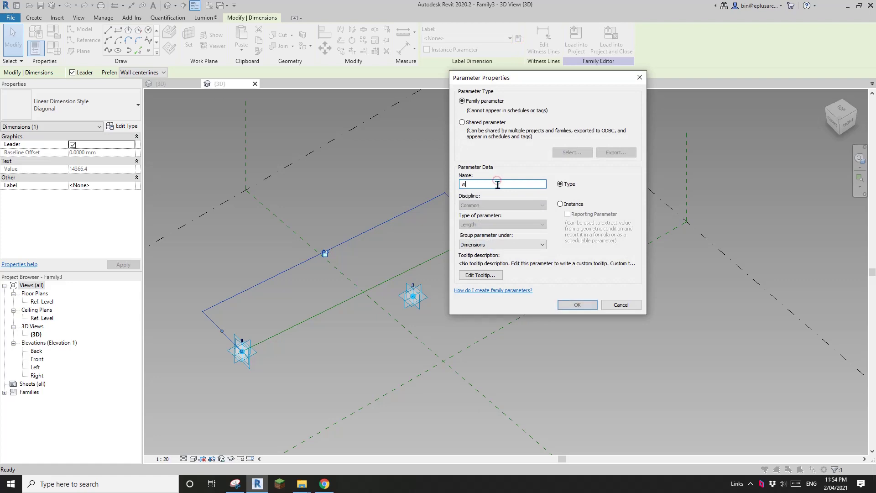
{"action": "left_click_drag", "start_coordinate": [491, 184], "coordinate": [471, 186]}
{"action": "type", "text": "W"}
{"action": "left_click", "coordinate": [560, 204]}
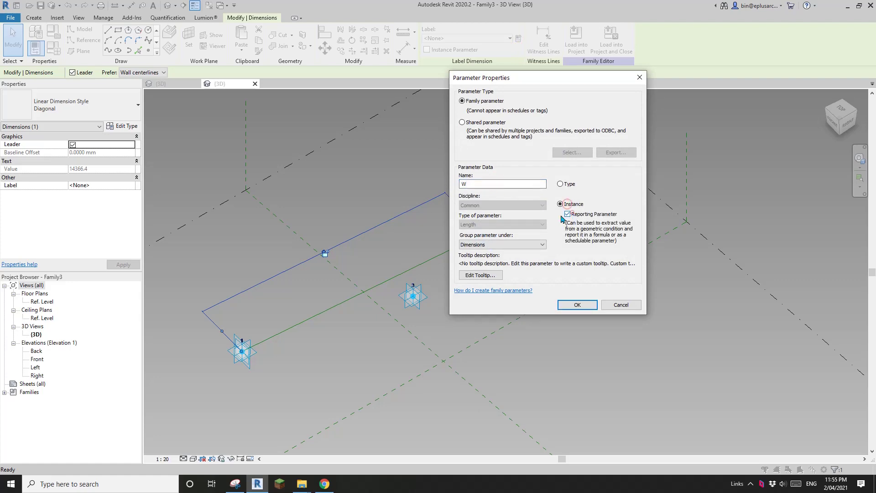
{"action": "left_click", "coordinate": [568, 215]}
{"action": "left_click", "coordinate": [584, 304]}
{"action": "scroll", "coordinate": [323, 316], "scroll_direction": "up", "scroll_amount": 1}
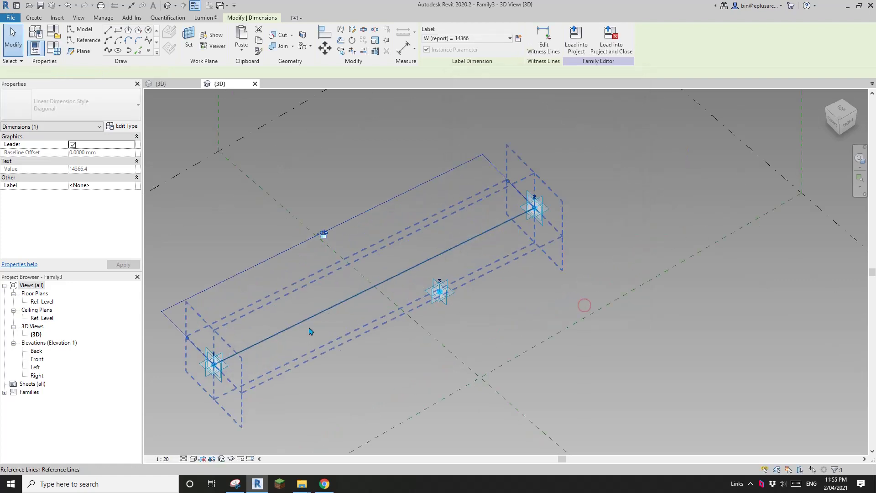
{"action": "middle_click_drag", "start_coordinate": [346, 319], "coordinate": [416, 307]}
{"action": "key", "text": "Escape"}
Raise adaptive point 3 vertically off the reference level, above the line between points 1 and 2
{"action": "scroll", "coordinate": [442, 304], "scroll_direction": "up", "scroll_amount": 1}
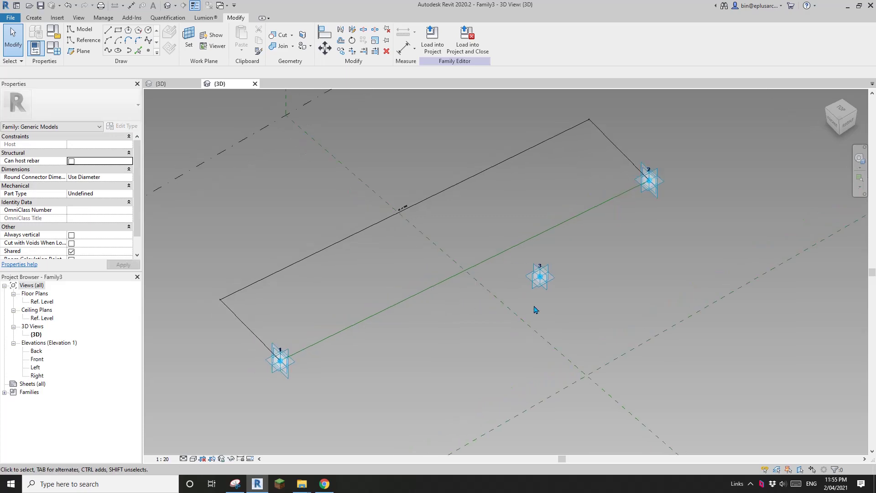
{"action": "left_click", "coordinate": [541, 277]}
{"action": "mouse_move", "coordinate": [540, 277]}
{"action": "middle_mouse_down", "text": "shift"}
{"action": "mouse_move", "coordinate": [530, 269]}
{"action": "mouse_move", "coordinate": [557, 270]}
{"action": "mouse_move", "coordinate": [543, 263]}
{"action": "middle_mouse_up", "text": "shift"}
{"action": "left_click_drag", "start_coordinate": [542, 261], "coordinate": [543, 208]}
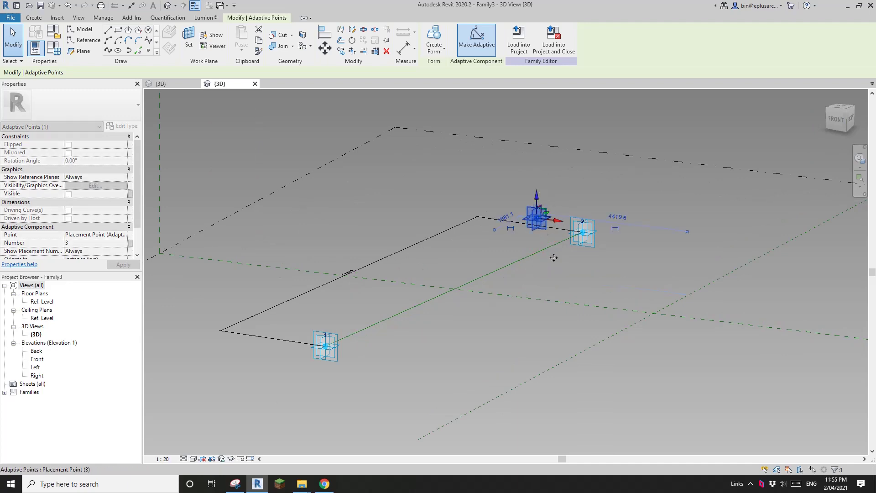
{"action": "middle_click_drag", "start_coordinate": [554, 250], "coordinate": [484, 278], "text": "shift"}
{"action": "middle_click_drag", "start_coordinate": [526, 234], "coordinate": [576, 306], "text": "shift"}
{"action": "middle_click_drag", "start_coordinate": [547, 208], "coordinate": [555, 202], "text": "shift"}
{"action": "left_click_drag", "start_coordinate": [537, 199], "coordinate": [537, 186]}
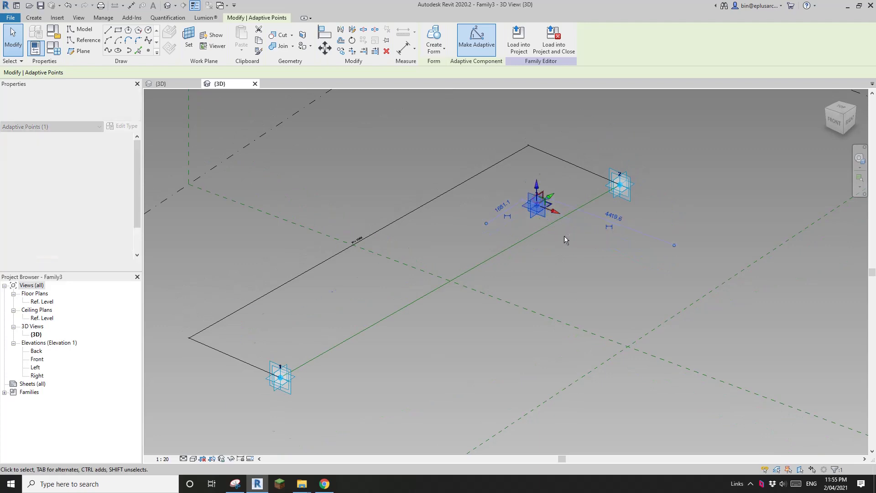
{"action": "middle_click_drag", "start_coordinate": [568, 241], "coordinate": [549, 201], "text": "shift"}
{"action": "middle_click_drag", "start_coordinate": [638, 227], "coordinate": [543, 285], "text": "shift"}
{"action": "left_click", "coordinate": [611, 252]}
Set the work plane to a vertical plane of adaptive point 3
{"action": "left_click", "coordinate": [188, 39]}
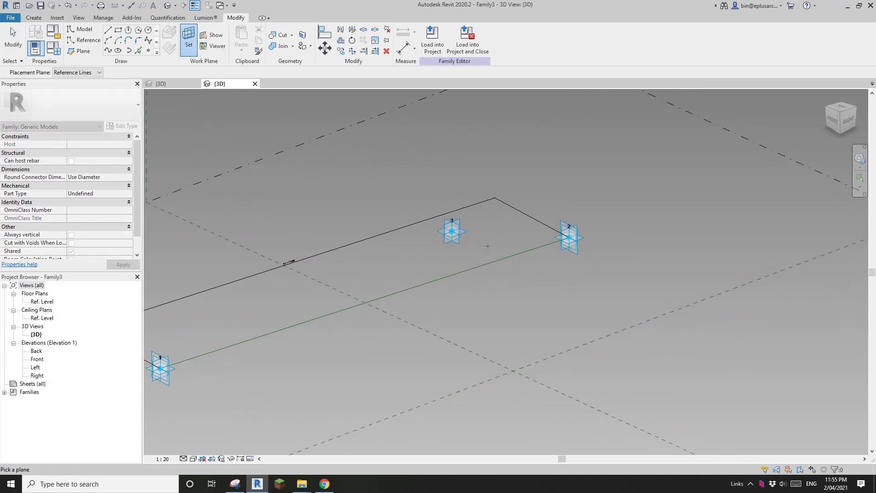
{"action": "middle_click_drag", "start_coordinate": [488, 246], "coordinate": [536, 295], "text": "shift"}
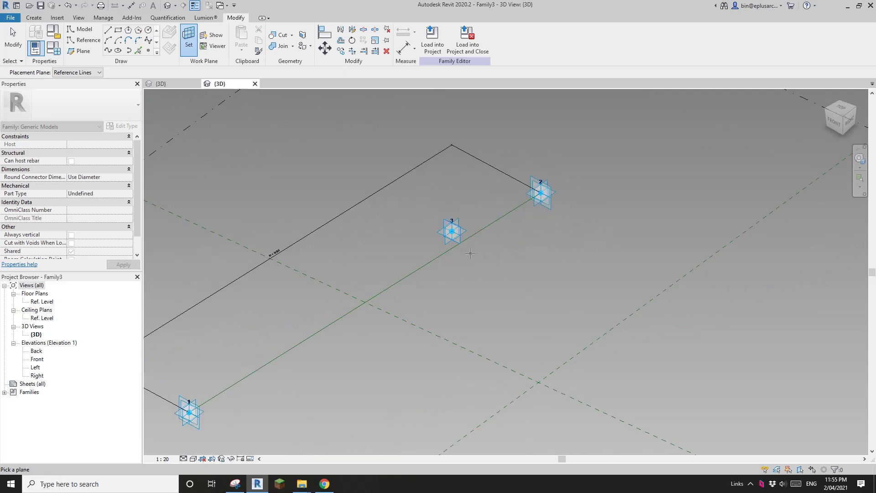
{"action": "middle_click_drag", "start_coordinate": [470, 254], "coordinate": [461, 244], "text": "shift"}
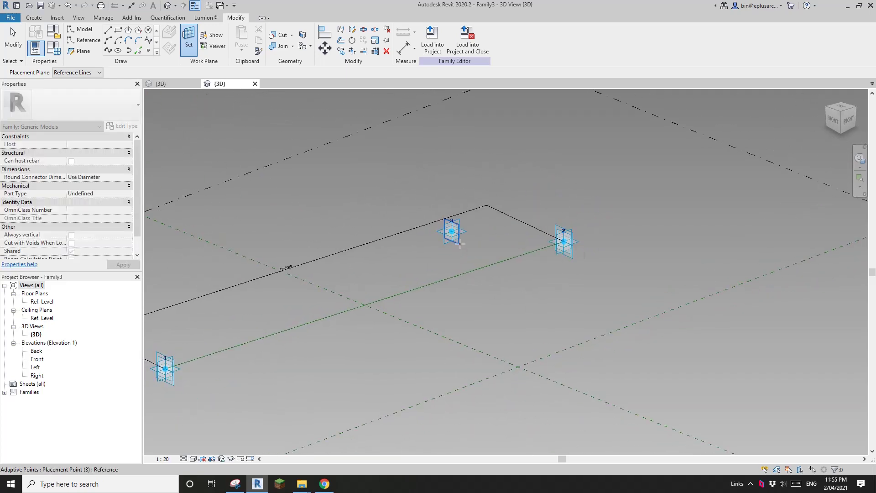
{"action": "left_click", "coordinate": [460, 244]}
Add an aligned vertical dimension between adaptive point 3 and the reference line joining points 1 and 2, and select it
{"action": "key", "text": "d"}
{"action": "key", "text": "i"}
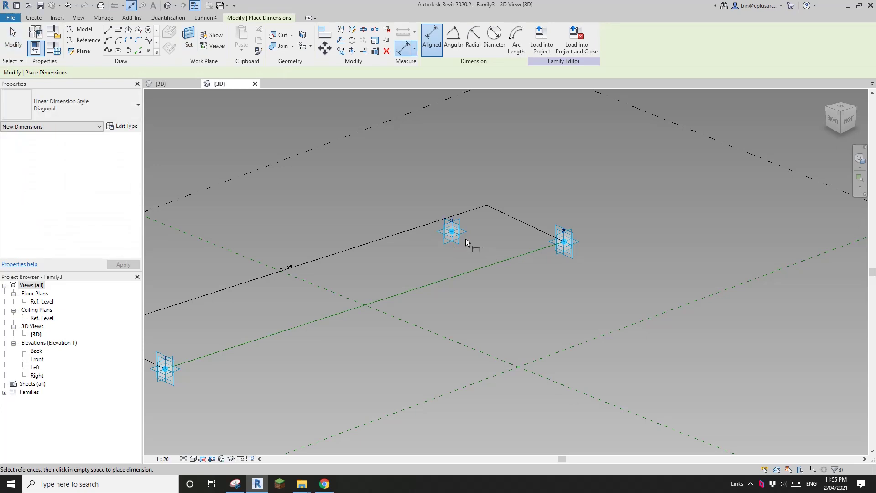
{"action": "left_click", "coordinate": [452, 232]}
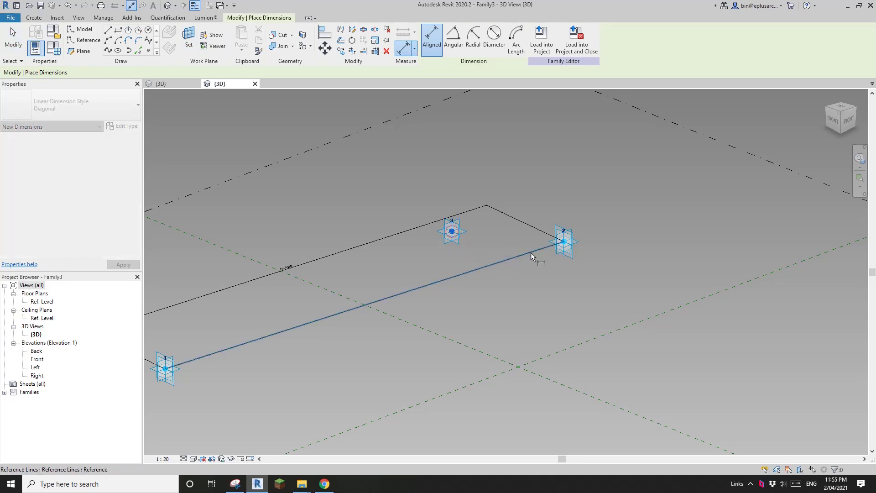
{"action": "left_click", "coordinate": [502, 261]}
{"action": "left_click", "coordinate": [504, 286]}
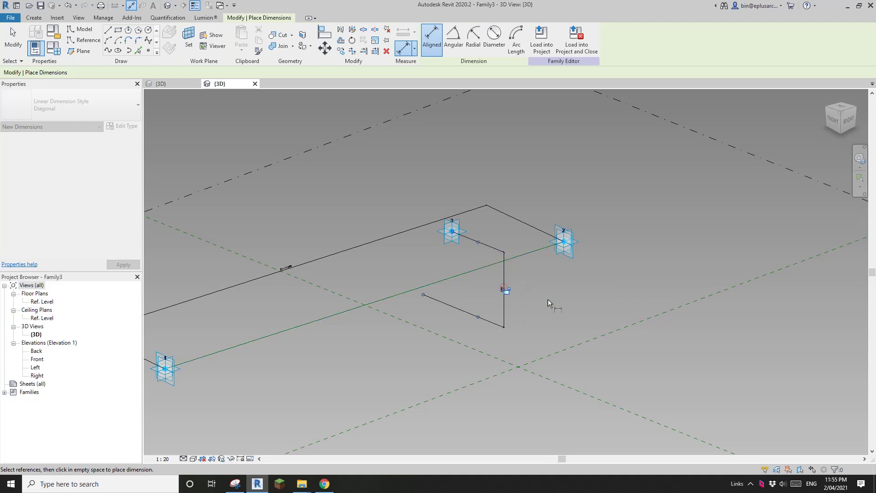
{"action": "key", "text": "Escape"}
{"action": "key", "text": "Escape"}
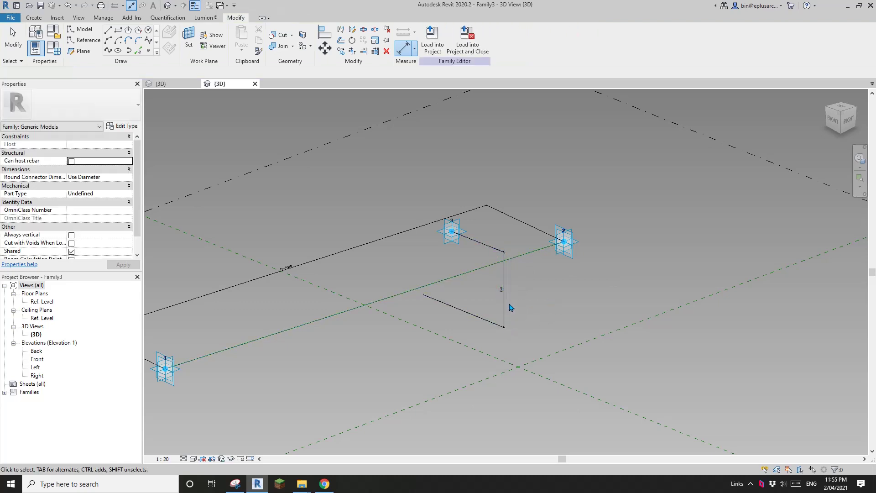
{"action": "left_click", "coordinate": [495, 281]}
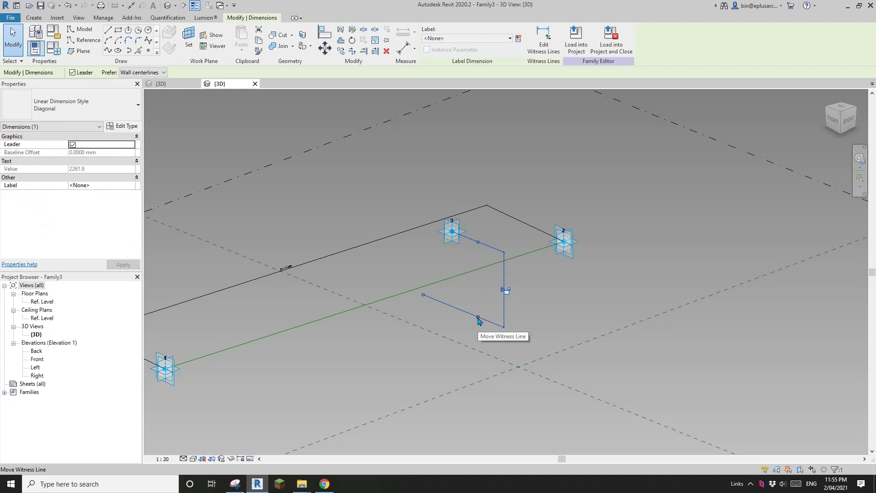
Try to move the height dimension's lower witness line onto adaptive point 2
{"action": "left_click_drag", "start_coordinate": [479, 318], "coordinate": [565, 243]}
{"action": "left_click", "coordinate": [569, 292]}
{"action": "middle_click_drag", "start_coordinate": [560, 303], "coordinate": [510, 301], "text": "shift"}
{"action": "left_click", "coordinate": [509, 301]}
{"action": "scroll", "coordinate": [476, 258], "scroll_direction": "up", "scroll_amount": 3}
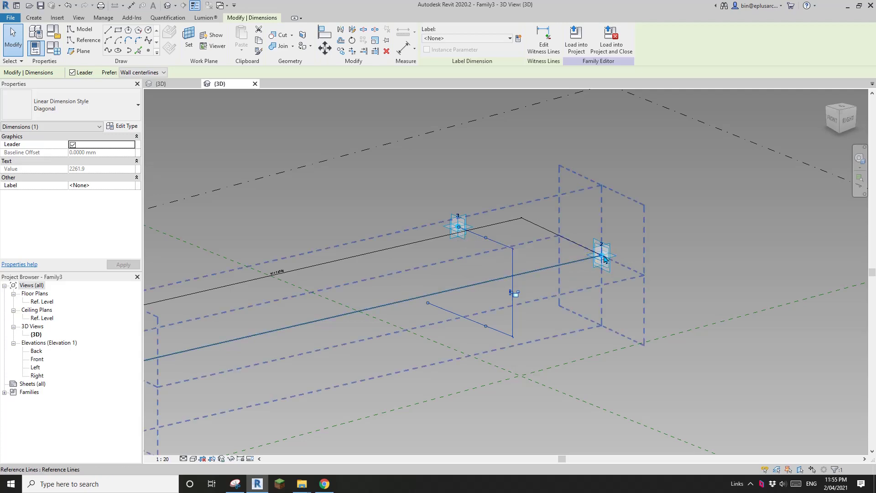
{"action": "scroll", "coordinate": [529, 290], "scroll_direction": "down", "scroll_amount": 3}
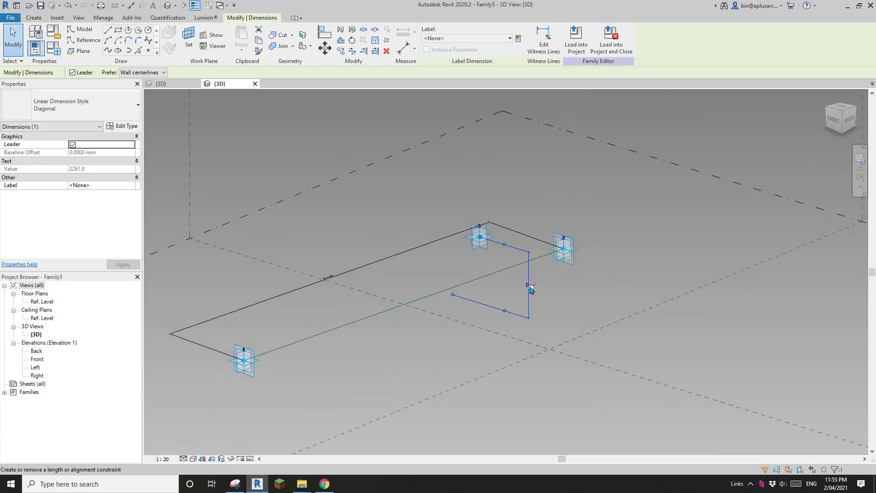
Label the vertical dimension of point 3 with a new instance reporting parameter named H
{"action": "left_click", "coordinate": [520, 40]}
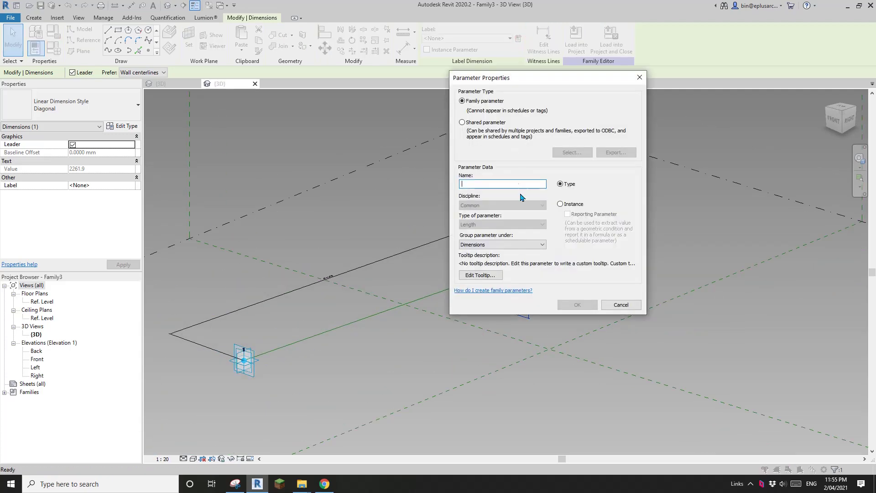
{"action": "type", "text": "H"}
{"action": "left_click", "coordinate": [567, 203]}
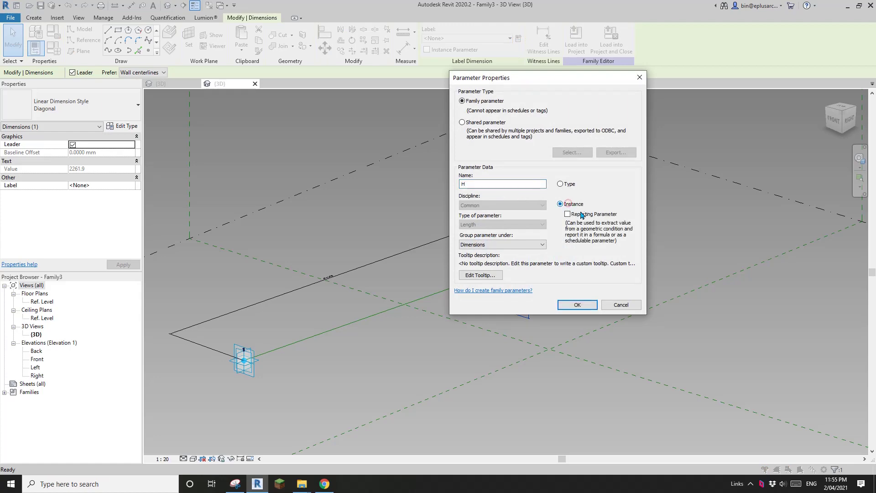
{"action": "left_click", "coordinate": [578, 305]}
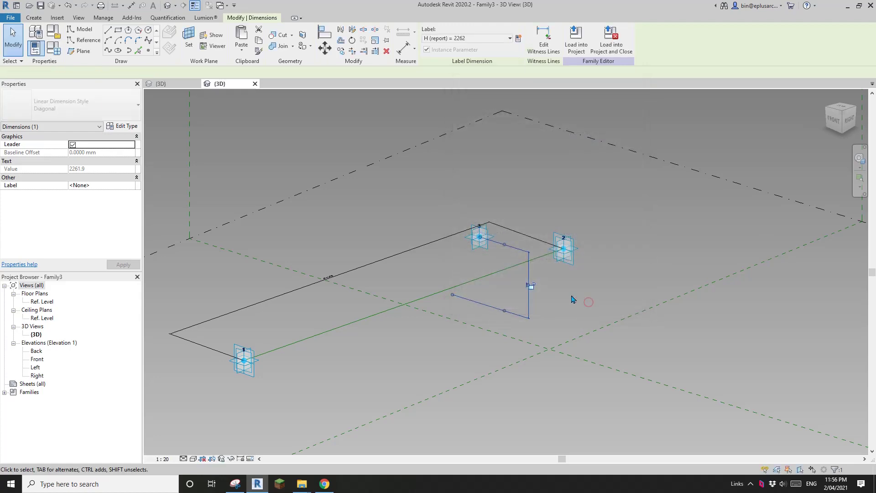
{"action": "middle_click_drag", "start_coordinate": [573, 300], "coordinate": [505, 336], "text": "shift"}
{"action": "key", "text": "Escape"}
Place a reference point hosted at the midpoint of the reference line between adaptive points 1 and 2
{"action": "scroll", "coordinate": [505, 333], "scroll_direction": "down", "scroll_amount": 4}
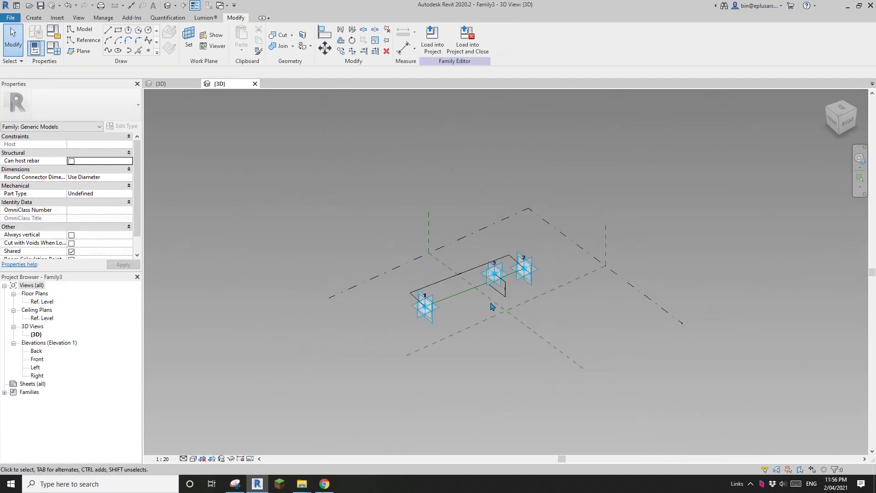
{"action": "scroll", "coordinate": [492, 307], "scroll_direction": "up", "scroll_amount": 5}
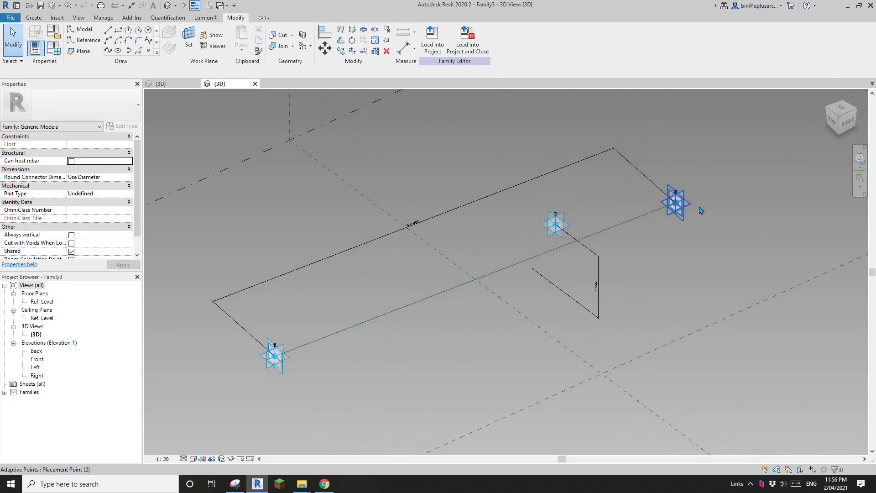
{"action": "middle_click_drag", "start_coordinate": [506, 267], "coordinate": [492, 280]}
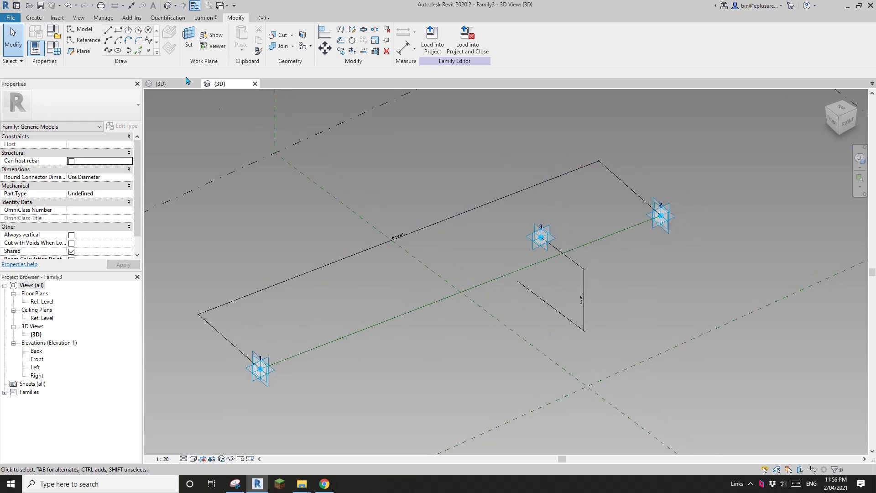
{"action": "left_click", "coordinate": [152, 53]}
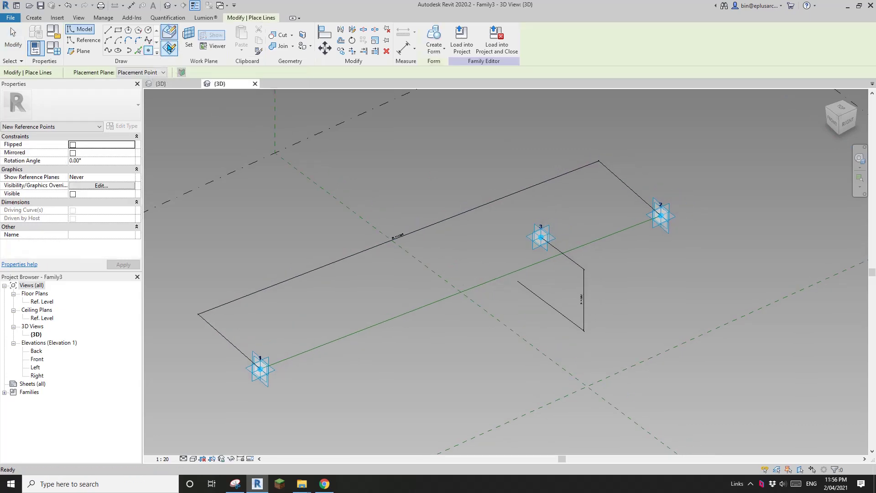
{"action": "left_click", "coordinate": [173, 38]}
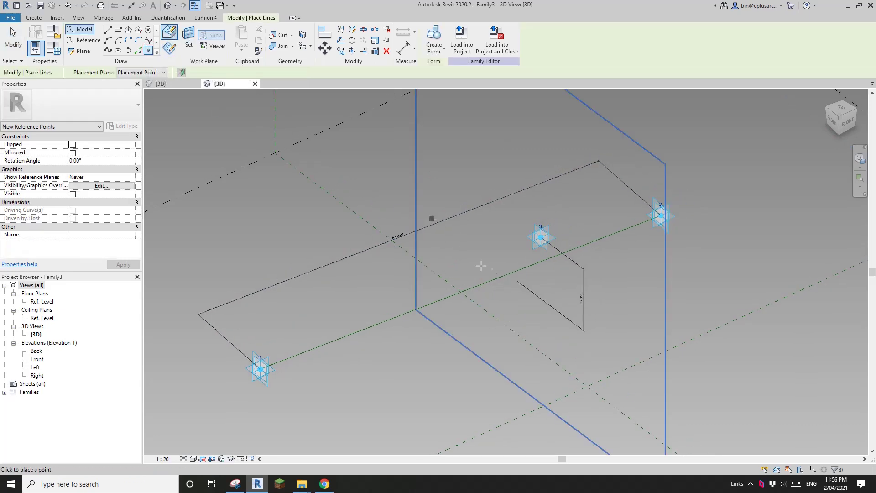
{"action": "left_click", "coordinate": [460, 292]}
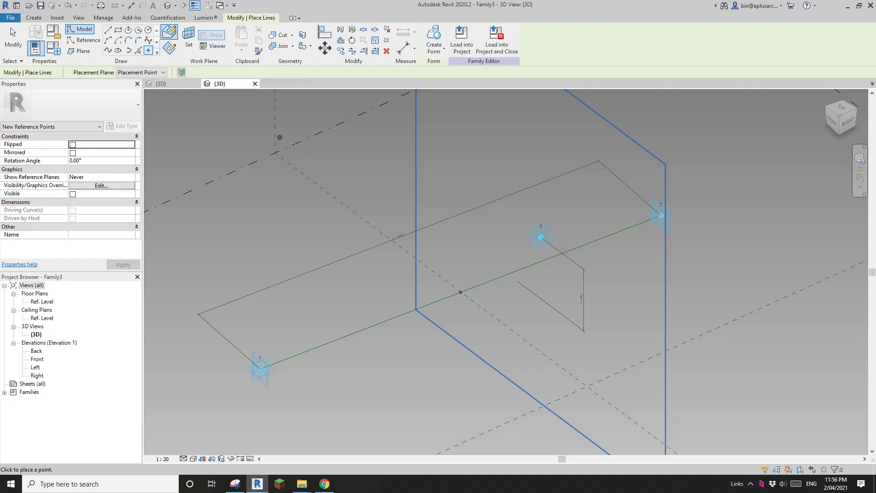
{"action": "middle_click_drag", "start_coordinate": [485, 238], "coordinate": [475, 217]}
{"action": "key", "text": "Escape"}
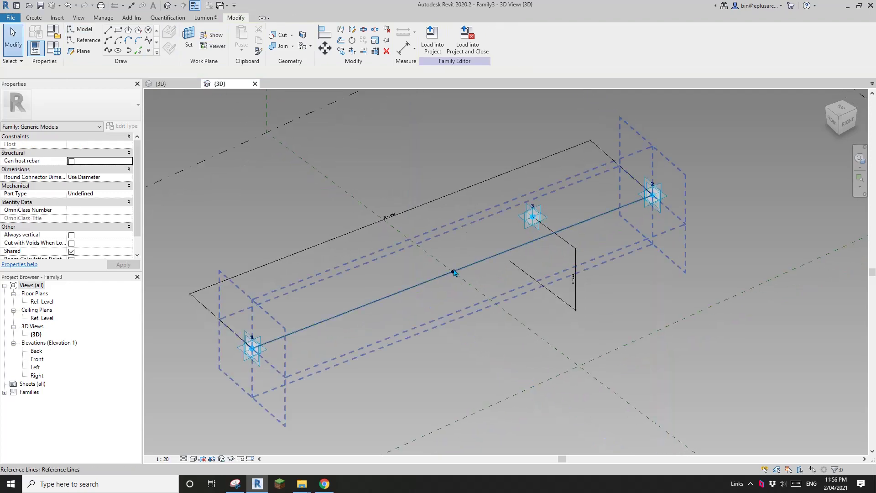
Switch to Snipping Tool and capture a new snip of the model view with all the adaptive points
{"action": "middle_click_drag", "start_coordinate": [456, 272], "coordinate": [455, 241], "text": "shift"}
{"action": "left_click", "coordinate": [235, 484]}
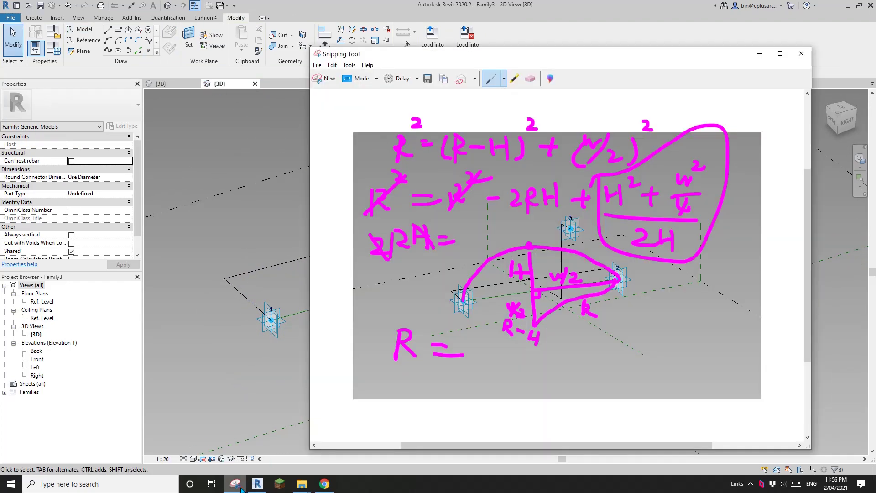
{"action": "left_click", "coordinate": [325, 79]}
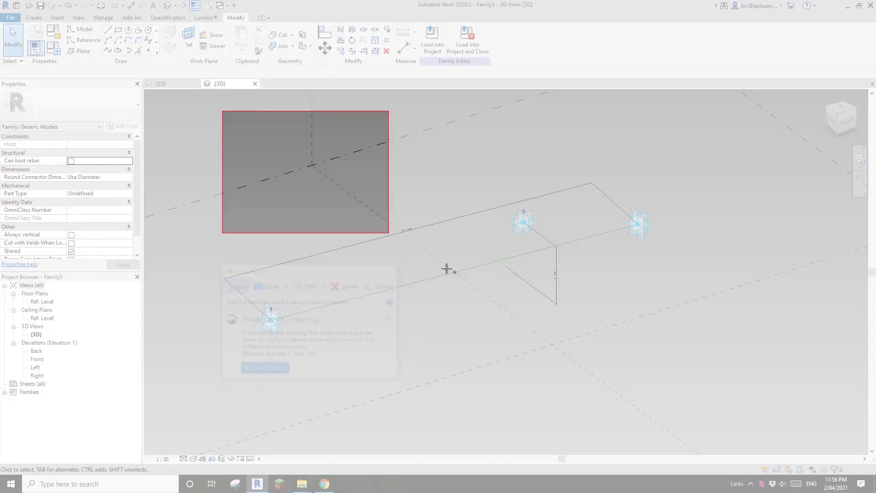
{"action": "left_click_drag", "start_coordinate": [446, 269], "coordinate": [743, 429]}
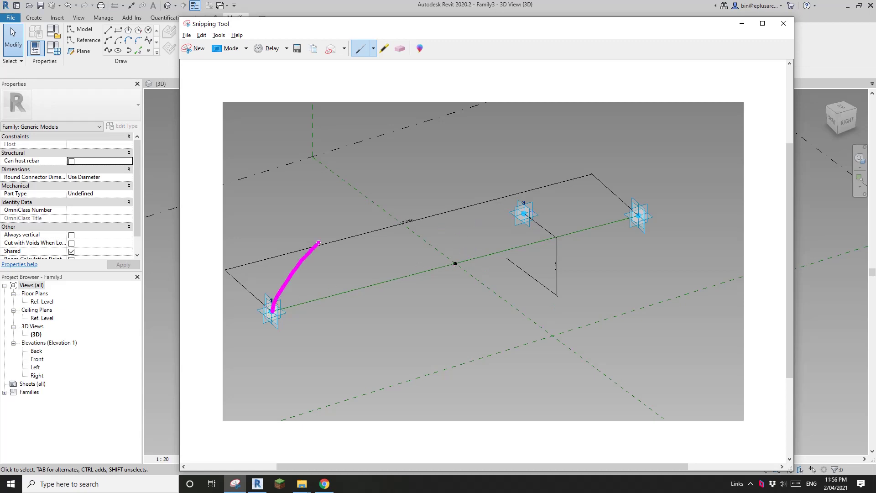
Sketch on the snip an arch from point 1 to point 2, its vertical centre line, a radius line and the half chord
{"action": "left_click_drag", "start_coordinate": [440, 175], "coordinate": [523, 177]}
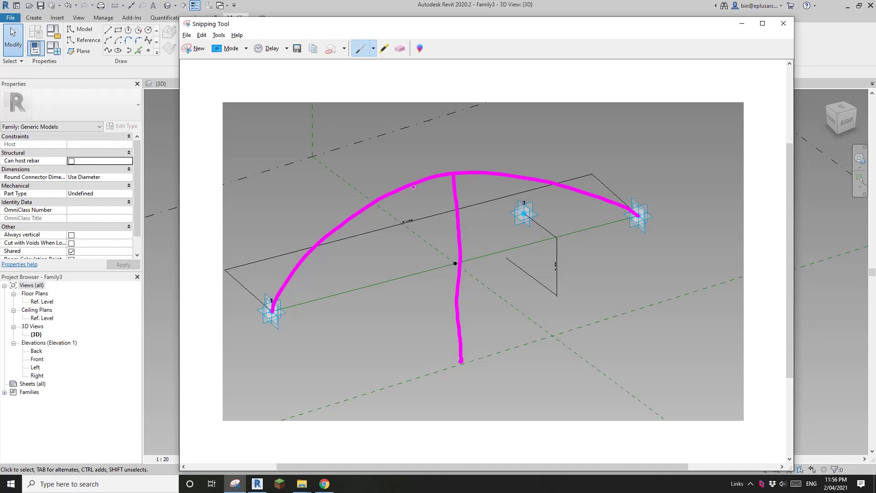
{"action": "left_click_drag", "start_coordinate": [494, 335], "coordinate": [543, 290]}
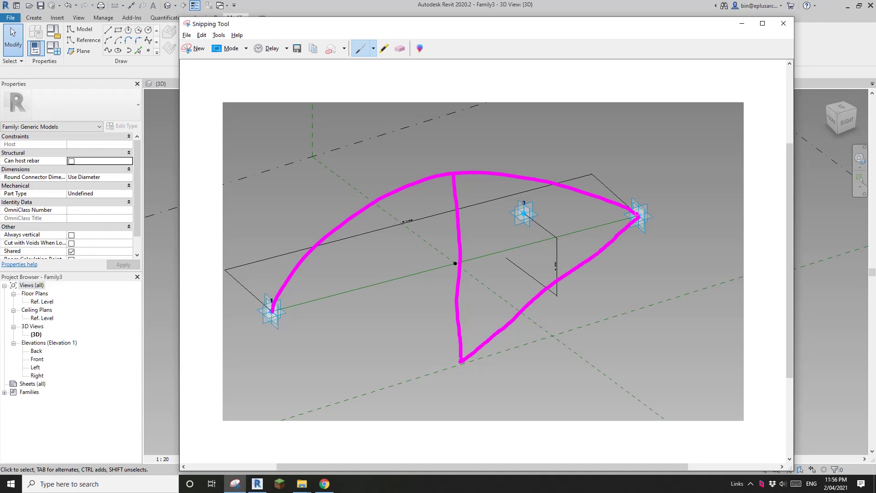
{"action": "left_click_drag", "start_coordinate": [612, 223], "coordinate": [544, 242]}
{"action": "left_click_drag", "start_coordinate": [477, 259], "coordinate": [458, 263]}
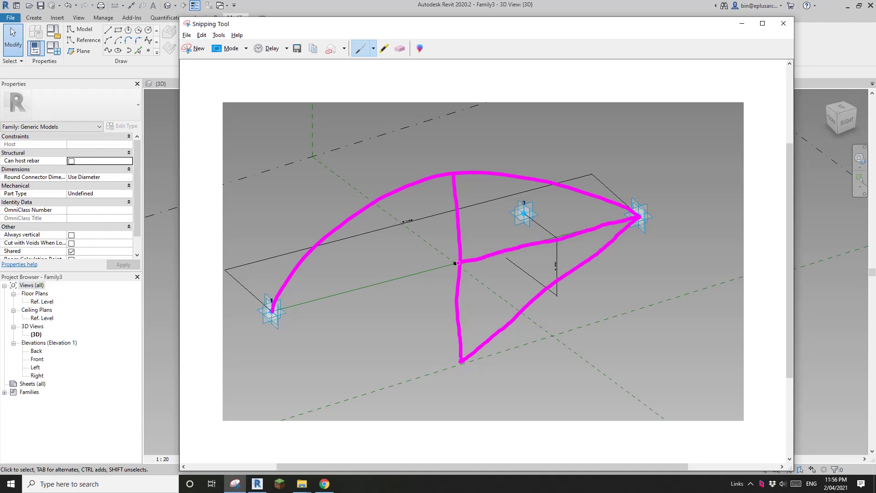
Annotate the sketch with W for the full span, H for the bracketed rise and W/2 for the half chord
{"action": "mouse_move", "coordinate": [400, 213]}
{"action": "left_mouse_down"}
{"action": "mouse_move", "coordinate": [403, 223]}
{"action": "mouse_move", "coordinate": [424, 207]}
{"action": "left_mouse_up"}
{"action": "mouse_move", "coordinate": [465, 207]}
{"action": "left_mouse_down"}
{"action": "mouse_move", "coordinate": [462, 221]}
{"action": "mouse_move", "coordinate": [475, 210]}
{"action": "left_mouse_up"}
{"action": "mouse_move", "coordinate": [452, 177]}
{"action": "left_mouse_down"}
{"action": "mouse_move", "coordinate": [448, 204]}
{"action": "mouse_move", "coordinate": [475, 216]}
{"action": "mouse_move", "coordinate": [446, 185]}
{"action": "mouse_move", "coordinate": [465, 183]}
{"action": "mouse_move", "coordinate": [461, 254]}
{"action": "left_mouse_up"}
{"action": "left_click", "coordinate": [400, 49]}
{"action": "left_click", "coordinate": [360, 48]}
{"action": "mouse_move", "coordinate": [481, 201]}
{"action": "left_mouse_down"}
{"action": "mouse_move", "coordinate": [481, 214]}
{"action": "mouse_move", "coordinate": [490, 206]}
{"action": "left_mouse_up"}
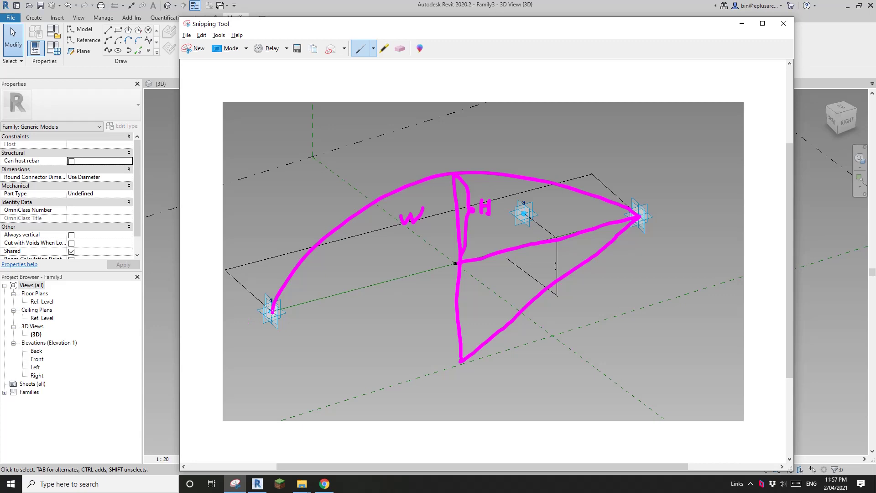
{"action": "left_click_drag", "start_coordinate": [542, 220], "coordinate": [579, 227]}
{"action": "mouse_move", "coordinate": [461, 266]}
{"action": "left_mouse_down"}
{"action": "mouse_move", "coordinate": [507, 241]}
{"action": "mouse_move", "coordinate": [595, 227]}
{"action": "left_mouse_up"}
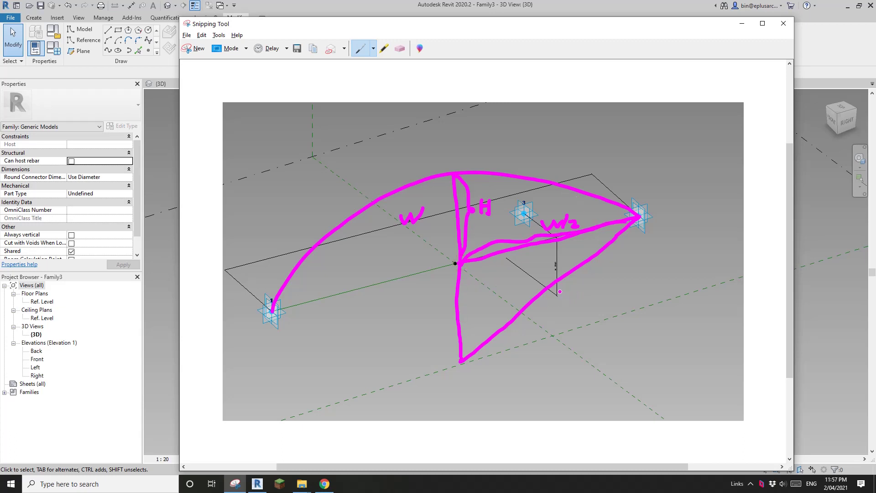
Mark the radius line and the full centre line as R, and the centre line's part below the chord as R-H
{"action": "mouse_move", "coordinate": [560, 284]}
{"action": "left_mouse_down"}
{"action": "mouse_move", "coordinate": [561, 305]}
{"action": "mouse_move", "coordinate": [563, 293]}
{"action": "mouse_move", "coordinate": [577, 304]}
{"action": "left_mouse_up"}
{"action": "mouse_move", "coordinate": [454, 180]}
{"action": "left_mouse_down"}
{"action": "mouse_move", "coordinate": [437, 278]}
{"action": "mouse_move", "coordinate": [441, 328]}
{"action": "mouse_move", "coordinate": [462, 358]}
{"action": "left_mouse_up"}
{"action": "mouse_move", "coordinate": [419, 278]}
{"action": "left_mouse_down"}
{"action": "mouse_move", "coordinate": [411, 296]}
{"action": "mouse_move", "coordinate": [424, 291]}
{"action": "mouse_move", "coordinate": [494, 322]}
{"action": "mouse_move", "coordinate": [513, 375]}
{"action": "left_mouse_up"}
{"action": "mouse_move", "coordinate": [468, 300]}
{"action": "left_mouse_down"}
{"action": "mouse_move", "coordinate": [462, 305]}
{"action": "mouse_move", "coordinate": [473, 314]}
{"action": "left_mouse_up"}
{"action": "left_click_drag", "start_coordinate": [523, 362], "coordinate": [523, 382]}
{"action": "mouse_move", "coordinate": [522, 362]}
{"action": "left_mouse_down"}
{"action": "mouse_move", "coordinate": [551, 379]}
{"action": "mouse_move", "coordinate": [561, 371]}
{"action": "left_mouse_up"}
{"action": "left_click_drag", "start_coordinate": [561, 358], "coordinate": [561, 380]}
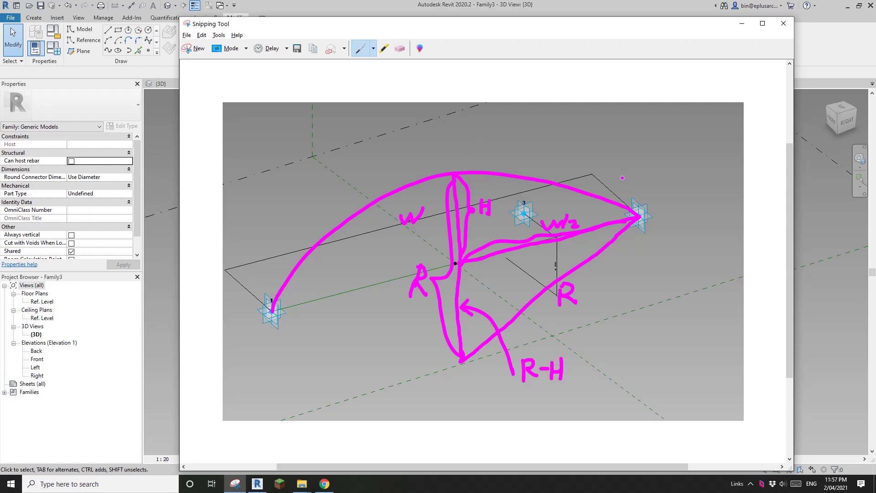
{"action": "left_click", "coordinate": [324, 484]}
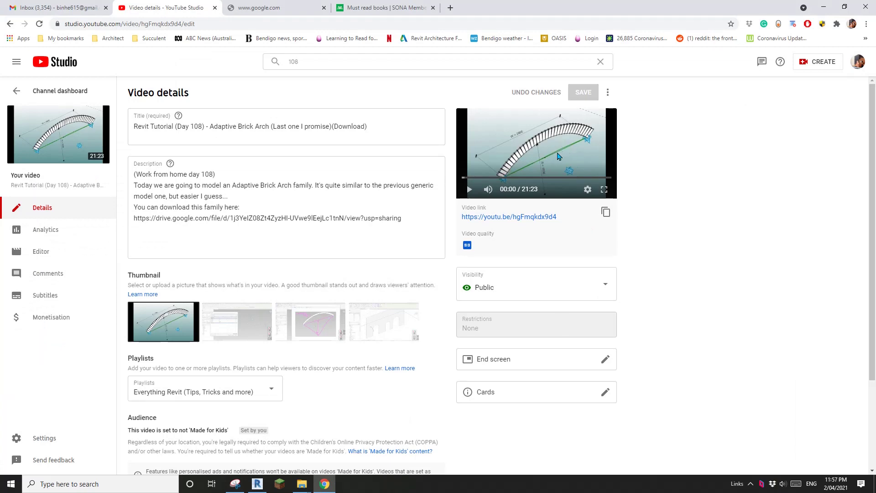
{"action": "left_click", "coordinate": [257, 485]}
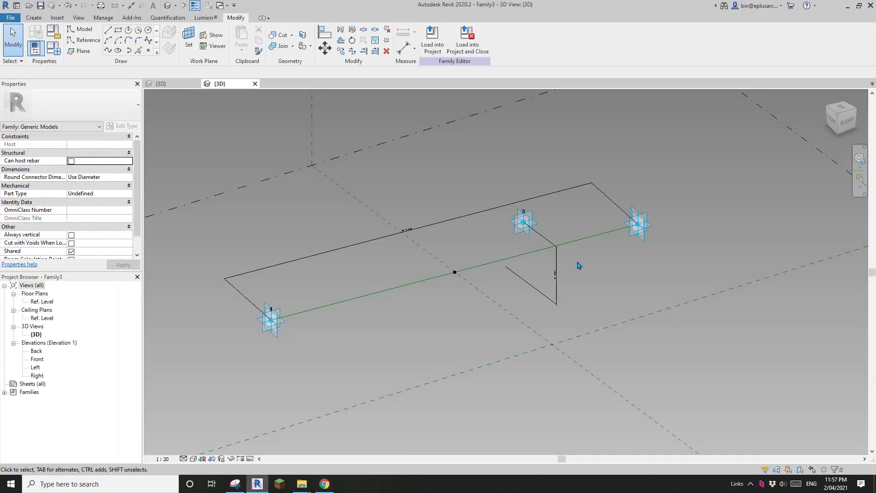
{"action": "left_click", "coordinate": [235, 484]}
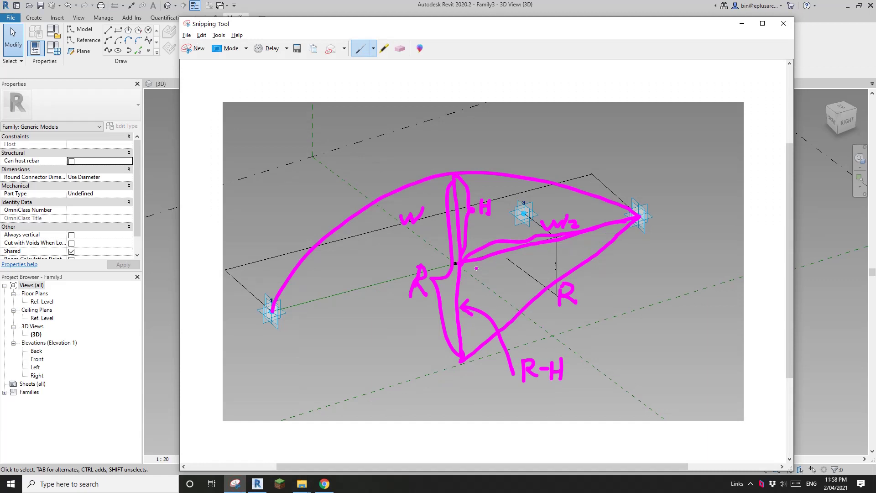
Mark the right angle at the chord's midpoint and write the equation R² = (R-H)² + (W/2)² above the arch
{"action": "left_click_drag", "start_coordinate": [474, 260], "coordinate": [463, 273]}
{"action": "mouse_move", "coordinate": [271, 105]}
{"action": "left_mouse_down"}
{"action": "mouse_move", "coordinate": [272, 129]}
{"action": "mouse_move", "coordinate": [286, 126]}
{"action": "left_mouse_up"}
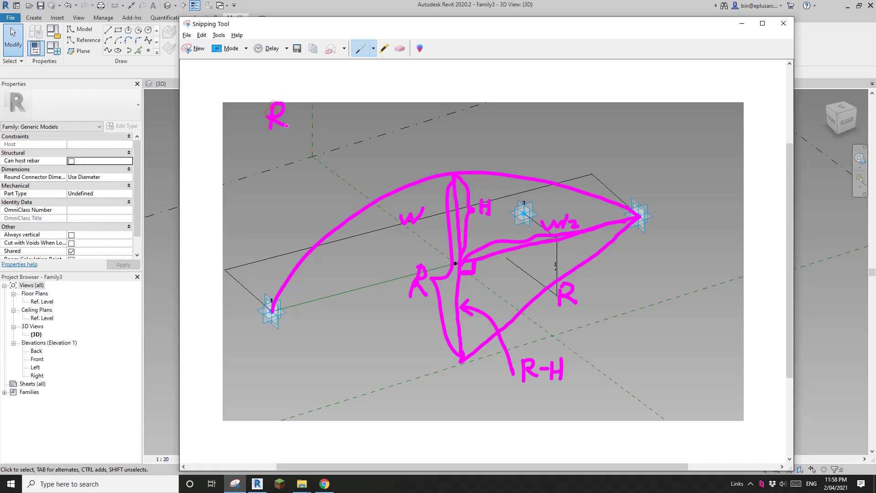
{"action": "left_click_drag", "start_coordinate": [283, 85], "coordinate": [302, 97]}
{"action": "left_click_drag", "start_coordinate": [309, 106], "coordinate": [372, 114]}
{"action": "mouse_move", "coordinate": [373, 104]}
{"action": "left_mouse_down"}
{"action": "mouse_move", "coordinate": [392, 104]}
{"action": "mouse_move", "coordinate": [396, 116]}
{"action": "mouse_move", "coordinate": [408, 87]}
{"action": "mouse_move", "coordinate": [413, 118]}
{"action": "left_mouse_up"}
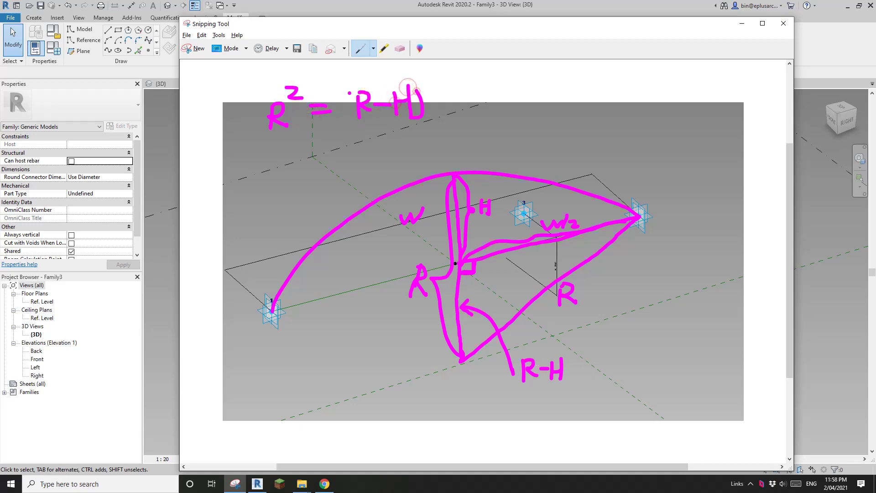
{"action": "left_click_drag", "start_coordinate": [349, 90], "coordinate": [365, 125]}
{"action": "mouse_move", "coordinate": [432, 76]}
{"action": "left_mouse_down"}
{"action": "mouse_move", "coordinate": [465, 101]}
{"action": "mouse_move", "coordinate": [458, 114]}
{"action": "mouse_move", "coordinate": [502, 93]}
{"action": "mouse_move", "coordinate": [500, 118]}
{"action": "mouse_move", "coordinate": [515, 120]}
{"action": "left_mouse_up"}
{"action": "left_click_drag", "start_coordinate": [532, 88], "coordinate": [531, 114]}
{"action": "left_click_drag", "start_coordinate": [481, 97], "coordinate": [478, 112]}
{"action": "left_click_drag", "start_coordinate": [536, 77], "coordinate": [566, 88]}
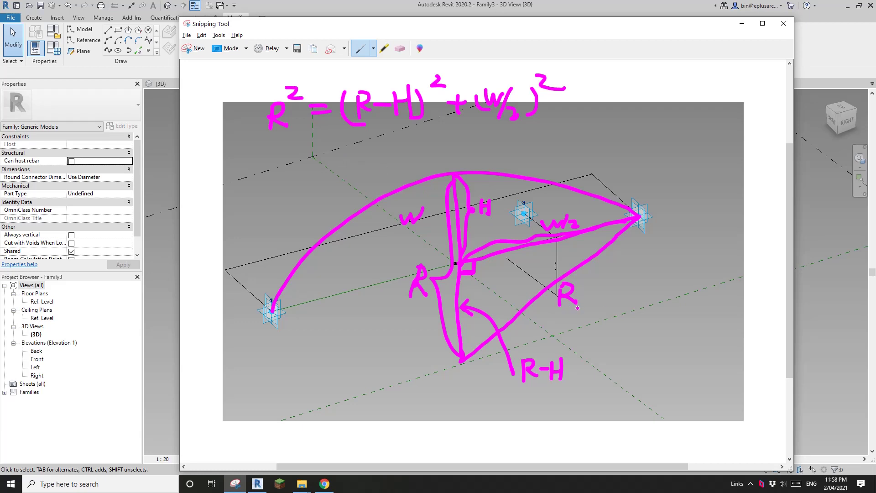
Write the expanded equation R² = R² - 2RH + H² + W²/4 beneath the first one
{"action": "mouse_move", "coordinate": [268, 147]}
{"action": "left_mouse_down"}
{"action": "mouse_move", "coordinate": [261, 172]}
{"action": "mouse_move", "coordinate": [275, 163]}
{"action": "left_mouse_up"}
{"action": "left_click_drag", "start_coordinate": [283, 132], "coordinate": [320, 150]}
{"action": "mouse_move", "coordinate": [309, 159]}
{"action": "left_mouse_down"}
{"action": "mouse_move", "coordinate": [343, 169]}
{"action": "mouse_move", "coordinate": [384, 141]}
{"action": "mouse_move", "coordinate": [390, 153]}
{"action": "left_mouse_up"}
{"action": "left_click_drag", "start_coordinate": [396, 144], "coordinate": [415, 158]}
{"action": "left_click_drag", "start_coordinate": [418, 140], "coordinate": [418, 160]}
{"action": "left_click_drag", "start_coordinate": [417, 141], "coordinate": [449, 165]}
{"action": "mouse_move", "coordinate": [438, 153]}
{"action": "left_mouse_down"}
{"action": "mouse_move", "coordinate": [477, 147]}
{"action": "mouse_move", "coordinate": [473, 158]}
{"action": "mouse_move", "coordinate": [491, 158]}
{"action": "left_mouse_up"}
{"action": "left_click_drag", "start_coordinate": [503, 137], "coordinate": [504, 159]}
{"action": "mouse_move", "coordinate": [493, 147]}
{"action": "left_mouse_down"}
{"action": "mouse_move", "coordinate": [522, 138]}
{"action": "mouse_move", "coordinate": [550, 144]}
{"action": "mouse_move", "coordinate": [542, 158]}
{"action": "left_mouse_up"}
{"action": "mouse_move", "coordinate": [566, 130]}
{"action": "left_mouse_down"}
{"action": "mouse_move", "coordinate": [577, 136]}
{"action": "mouse_move", "coordinate": [596, 123]}
{"action": "left_mouse_up"}
{"action": "mouse_move", "coordinate": [563, 152]}
{"action": "left_mouse_down"}
{"action": "mouse_move", "coordinate": [602, 135]}
{"action": "mouse_move", "coordinate": [593, 164]}
{"action": "left_mouse_up"}
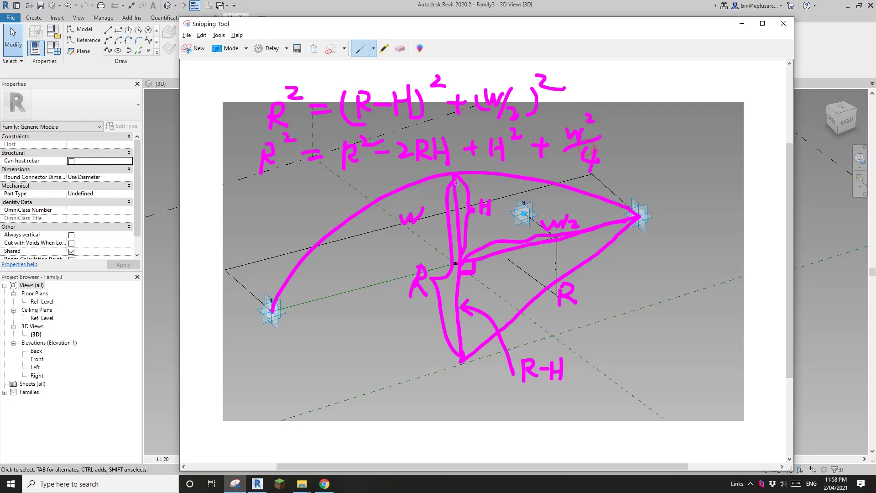
Strike out the R² terms on both sides of the expanded equation
{"action": "left_click_drag", "start_coordinate": [373, 133], "coordinate": [365, 138]}
{"action": "left_click_drag", "start_coordinate": [343, 154], "coordinate": [330, 174]}
{"action": "left_click_drag", "start_coordinate": [293, 133], "coordinate": [273, 151]}
{"action": "left_click_drag", "start_coordinate": [260, 162], "coordinate": [256, 169]}
Write the reduced equation 2RH = H² + W²/4 below the arch's near end
{"action": "mouse_move", "coordinate": [237, 351]}
{"action": "left_mouse_down"}
{"action": "mouse_move", "coordinate": [252, 366]}
{"action": "mouse_move", "coordinate": [278, 362]}
{"action": "left_mouse_up"}
{"action": "mouse_move", "coordinate": [290, 340]}
{"action": "left_mouse_down"}
{"action": "mouse_move", "coordinate": [290, 358]}
{"action": "mouse_move", "coordinate": [322, 347]}
{"action": "mouse_move", "coordinate": [338, 356]}
{"action": "left_mouse_up"}
{"action": "mouse_move", "coordinate": [351, 340]}
{"action": "left_mouse_down"}
{"action": "mouse_move", "coordinate": [350, 355]}
{"action": "mouse_move", "coordinate": [367, 331]}
{"action": "mouse_move", "coordinate": [379, 345]}
{"action": "left_mouse_up"}
{"action": "mouse_move", "coordinate": [374, 337]}
{"action": "left_mouse_down"}
{"action": "mouse_move", "coordinate": [374, 356]}
{"action": "mouse_move", "coordinate": [420, 325]}
{"action": "left_mouse_up"}
{"action": "mouse_move", "coordinate": [385, 355]}
{"action": "left_mouse_down"}
{"action": "mouse_move", "coordinate": [416, 346]}
{"action": "mouse_move", "coordinate": [418, 360]}
{"action": "left_mouse_up"}
{"action": "left_click_drag", "start_coordinate": [413, 355], "coordinate": [401, 384]}
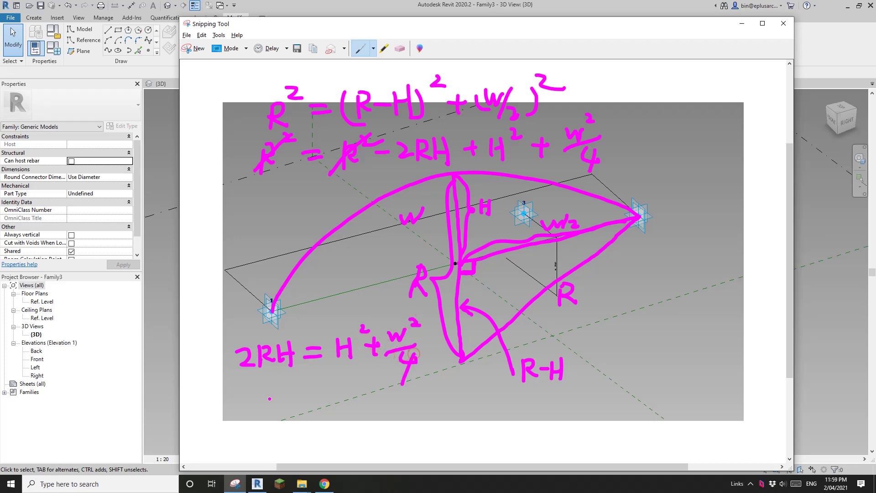
Write the solved radius formula R = (H² + W²/4) / 2H beneath the 2RH equation
{"action": "mouse_move", "coordinate": [265, 398]}
{"action": "left_mouse_down"}
{"action": "mouse_move", "coordinate": [264, 415]}
{"action": "mouse_move", "coordinate": [271, 406]}
{"action": "mouse_move", "coordinate": [280, 417]}
{"action": "mouse_move", "coordinate": [313, 403]}
{"action": "mouse_move", "coordinate": [313, 412]}
{"action": "mouse_move", "coordinate": [458, 408]}
{"action": "left_mouse_up"}
{"action": "left_click", "coordinate": [335, 407]}
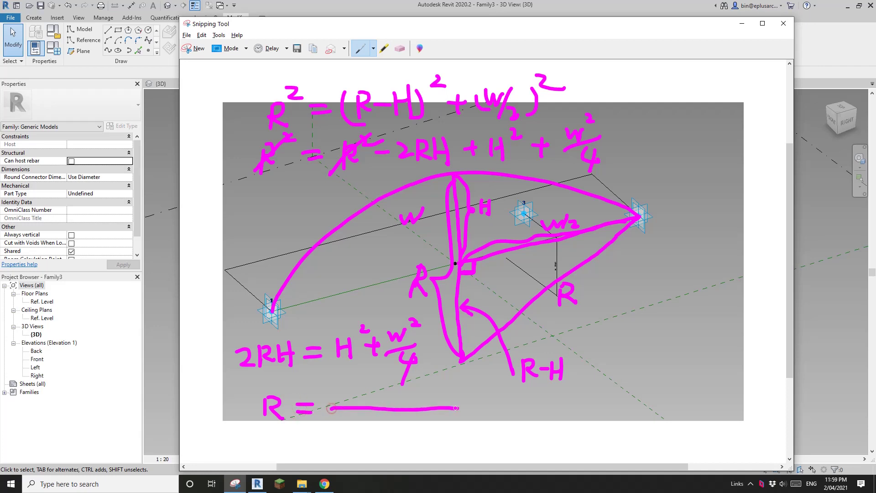
{"action": "left_click_drag", "start_coordinate": [366, 417], "coordinate": [378, 428]}
{"action": "mouse_move", "coordinate": [382, 417]}
{"action": "left_mouse_down"}
{"action": "mouse_move", "coordinate": [383, 429]}
{"action": "mouse_move", "coordinate": [393, 433]}
{"action": "mouse_move", "coordinate": [395, 424]}
{"action": "left_mouse_up"}
{"action": "mouse_move", "coordinate": [341, 387]}
{"action": "left_mouse_down"}
{"action": "mouse_move", "coordinate": [341, 402]}
{"action": "mouse_move", "coordinate": [367, 379]}
{"action": "mouse_move", "coordinate": [383, 392]}
{"action": "left_mouse_up"}
{"action": "mouse_move", "coordinate": [377, 384]}
{"action": "left_mouse_down"}
{"action": "mouse_move", "coordinate": [375, 400]}
{"action": "mouse_move", "coordinate": [421, 386]}
{"action": "left_mouse_up"}
{"action": "mouse_move", "coordinate": [423, 381]}
{"action": "left_mouse_down"}
{"action": "mouse_move", "coordinate": [410, 408]}
{"action": "mouse_move", "coordinate": [441, 402]}
{"action": "left_mouse_up"}
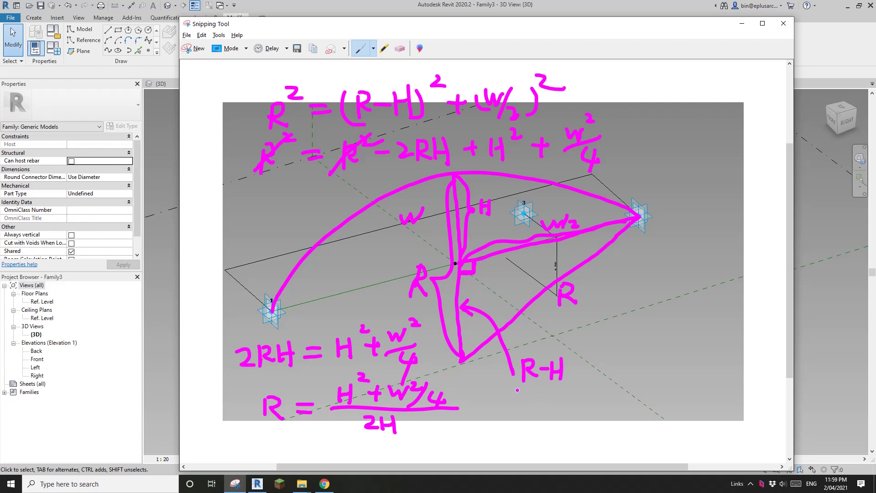
Underline and circle the R-H label in the sketch, and move the Snipping Tool window aside to uncover part of the Revit view
{"action": "left_click_drag", "start_coordinate": [516, 390], "coordinate": [572, 387]}
{"action": "left_click", "coordinate": [166, 258]}
{"action": "mouse_move", "coordinate": [428, 301]}
{"action": "middle_mouse_down", "text": "shift"}
{"action": "mouse_move", "coordinate": [399, 300]}
{"action": "mouse_move", "coordinate": [427, 333]}
{"action": "mouse_move", "coordinate": [453, 307]}
{"action": "mouse_move", "coordinate": [434, 301]}
{"action": "middle_mouse_up", "text": "shift"}
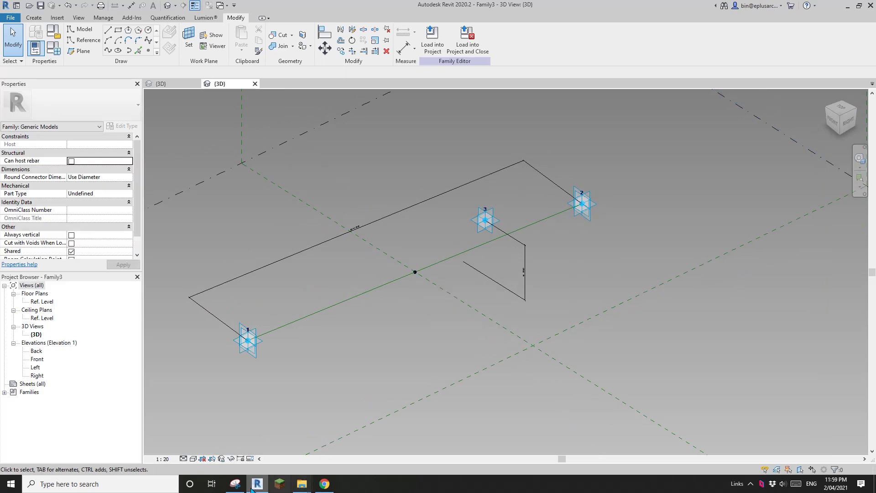
{"action": "left_click", "coordinate": [235, 486]}
{"action": "left_click_drag", "start_coordinate": [506, 30], "coordinate": [644, 22]}
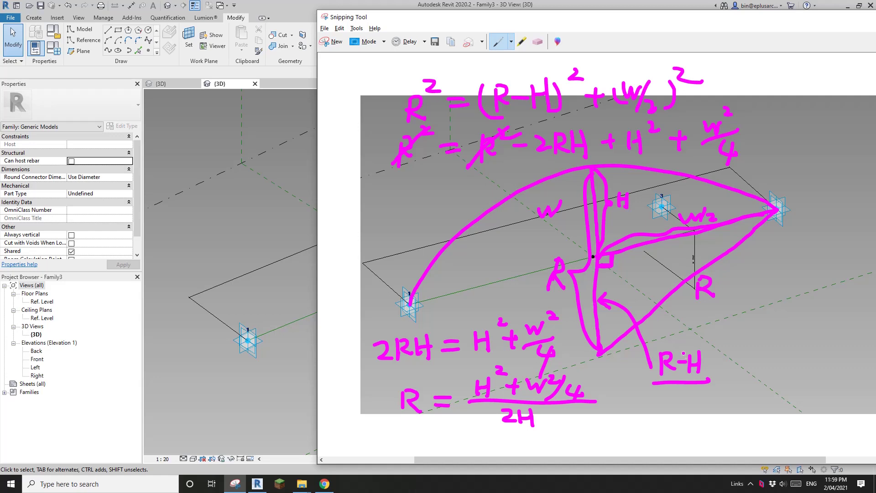
{"action": "mouse_move", "coordinate": [684, 353]}
{"action": "left_mouse_down"}
{"action": "mouse_move", "coordinate": [651, 349]}
{"action": "mouse_move", "coordinate": [658, 385]}
{"action": "mouse_move", "coordinate": [712, 361]}
{"action": "mouse_move", "coordinate": [692, 340]}
{"action": "left_mouse_up"}
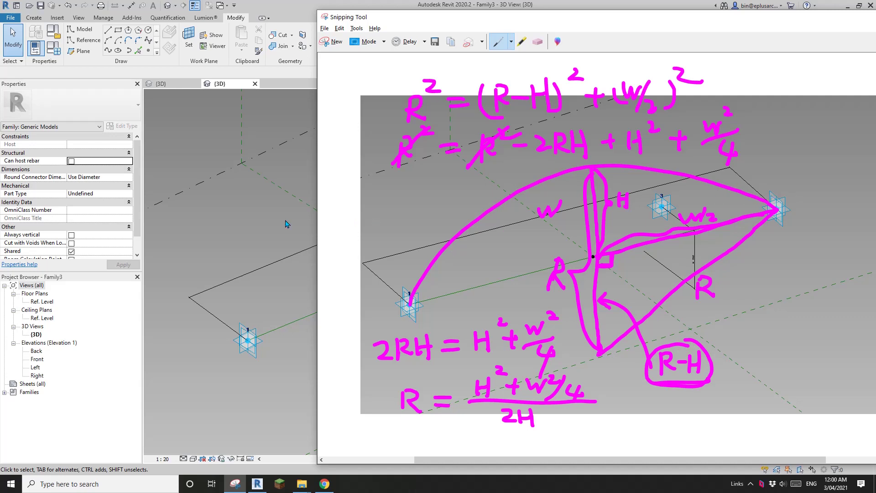
In Revit, set the horizontal plane of the chord's midpoint as work plane and place a reference point on that midpoint
{"action": "middle_click_drag", "start_coordinate": [310, 238], "coordinate": [293, 244]}
{"action": "left_click", "coordinate": [149, 51]}
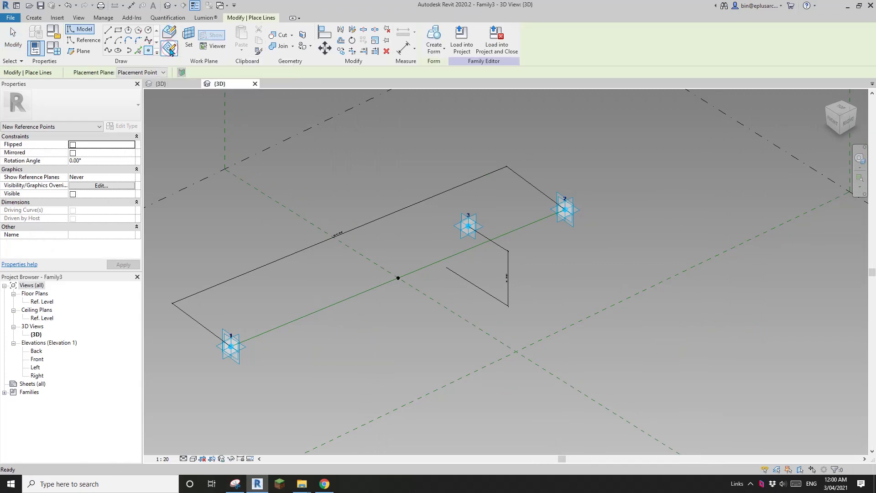
{"action": "left_click", "coordinate": [188, 37]}
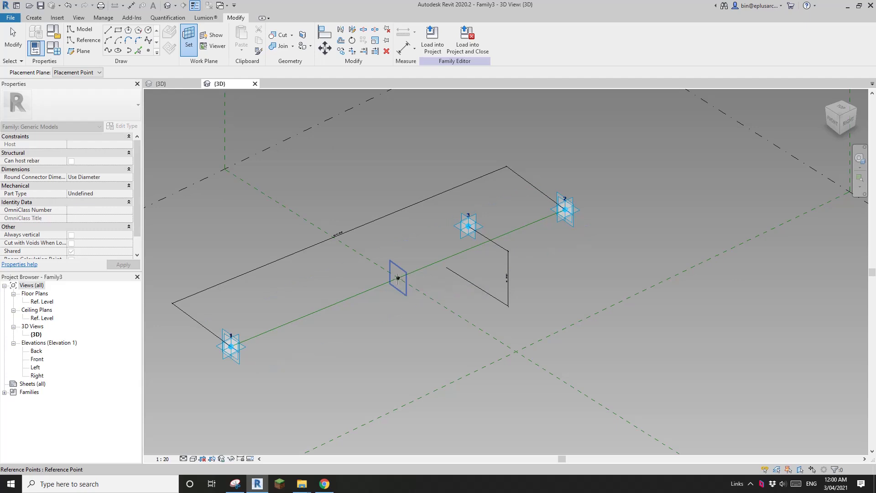
{"action": "key", "text": "Tab"}
{"action": "left_click", "coordinate": [398, 277]}
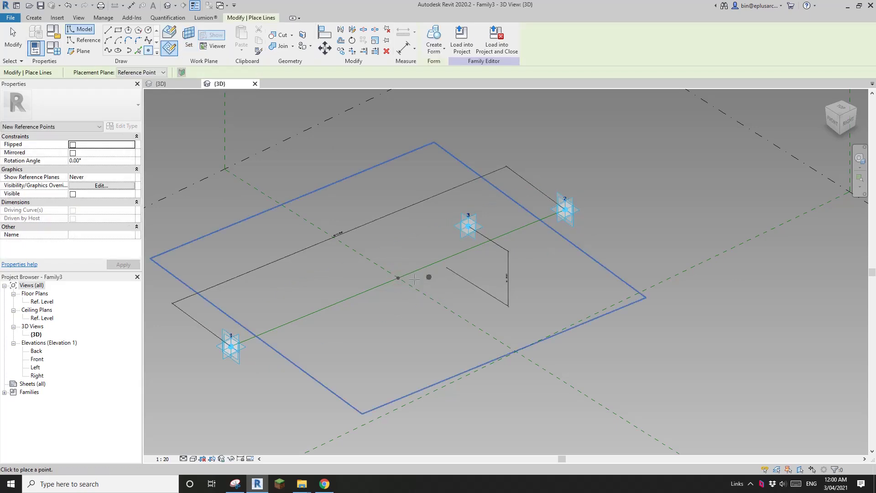
{"action": "left_click", "coordinate": [399, 279]}
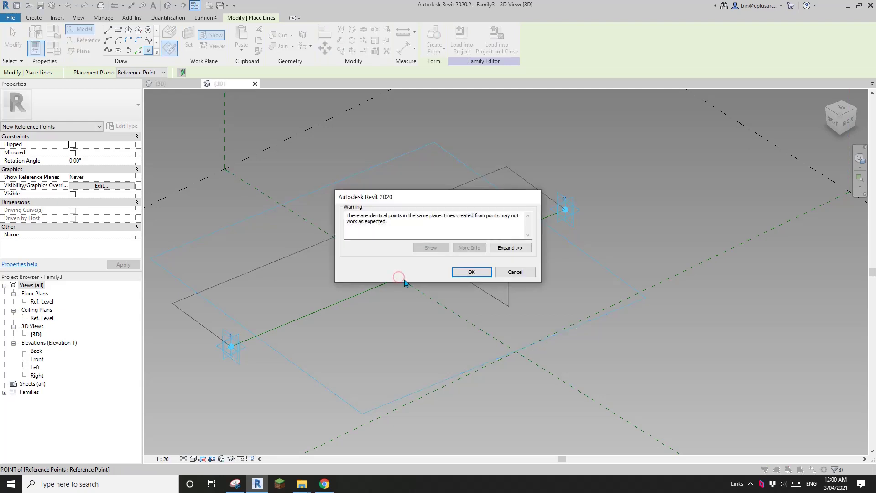
{"action": "left_click", "coordinate": [470, 272]}
{"action": "key", "text": "Escape"}
Move the new reference point vertically off the chord's midpoint to an offset of about 1136
{"action": "left_click", "coordinate": [398, 278]}
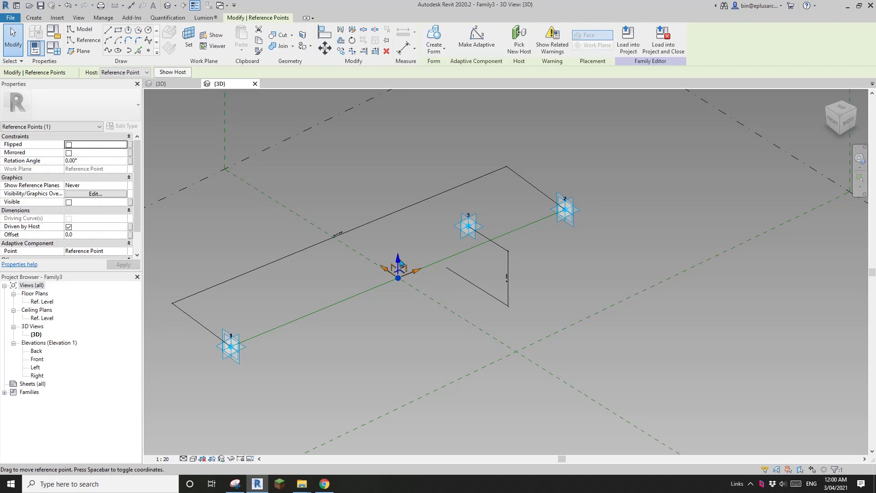
{"action": "left_click_drag", "start_coordinate": [401, 266], "coordinate": [404, 237]}
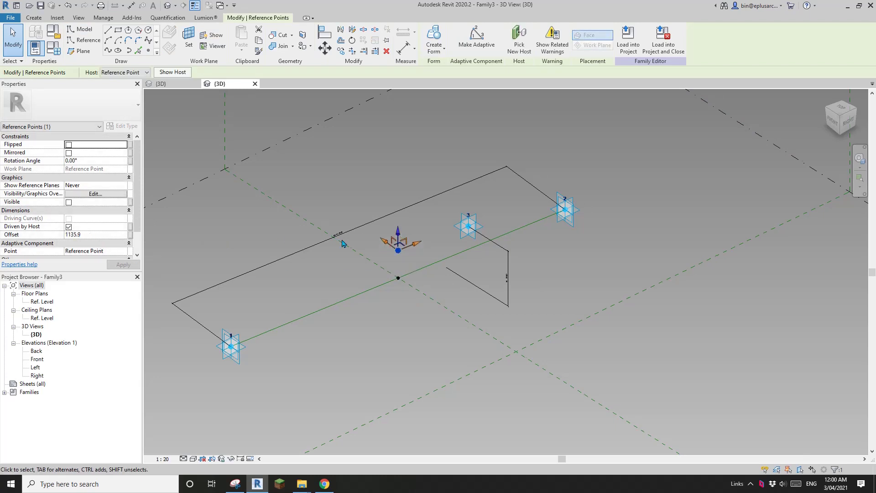
{"action": "middle_click_drag", "start_coordinate": [417, 275], "coordinate": [418, 277]}
{"action": "key", "text": "Escape"}
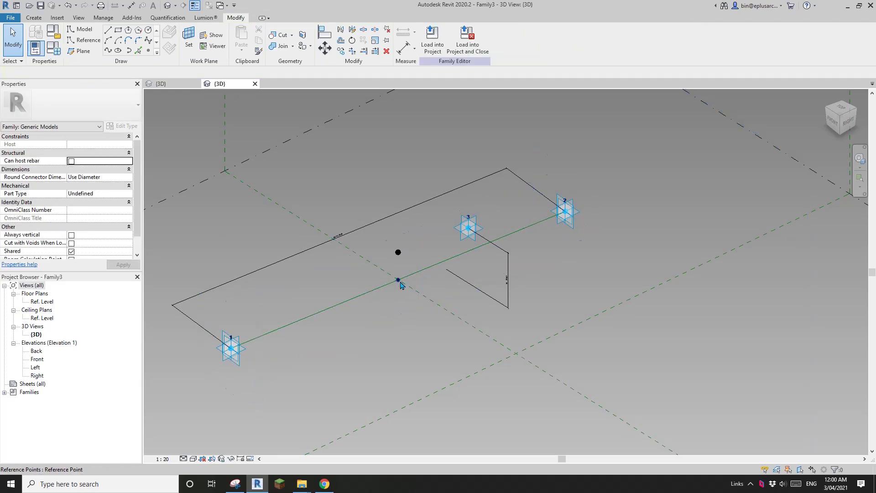
Set the rotation angle of the chord's midpoint reference point to 180° and select the offset point hosted on it
{"action": "left_click", "coordinate": [398, 280]}
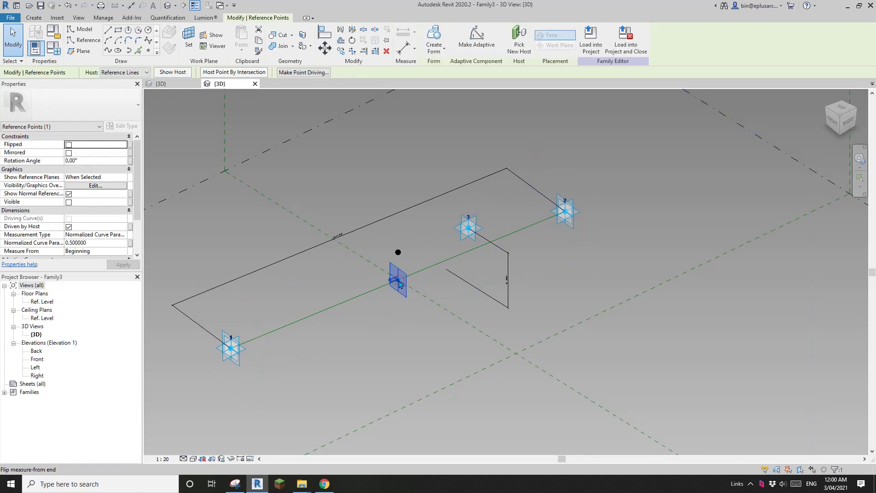
{"action": "left_click", "coordinate": [111, 160]}
{"action": "type", "text": "18"}
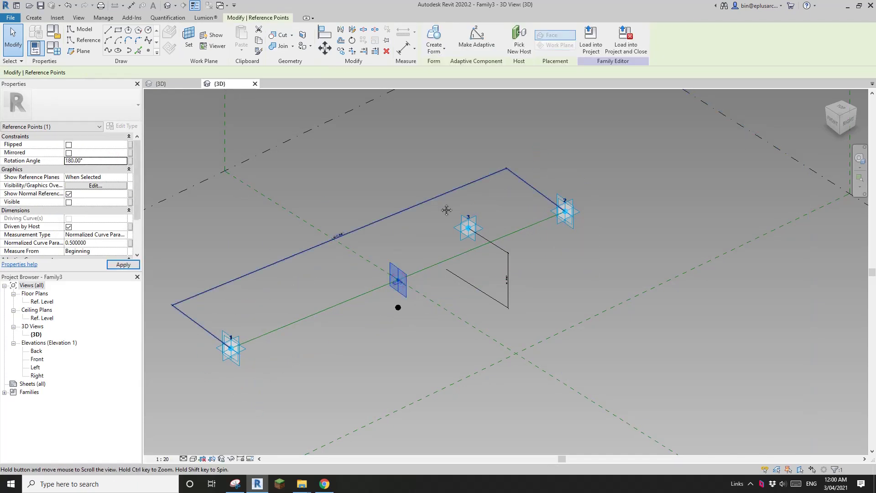
{"action": "left_click", "coordinate": [446, 210]}
{"action": "left_click", "coordinate": [398, 308]}
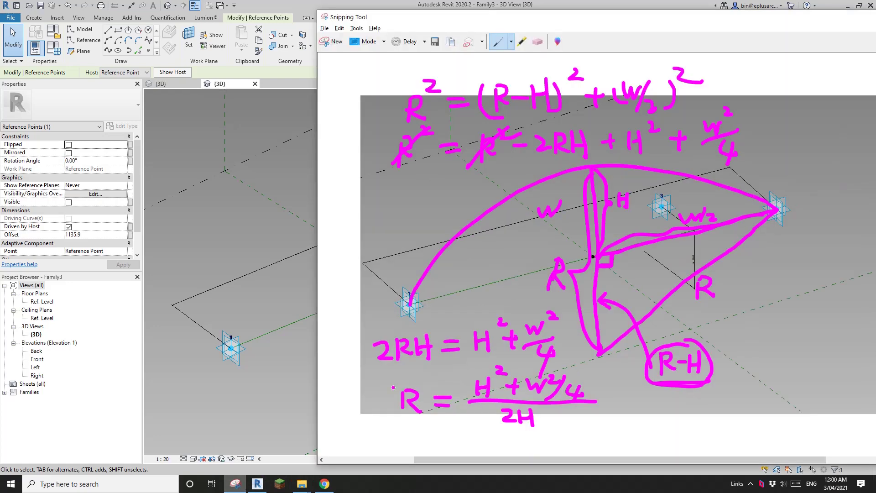
In the Snipping Tool sketch, box the fraction (H² + W²/4) / 2H and write - H after it
{"action": "left_click", "coordinate": [235, 484]}
{"action": "left_click_drag", "start_coordinate": [462, 382], "coordinate": [466, 417]}
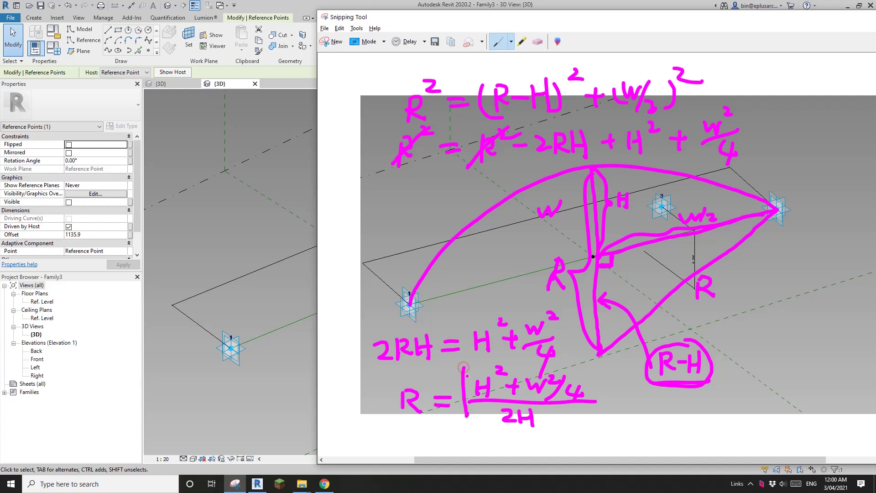
{"action": "mouse_move", "coordinate": [464, 363]}
{"action": "left_mouse_down"}
{"action": "mouse_move", "coordinate": [593, 367]}
{"action": "mouse_move", "coordinate": [577, 435]}
{"action": "mouse_move", "coordinate": [463, 427]}
{"action": "left_mouse_up"}
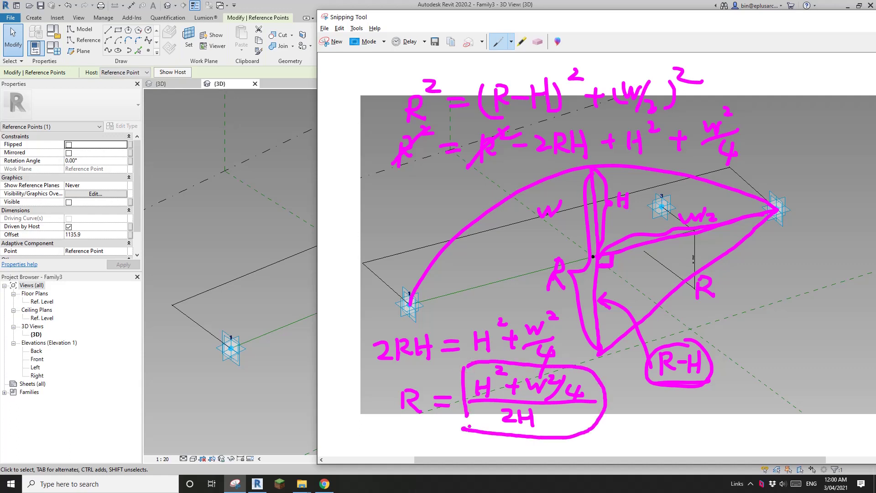
{"action": "left_click_drag", "start_coordinate": [617, 412], "coordinate": [643, 423]}
{"action": "mouse_move", "coordinate": [656, 404]}
{"action": "left_mouse_down"}
{"action": "mouse_move", "coordinate": [656, 424]}
{"action": "mouse_move", "coordinate": [656, 412]}
{"action": "left_mouse_up"}
In Revit, associate the hosted point's Offset with a new instance length parameter named OFS
{"action": "left_click", "coordinate": [249, 264]}
{"action": "left_click", "coordinate": [398, 288]}
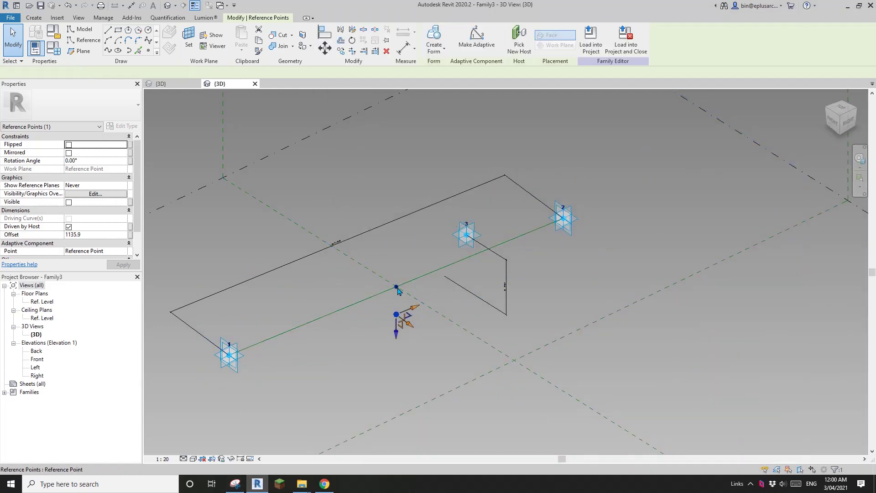
{"action": "left_click", "coordinate": [397, 316]}
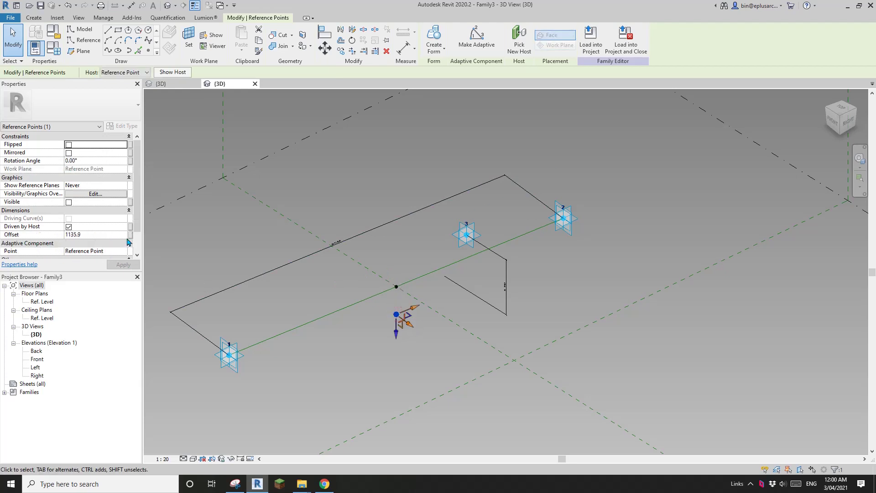
{"action": "left_click", "coordinate": [131, 235]}
{"action": "left_click", "coordinate": [267, 263]}
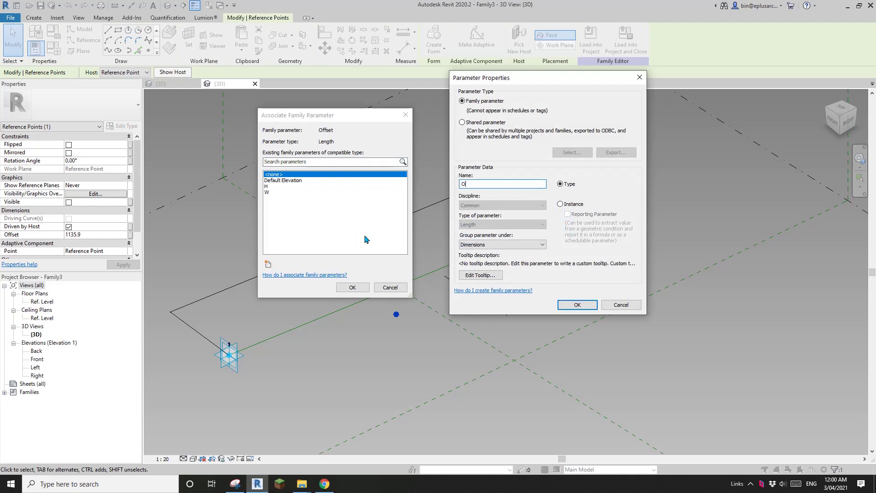
{"action": "left_click", "coordinate": [560, 204]}
{"action": "left_click", "coordinate": [571, 305]}
{"action": "left_click", "coordinate": [356, 288]}
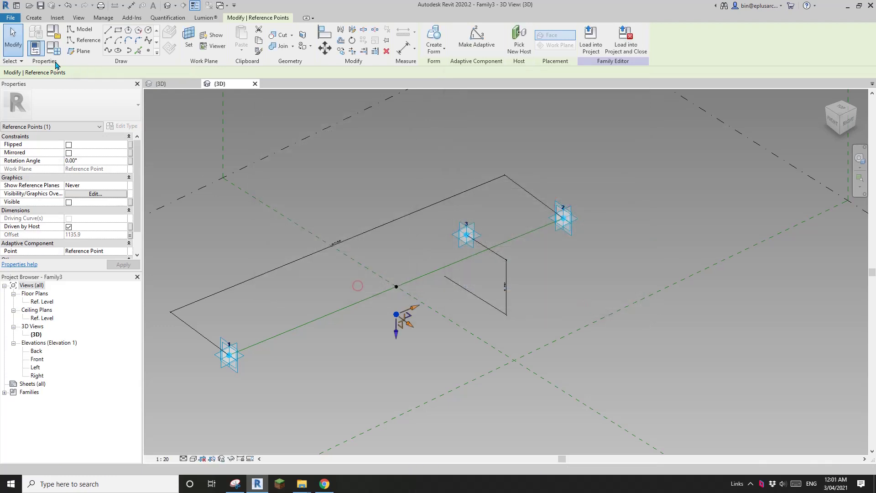
Open the family types and arrange them side by side with the Snipping Tool sketch of the radius formula
{"action": "left_click", "coordinate": [53, 47]}
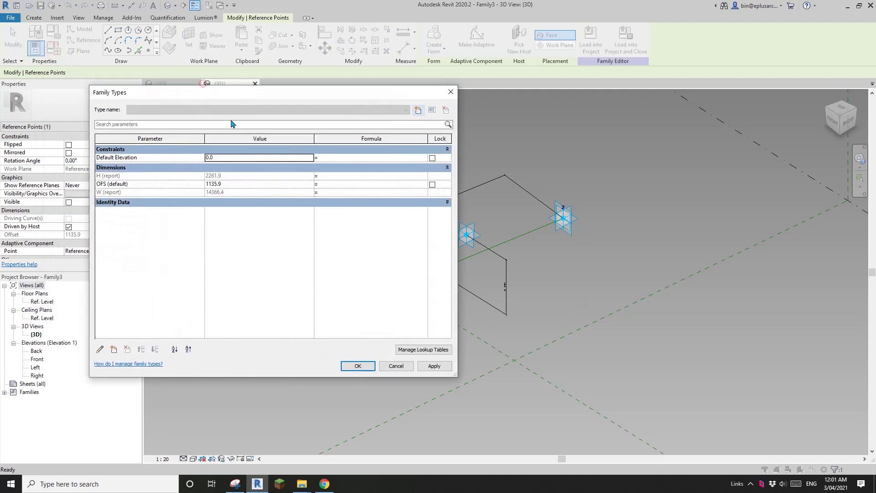
{"action": "left_click", "coordinate": [342, 185]}
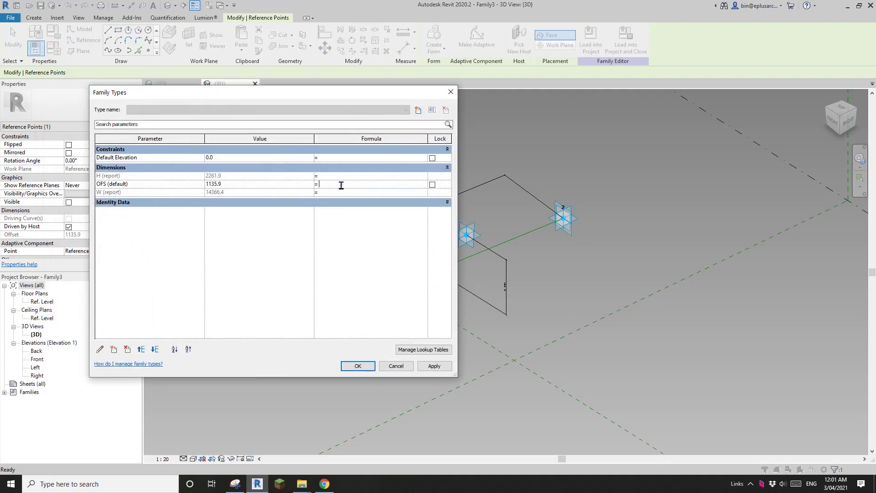
{"action": "left_click", "coordinate": [236, 486]}
{"action": "mouse_move", "coordinate": [568, 21]}
{"action": "left_mouse_down"}
{"action": "mouse_move", "coordinate": [494, 22]}
{"action": "mouse_move", "coordinate": [576, 22]}
{"action": "left_mouse_up"}
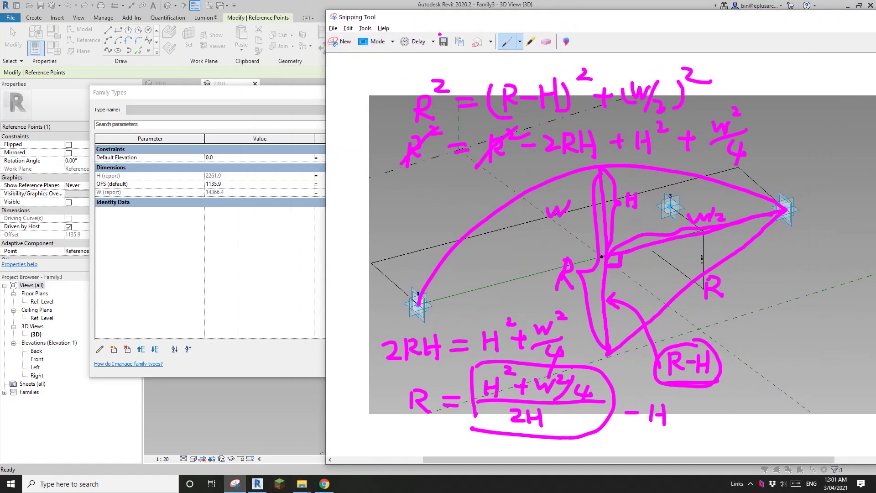
{"action": "left_click_drag", "start_coordinate": [459, 22], "coordinate": [546, 14]}
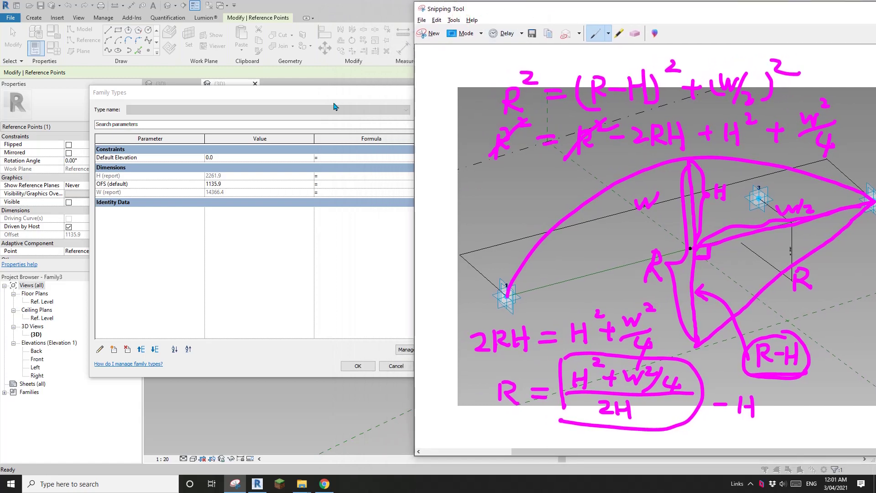
{"action": "left_click_drag", "start_coordinate": [327, 95], "coordinate": [274, 103]}
{"action": "left_click", "coordinate": [235, 483]}
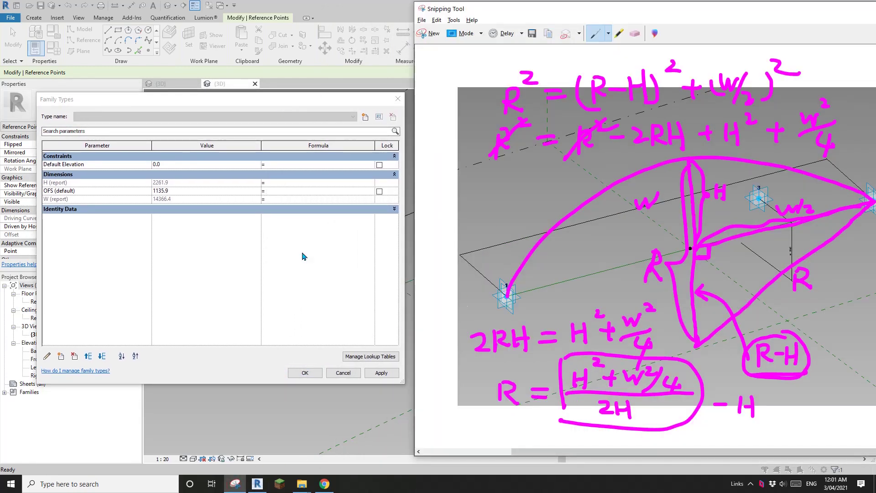
Enter the formula (H^2-(W^2/4))/(2*H)-H for the OFS parameter
{"action": "left_click", "coordinate": [277, 190]}
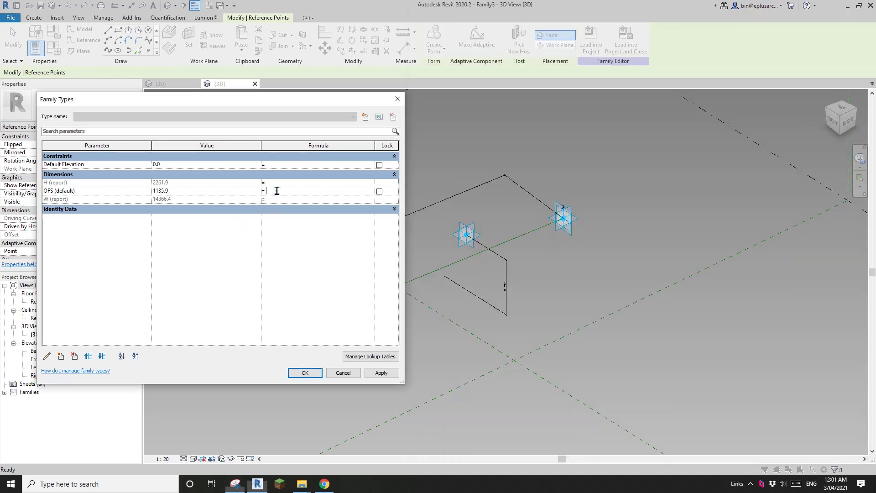
{"action": "type", "text": "(H^2-(W^2/4"}
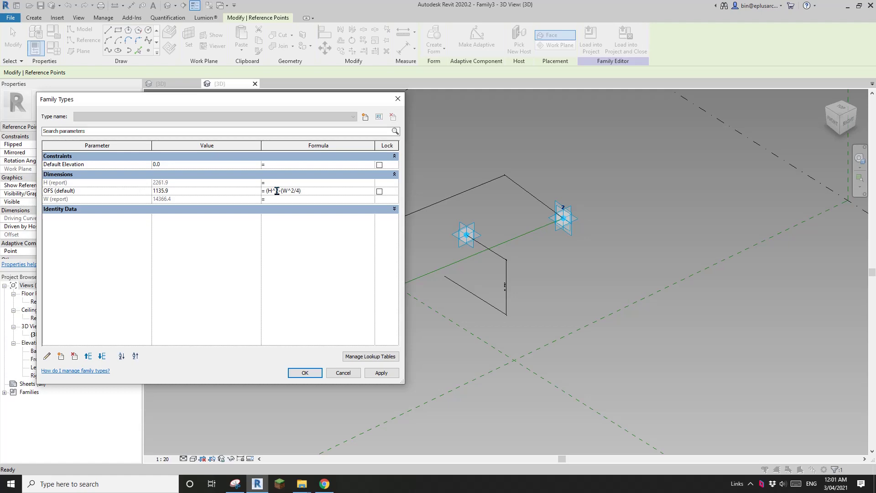
{"action": "left_click", "coordinate": [235, 484]}
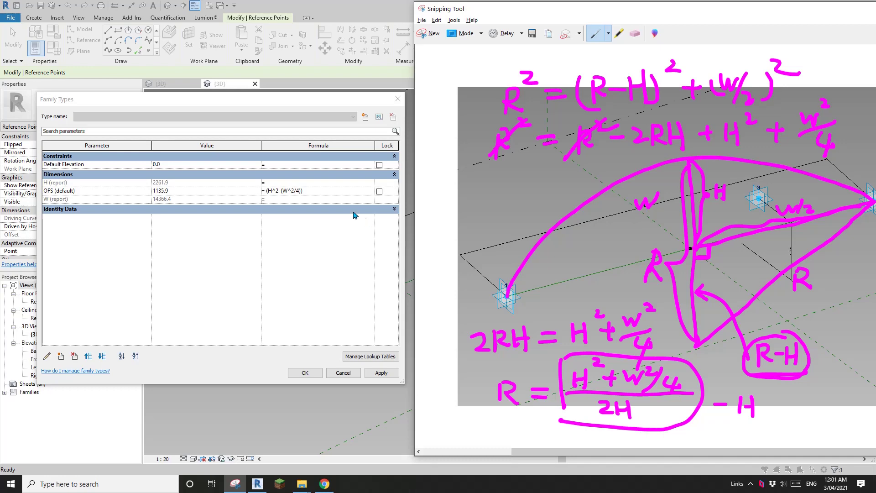
{"action": "left_click", "coordinate": [315, 191]}
{"action": "type", "text": "/(2*H"}
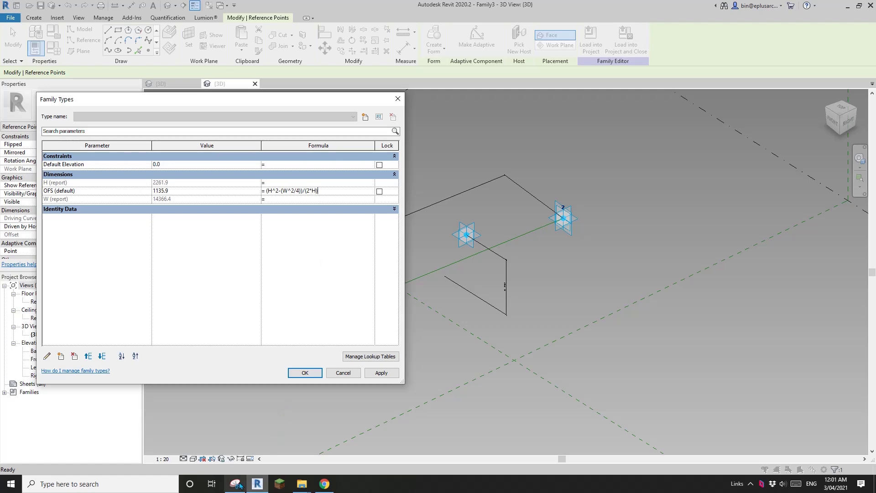
{"action": "left_click", "coordinate": [235, 483]}
{"action": "left_click", "coordinate": [331, 194]}
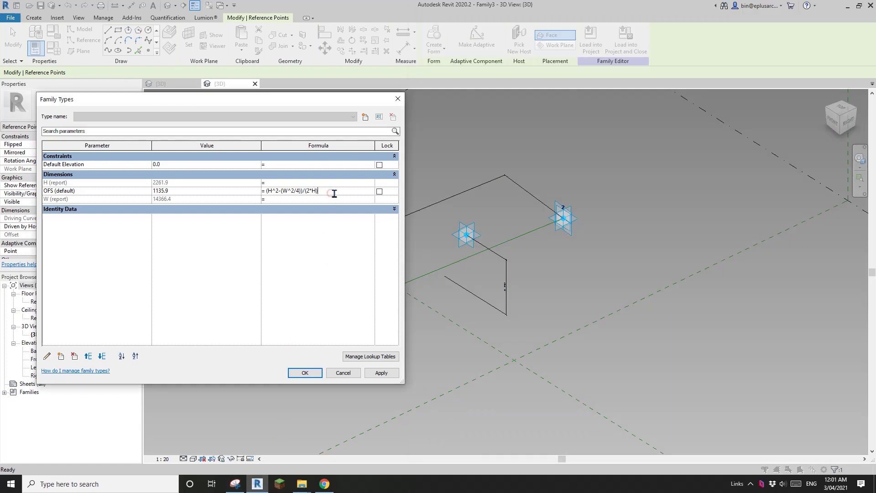
{"action": "type", "text": "-H"}
{"action": "left_click", "coordinate": [341, 269]}
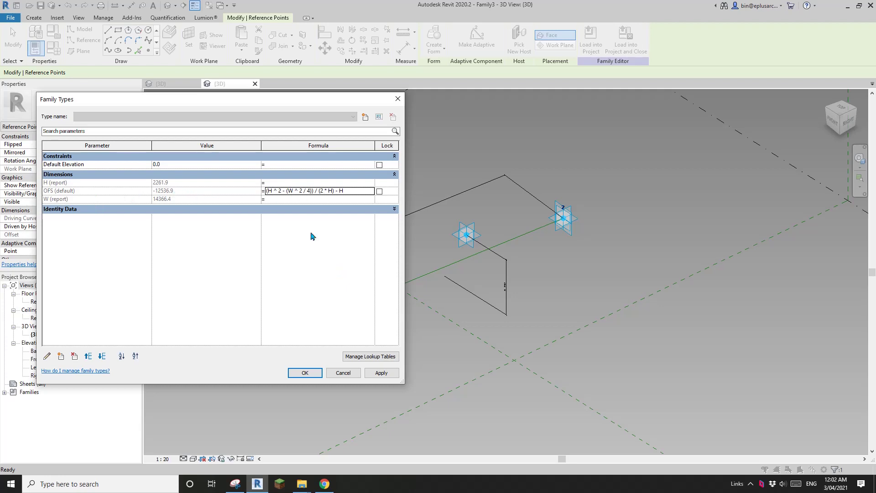
Correct the OFS formula against the handwritten radius formula to (H ^ 2 + (W ^ 2 / 4)) / (2 * H) - H, and apply it
{"action": "left_click", "coordinate": [235, 483]}
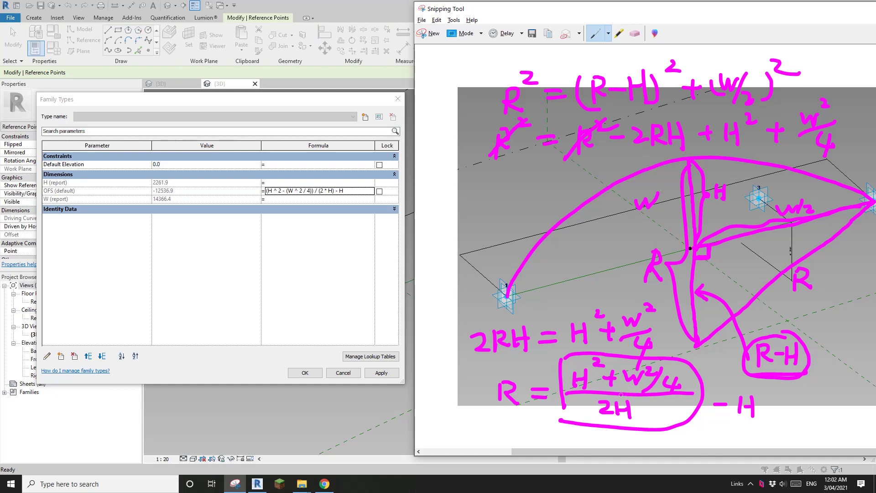
{"action": "left_click", "coordinate": [289, 194]}
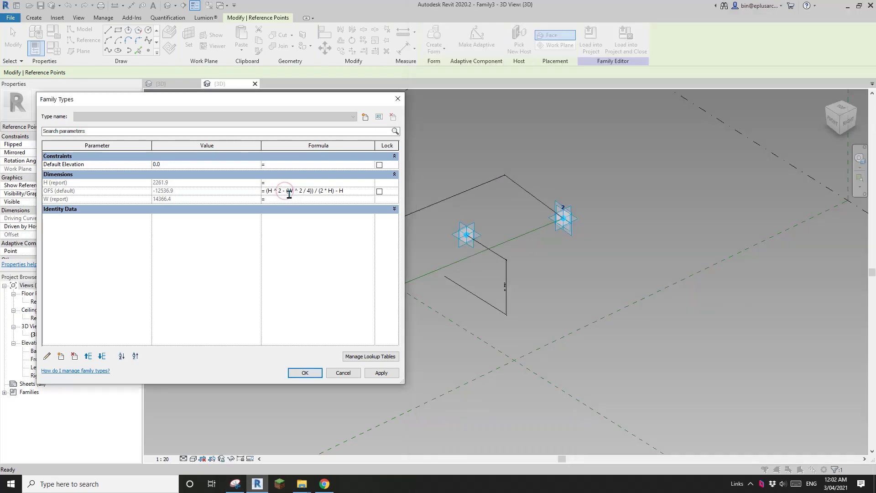
{"action": "key", "text": "BackSpace"}
{"action": "type", "text": "+"}
{"action": "key", "text": "Return"}
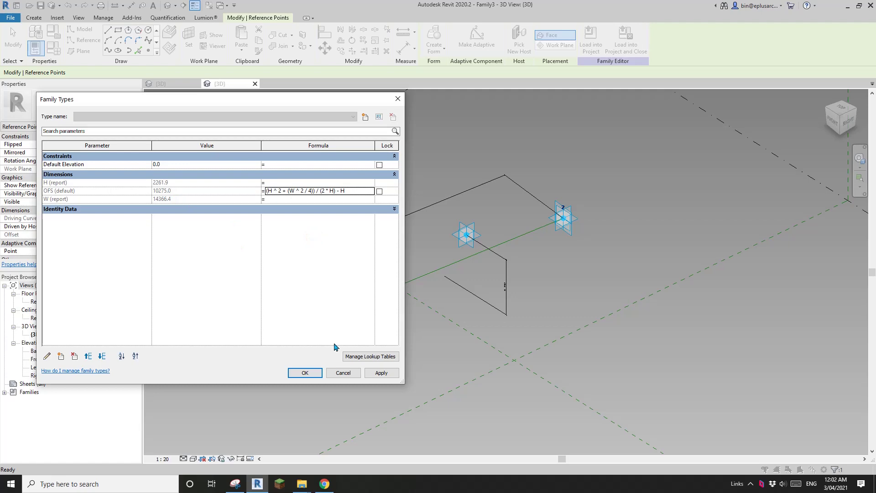
{"action": "left_click", "coordinate": [380, 372]}
{"action": "left_click", "coordinate": [305, 373]}
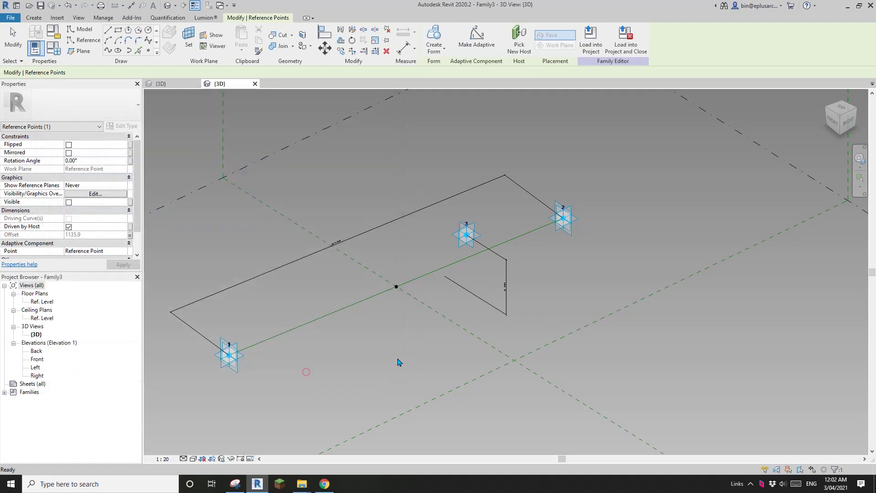
{"action": "key", "text": "Escape"}
Start a center-ends arc reference line and set its work plane to the offset point's vertical plane parallel to the chord line
{"action": "scroll", "coordinate": [421, 310], "scroll_direction": "down", "scroll_amount": 4}
{"action": "middle_click_drag", "start_coordinate": [430, 337], "coordinate": [397, 372], "text": "shift"}
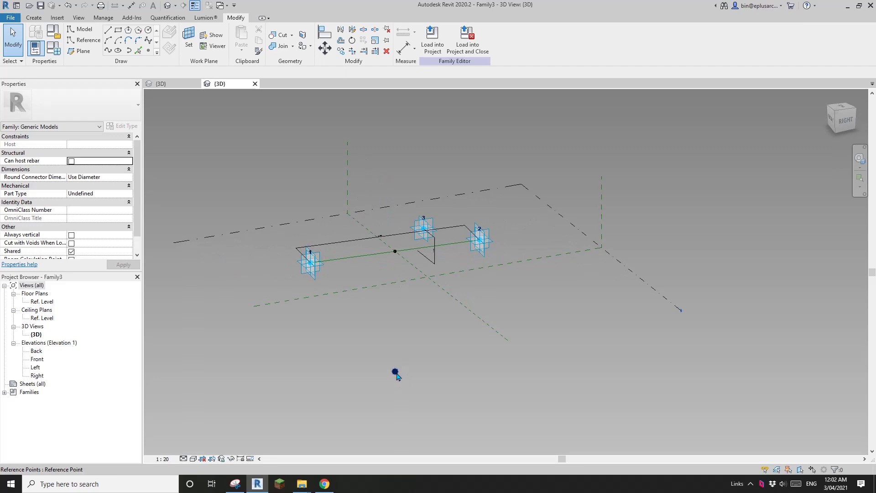
{"action": "left_click", "coordinate": [86, 42]}
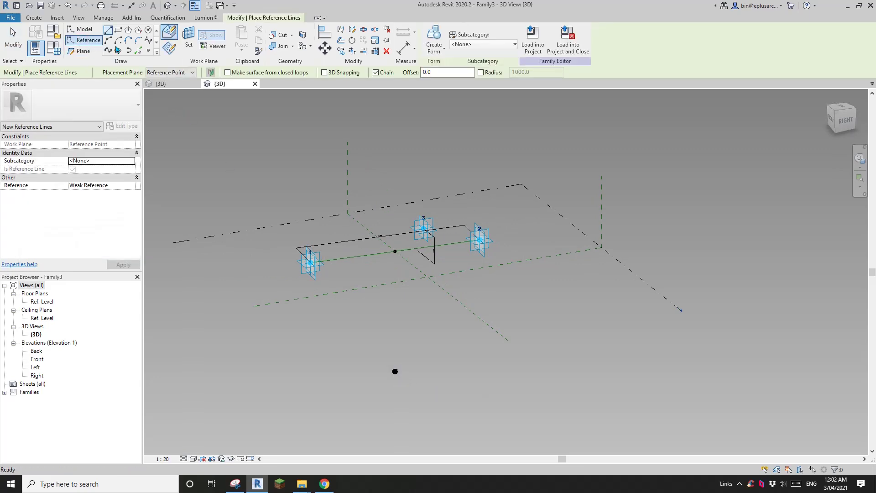
{"action": "left_click", "coordinate": [185, 48]}
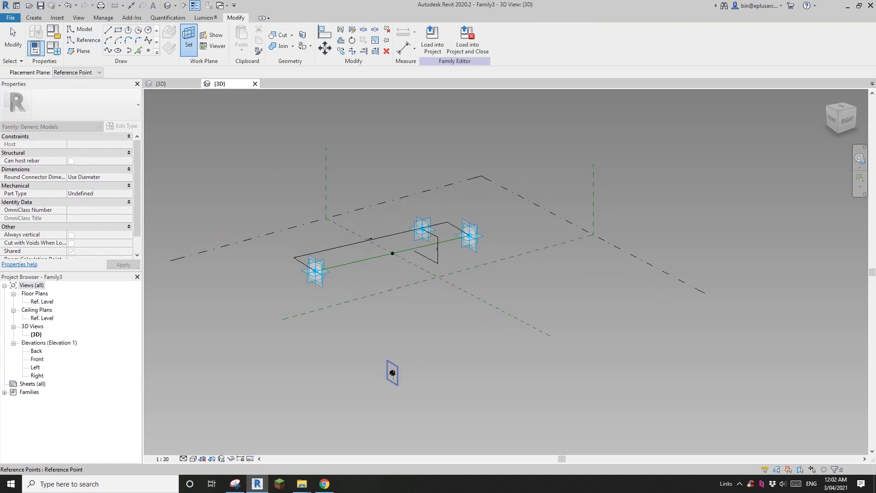
{"action": "middle_click_drag", "start_coordinate": [396, 373], "coordinate": [397, 383], "text": "shift"}
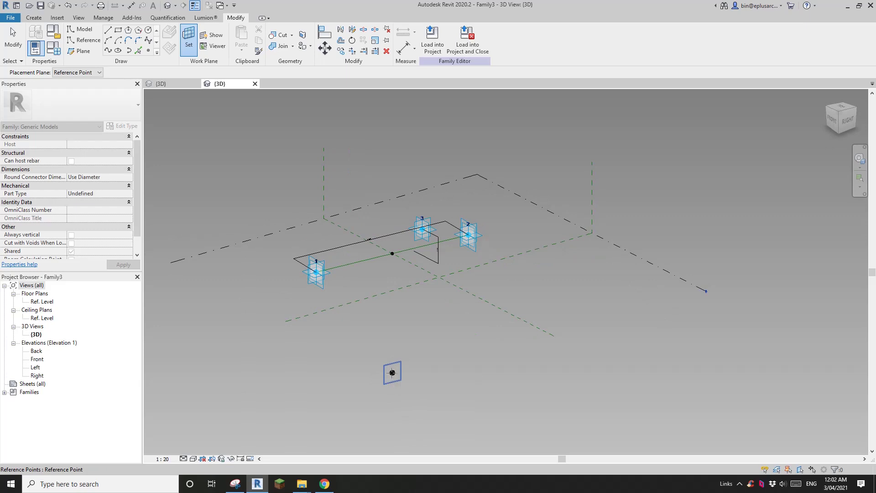
{"action": "left_click", "coordinate": [392, 373]}
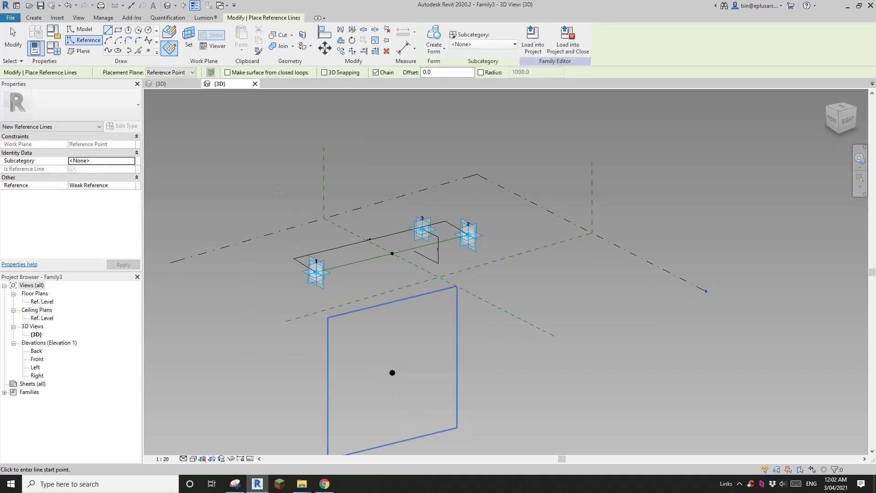
{"action": "left_click", "coordinate": [119, 41]}
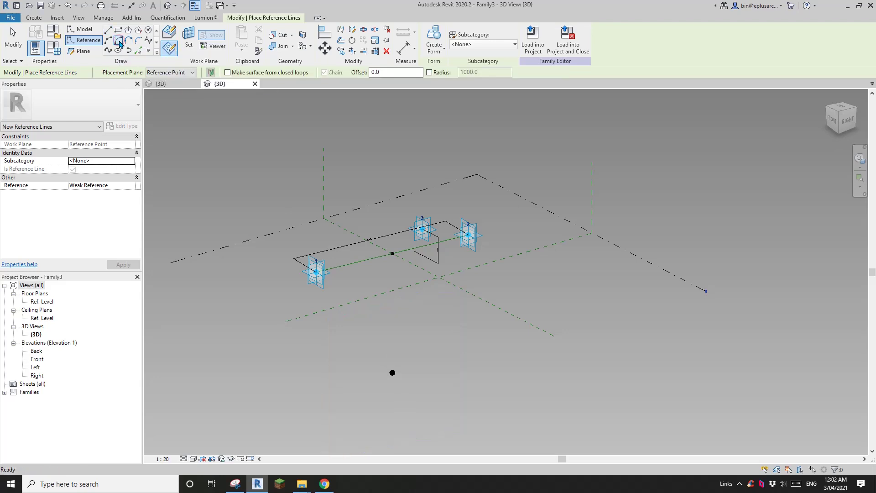
{"action": "left_click", "coordinate": [188, 42]}
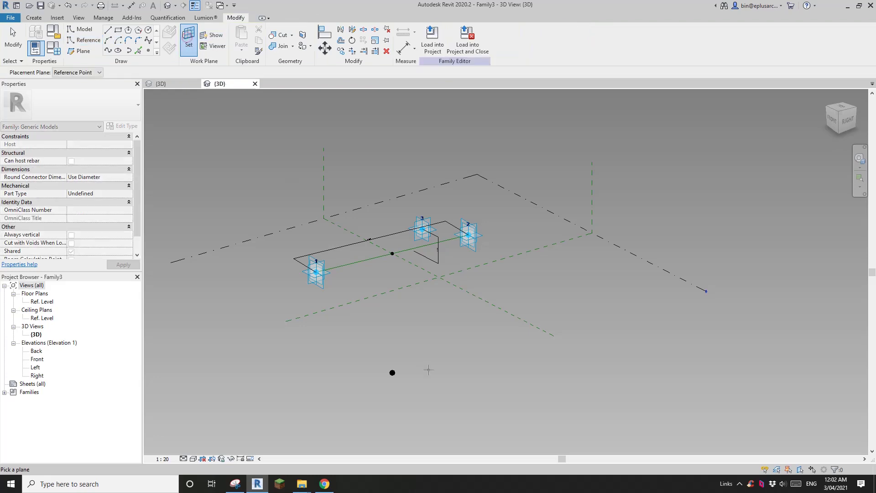
{"action": "key", "text": "Tab"}
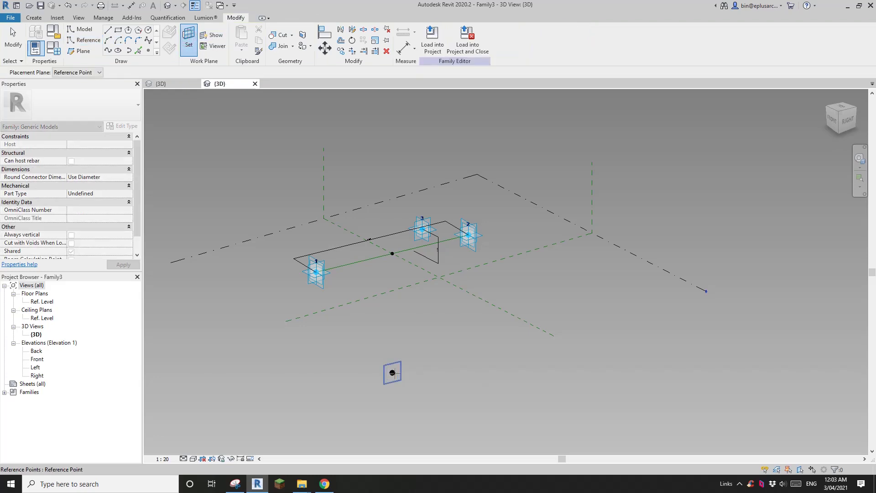
{"action": "left_click", "coordinate": [393, 373]}
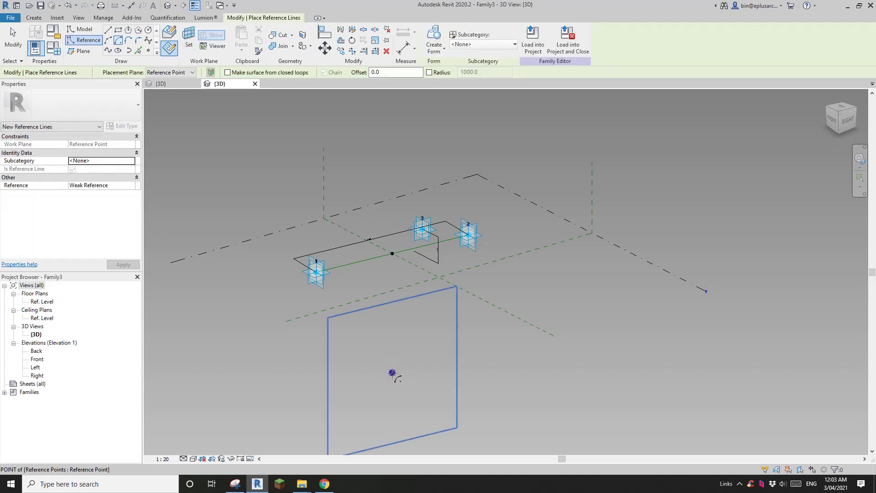
Draw the reference arc centred on the offset point from adaptive point 1 to point 2, and make its radius dimension permanent
{"action": "left_click", "coordinate": [393, 373]}
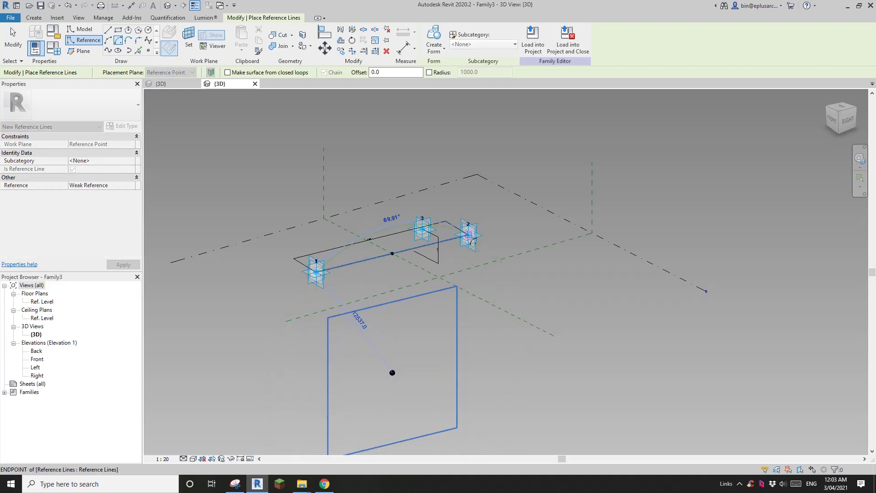
{"action": "left_click", "coordinate": [471, 236]}
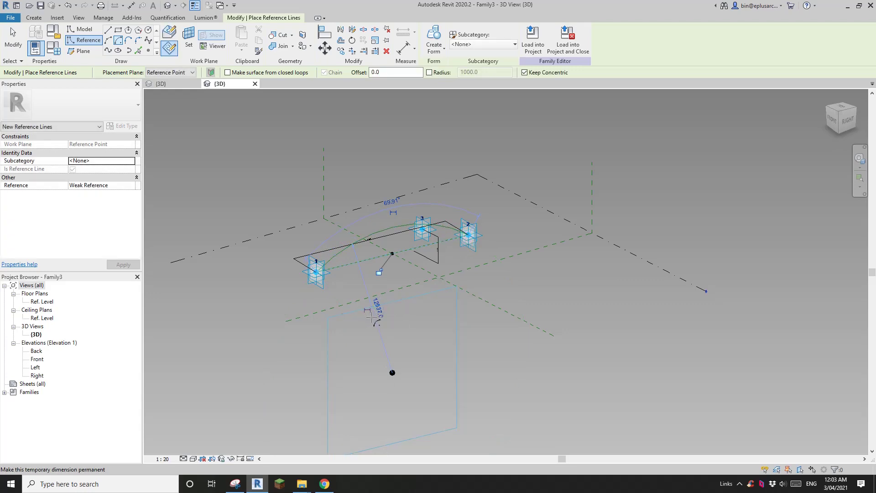
{"action": "left_click", "coordinate": [367, 311]}
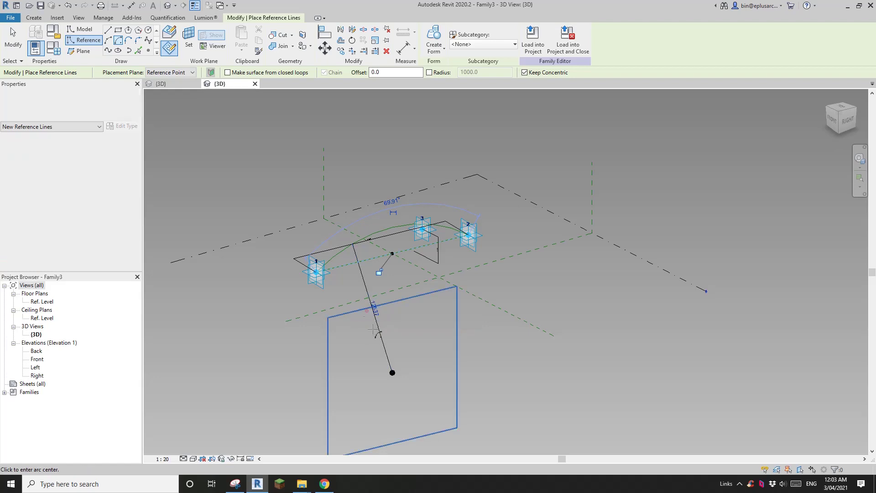
{"action": "middle_click_drag", "start_coordinate": [396, 337], "coordinate": [365, 309], "text": "shift"}
{"action": "scroll", "coordinate": [366, 309], "scroll_direction": "up", "scroll_amount": 1}
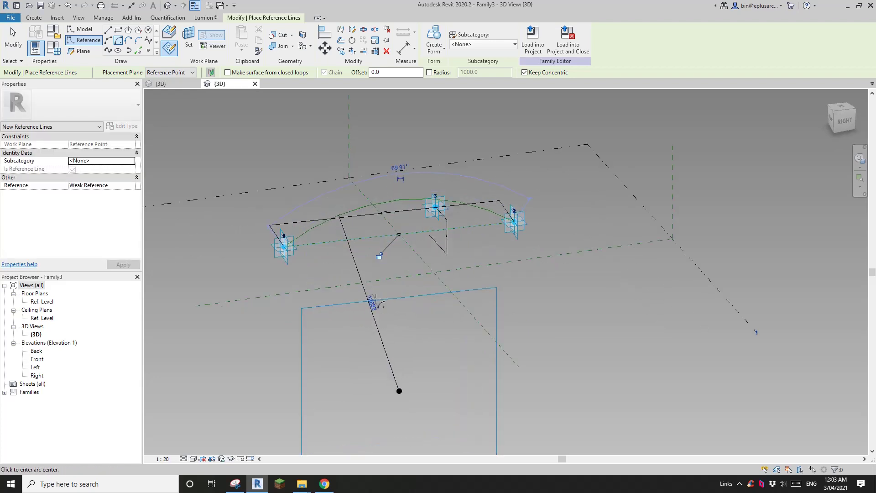
{"action": "key", "text": "Escape"}
{"action": "key", "text": "Escape"}
Snap the reference arc's two ends onto adaptive points 1 and 2 and lock each end's alignment
{"action": "left_click", "coordinate": [314, 234]}
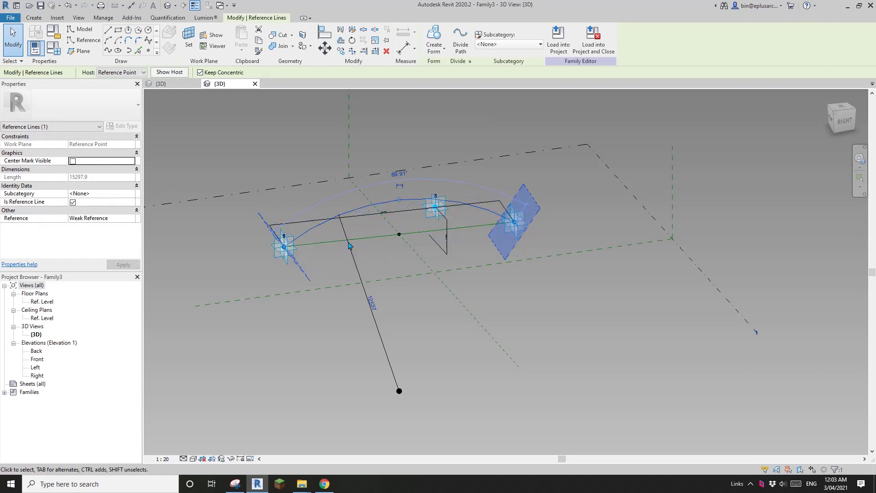
{"action": "scroll", "coordinate": [305, 226], "scroll_direction": "up", "scroll_amount": 1}
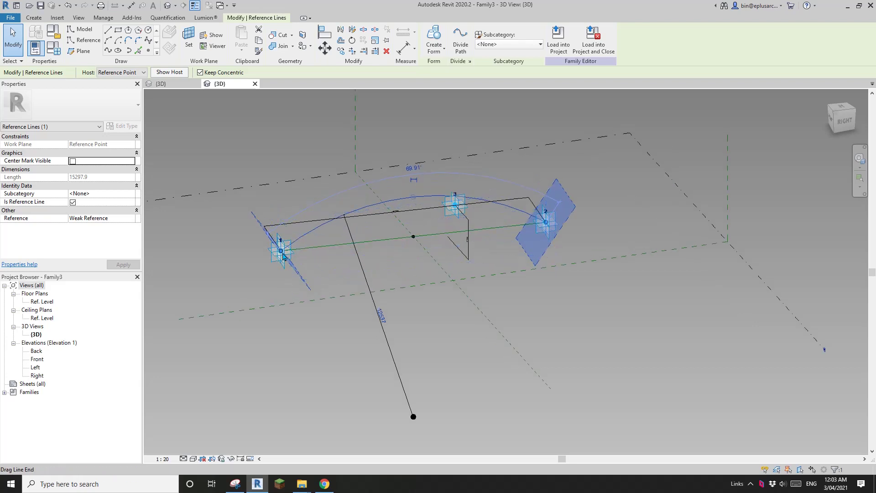
{"action": "mouse_move", "coordinate": [281, 252]}
{"action": "left_mouse_down"}
{"action": "mouse_move", "coordinate": [338, 244]}
{"action": "mouse_move", "coordinate": [281, 251]}
{"action": "left_mouse_up"}
{"action": "left_click", "coordinate": [400, 255]}
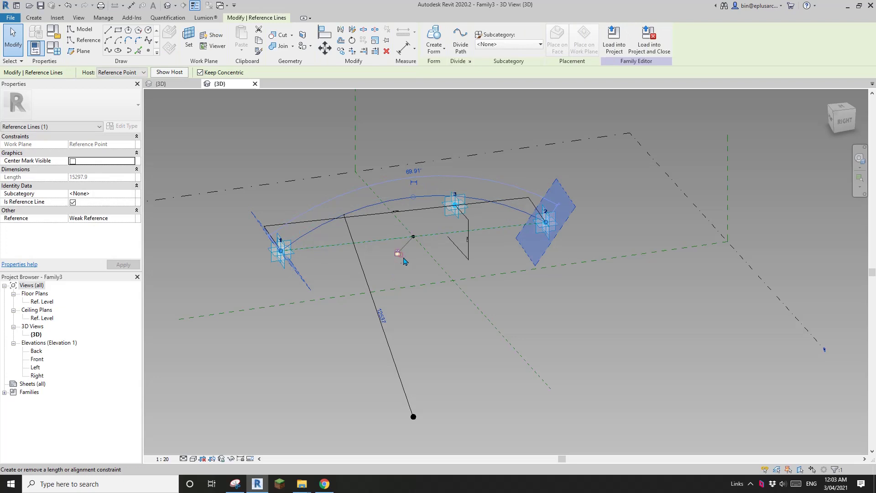
{"action": "left_click", "coordinate": [546, 225]}
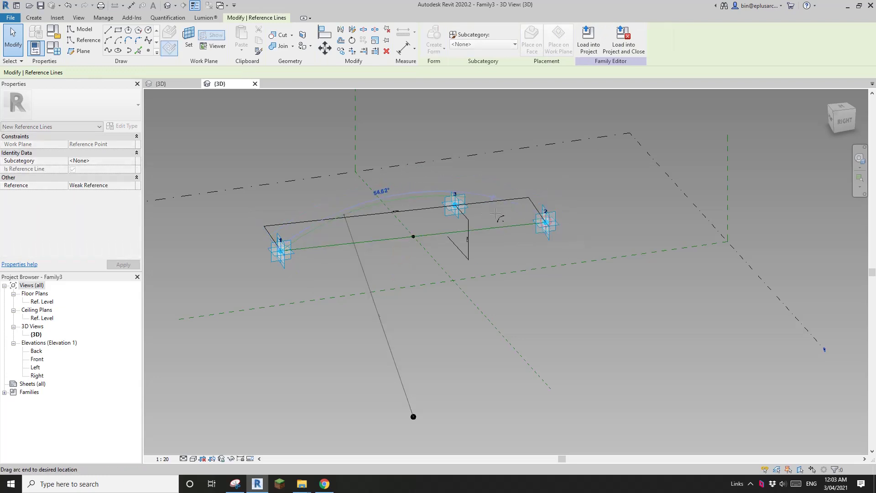
{"action": "left_click_drag", "start_coordinate": [547, 223], "coordinate": [546, 223]}
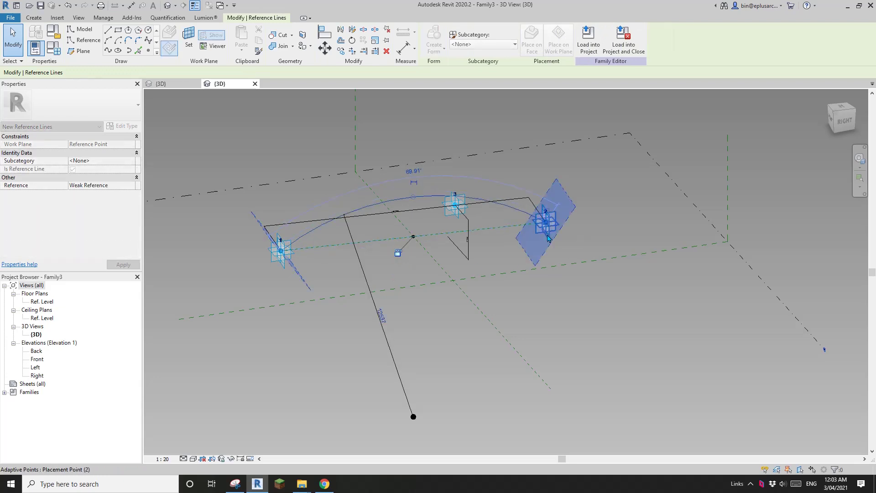
{"action": "left_click", "coordinate": [400, 253]}
Label the arc's radius dimension with a new instance family parameter named R
{"action": "scroll", "coordinate": [427, 329], "scroll_direction": "down", "scroll_amount": 1}
{"action": "middle_click_drag", "start_coordinate": [426, 339], "coordinate": [432, 298]}
{"action": "left_click", "coordinate": [401, 300]}
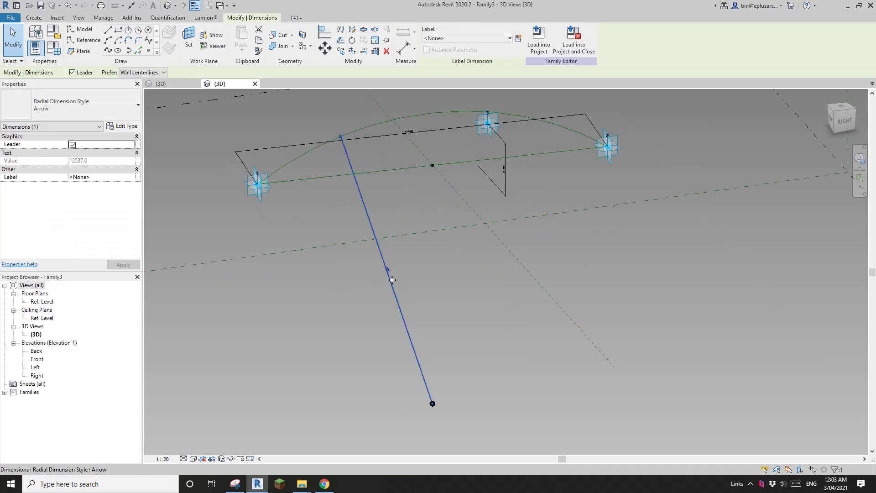
{"action": "left_click", "coordinate": [519, 38]}
{"action": "type", "text": "R"}
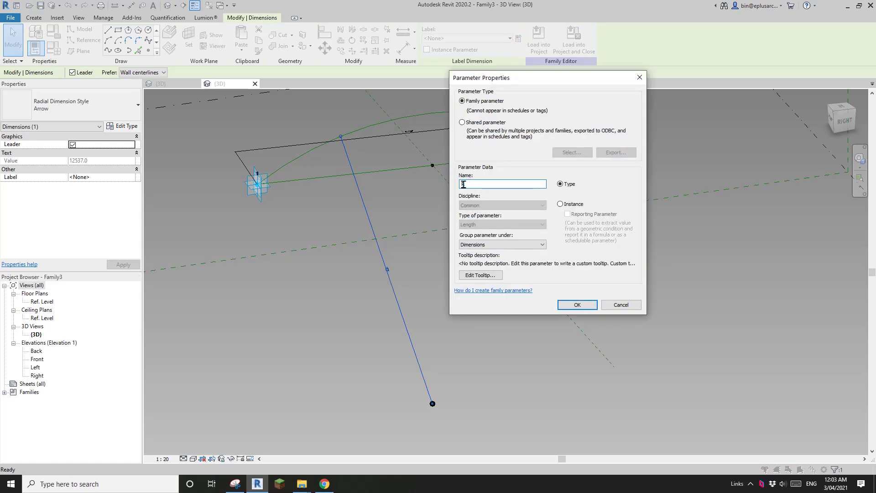
{"action": "left_click", "coordinate": [569, 206]}
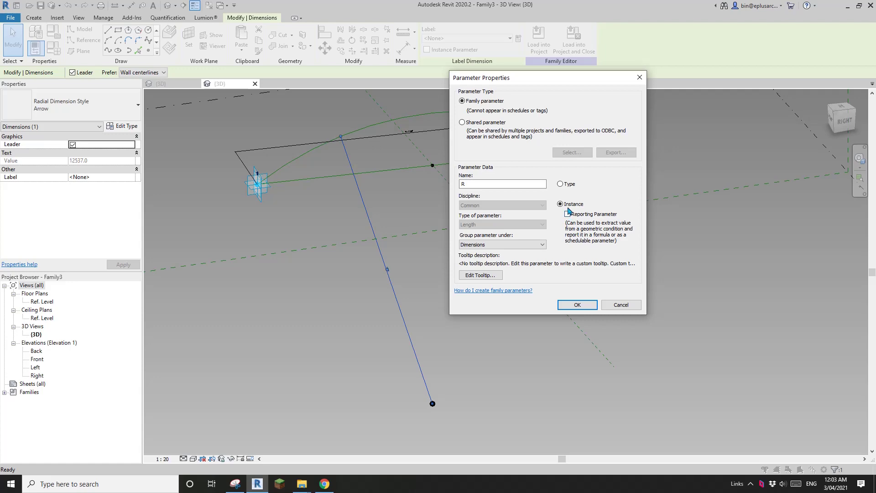
{"action": "left_click", "coordinate": [577, 305]}
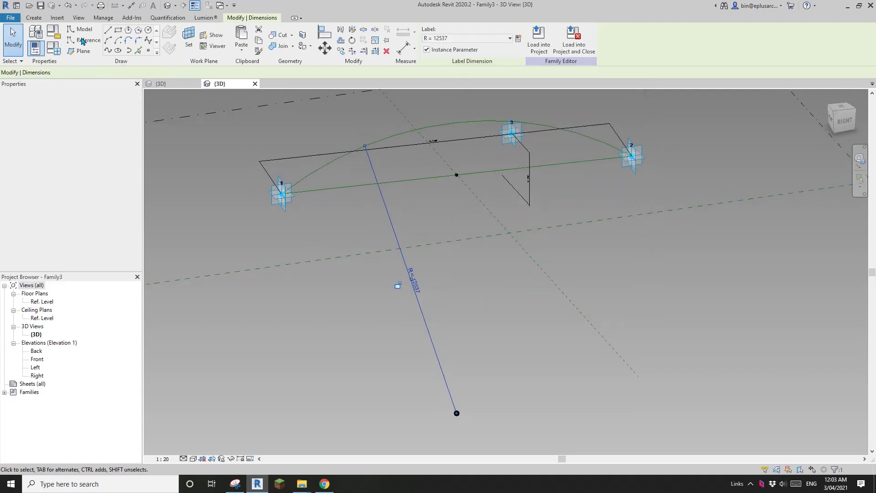
Give parameter R the formula (H ^ 2 + (W ^ 2 / 4)) / (2 * H), copied from the OFS formula without its - H term
{"action": "left_click", "coordinate": [54, 47]}
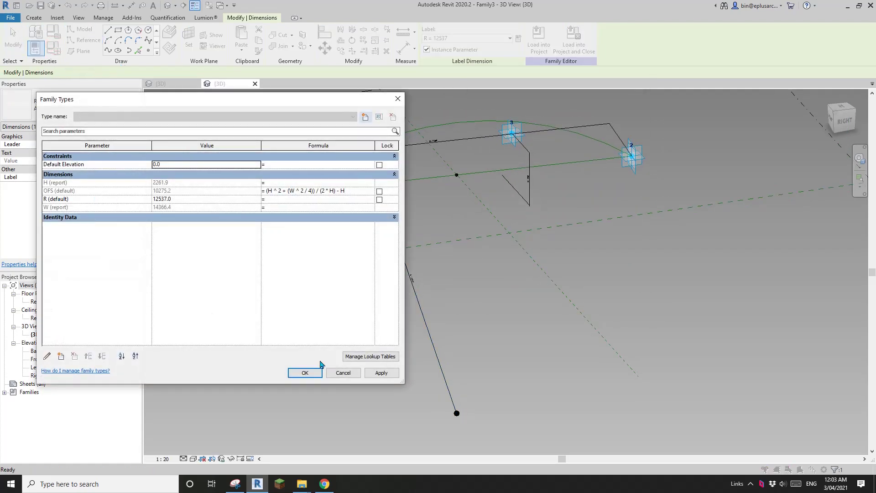
{"action": "left_click", "coordinate": [242, 487]}
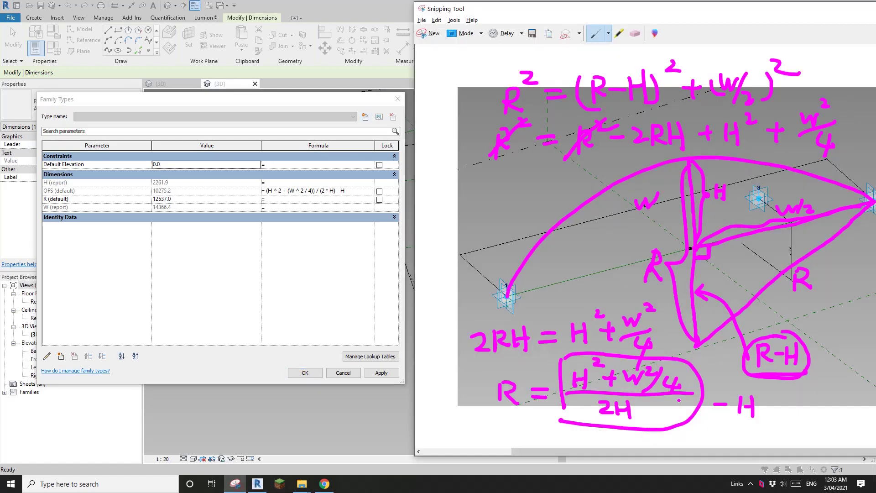
{"action": "scroll", "coordinate": [495, 382], "scroll_direction": "up", "scroll_amount": 1}
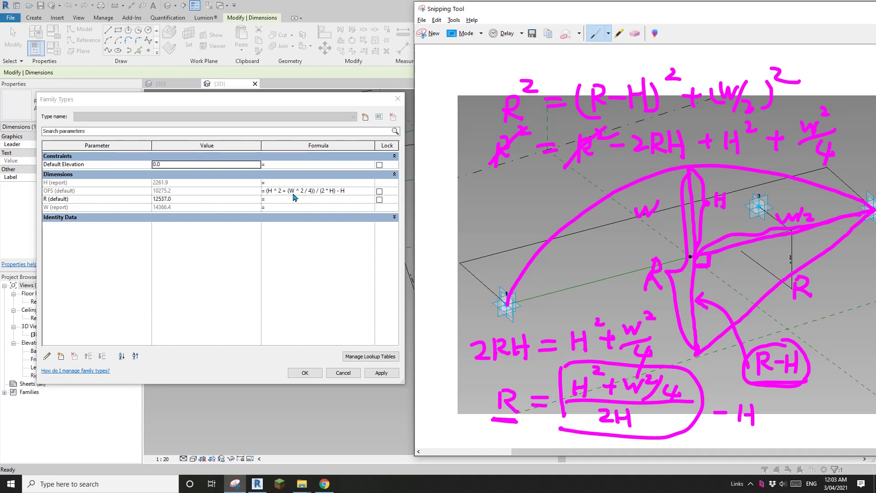
{"action": "left_click", "coordinate": [337, 192]}
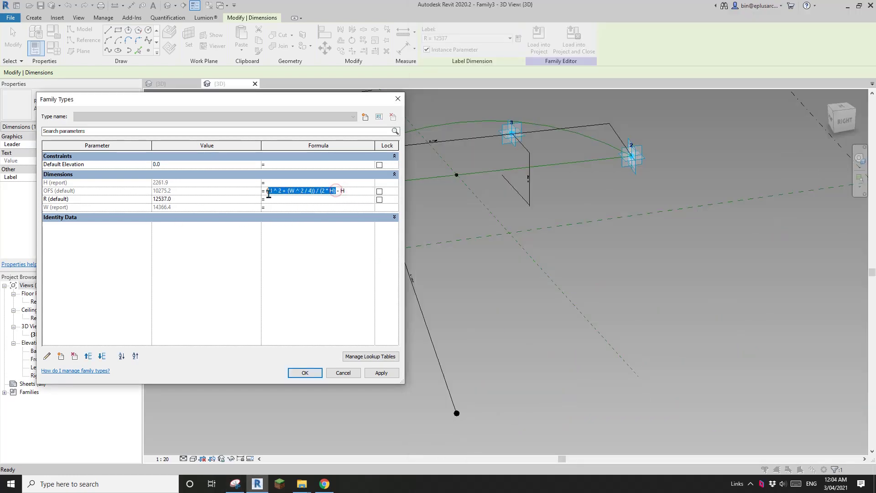
{"action": "left_click", "coordinate": [293, 200]}
{"action": "type", "text": "(H ^ 2 + (W ^ 2 / 4)) / (2 * H)"}
{"action": "left_click", "coordinate": [382, 373]}
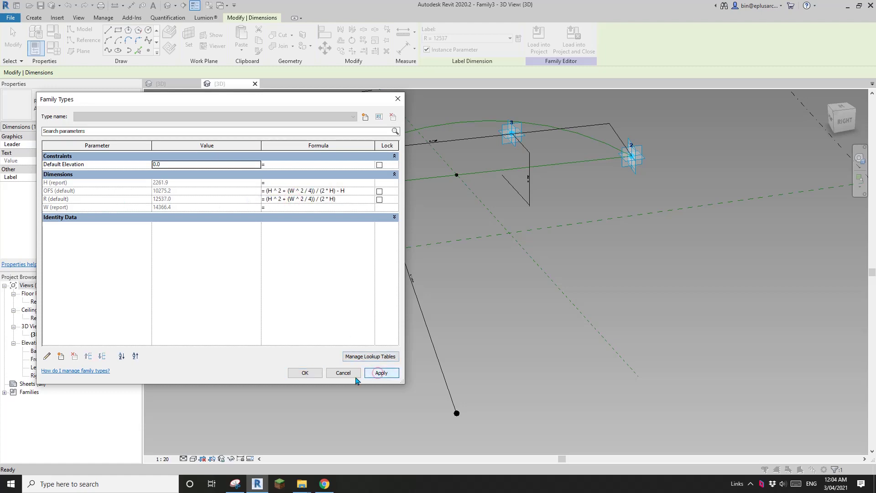
{"action": "left_click", "coordinate": [306, 372]}
Raise adaptive point 3 vertically to an arch height H of about 4205 to flex the reference arc
{"action": "scroll", "coordinate": [361, 347], "scroll_direction": "down", "scroll_amount": 2}
{"action": "middle_click_drag", "start_coordinate": [433, 304], "coordinate": [450, 323], "text": "shift"}
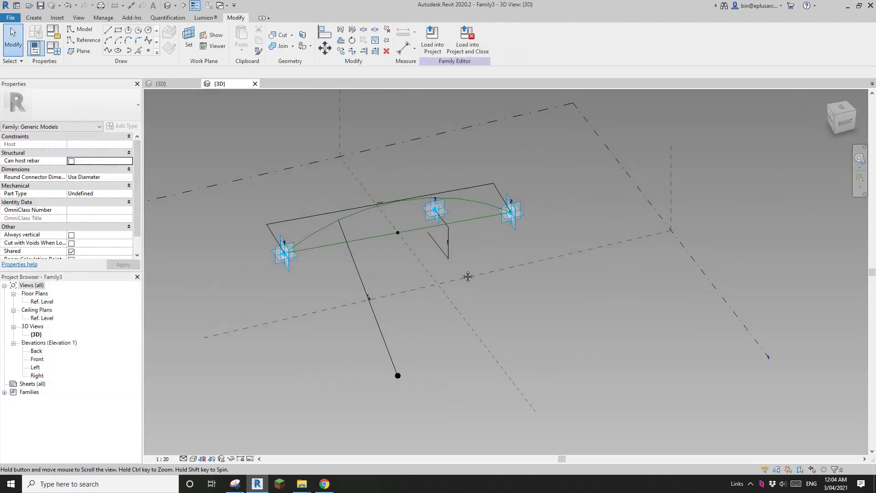
{"action": "left_click", "coordinate": [448, 218]}
{"action": "middle_click_drag", "start_coordinate": [448, 218], "coordinate": [439, 180], "text": "shift"}
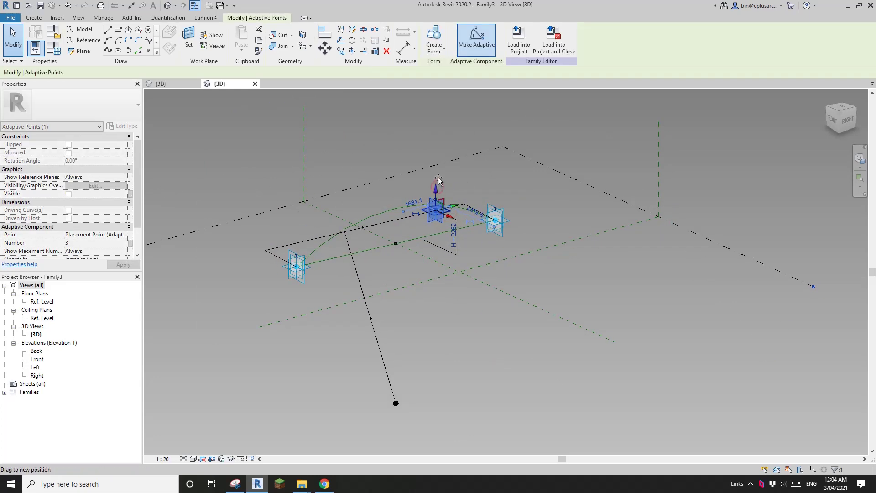
{"action": "left_click_drag", "start_coordinate": [438, 180], "coordinate": [457, 156]}
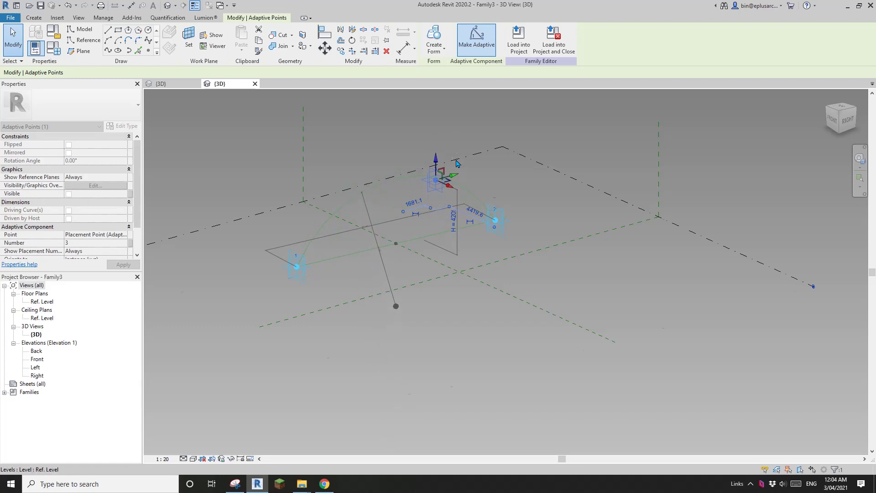
Move adaptive point 2 slightly toward point 1, to a span W of about 13930
{"action": "left_click", "coordinate": [506, 228]}
{"action": "middle_click_drag", "start_coordinate": [535, 247], "coordinate": [495, 262], "text": "shift"}
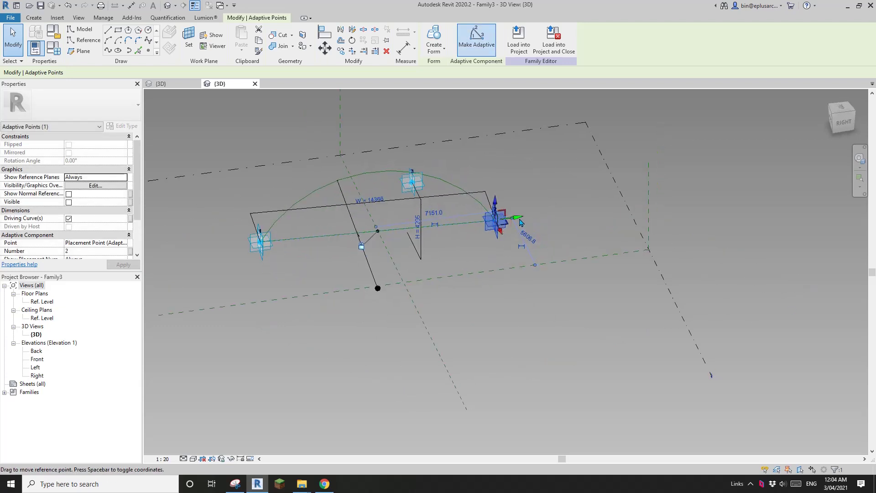
{"action": "mouse_move", "coordinate": [520, 222]}
{"action": "left_mouse_down"}
{"action": "mouse_move", "coordinate": [599, 222]}
{"action": "mouse_move", "coordinate": [501, 234]}
{"action": "mouse_move", "coordinate": [514, 230]}
{"action": "left_mouse_up"}
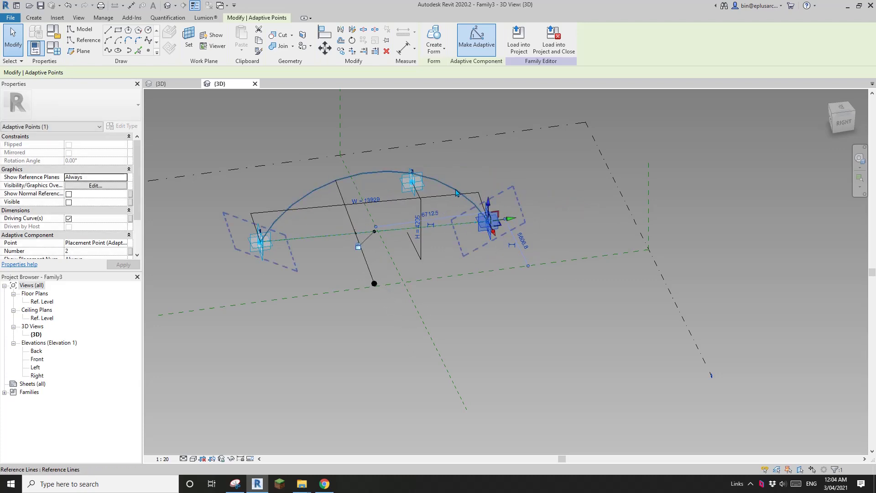
Lower adaptive point 3 vertically to an arch height H of about 1784
{"action": "left_click", "coordinate": [354, 185]}
{"action": "middle_click_drag", "start_coordinate": [368, 204], "coordinate": [419, 231]}
{"action": "scroll", "coordinate": [434, 250], "scroll_direction": "up", "scroll_amount": 2}
{"action": "left_click", "coordinate": [611, 279]}
{"action": "middle_click_drag", "start_coordinate": [579, 299], "coordinate": [524, 270], "text": "shift"}
{"action": "left_click", "coordinate": [488, 192]}
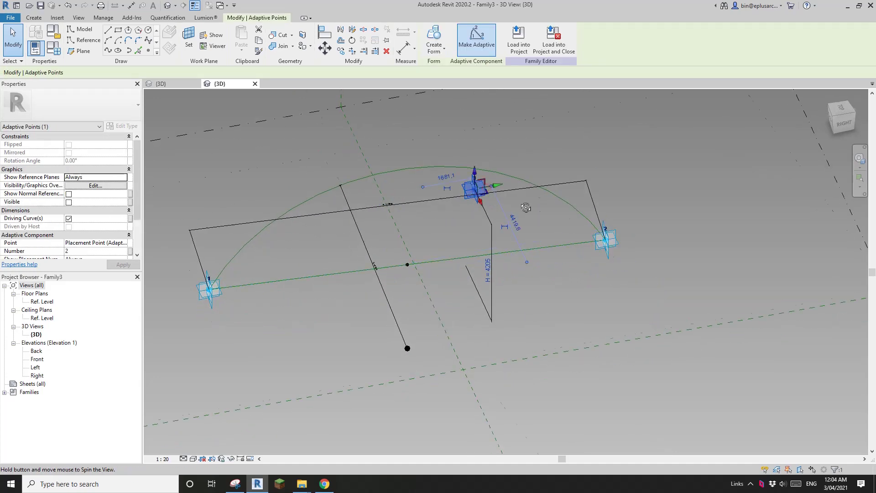
{"action": "middle_click_drag", "start_coordinate": [487, 192], "coordinate": [477, 204], "text": "shift"}
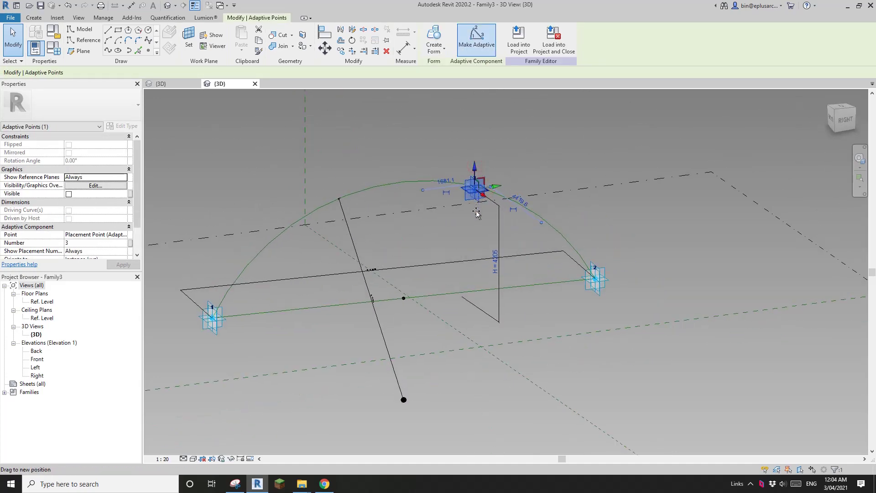
{"action": "left_click_drag", "start_coordinate": [476, 218], "coordinate": [476, 258]}
Move adaptive point 2 toward point 1 to shorten the arch span W to about 9043
{"action": "left_click", "coordinate": [610, 284]}
{"action": "middle_click_drag", "start_coordinate": [610, 284], "coordinate": [608, 279], "text": "shift"}
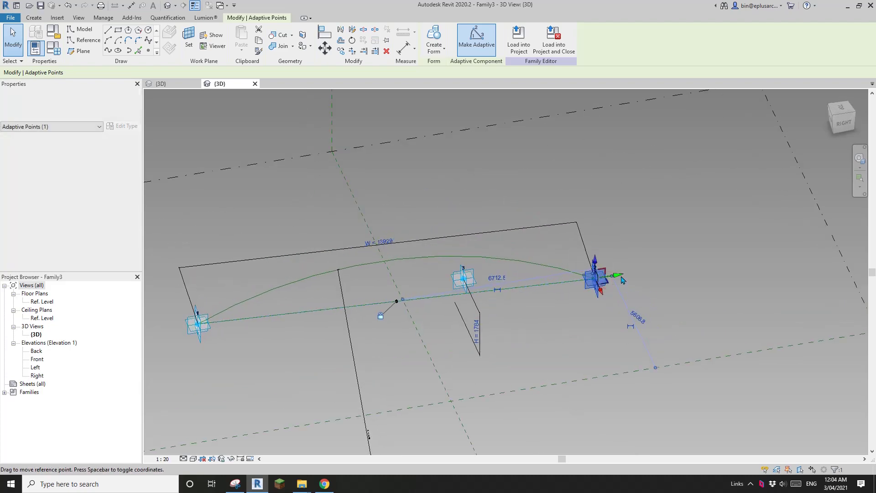
{"action": "left_click_drag", "start_coordinate": [527, 293], "coordinate": [483, 298]}
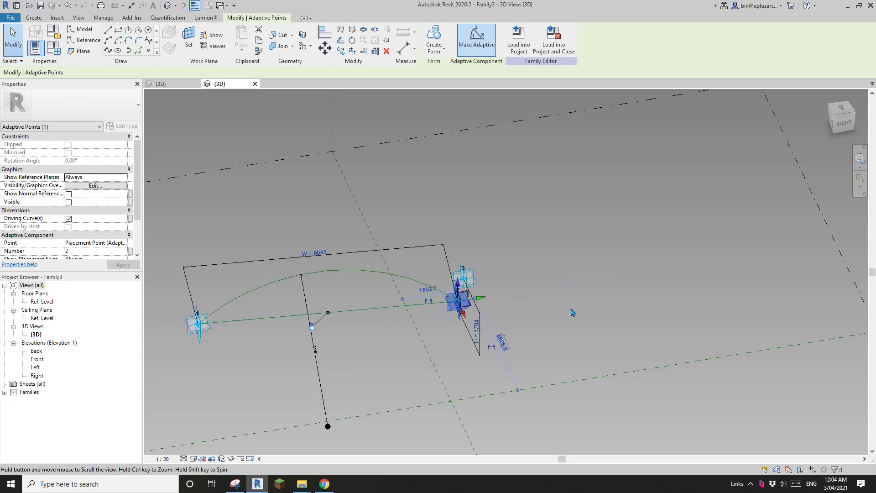
{"action": "middle_click_drag", "start_coordinate": [484, 298], "coordinate": [592, 267], "text": "shift"}
{"action": "left_click", "coordinate": [585, 267]}
Divide the reference arc between adaptive points 1 and 2 with Divide Path
{"action": "middle_click_drag", "start_coordinate": [456, 250], "coordinate": [482, 293], "text": "shift"}
{"action": "scroll", "coordinate": [455, 257], "scroll_direction": "up", "scroll_amount": 3}
{"action": "scroll", "coordinate": [482, 282], "scroll_direction": "up", "scroll_amount": 1}
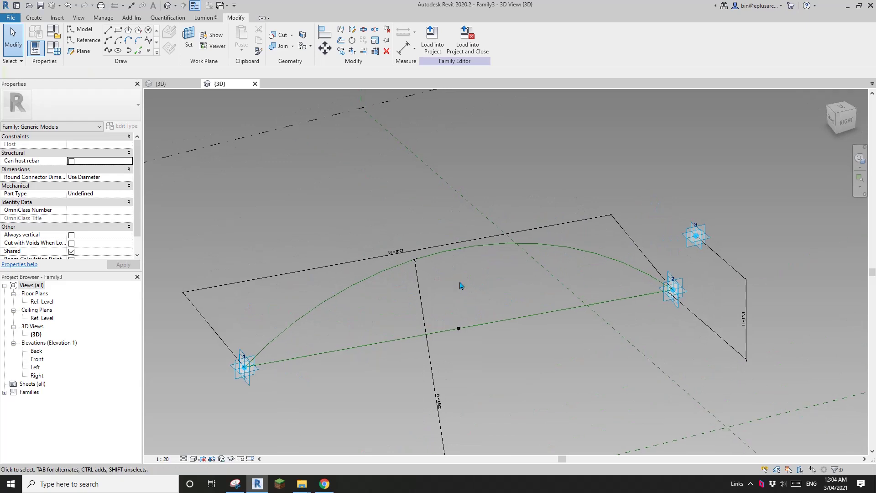
{"action": "left_click", "coordinate": [330, 294]}
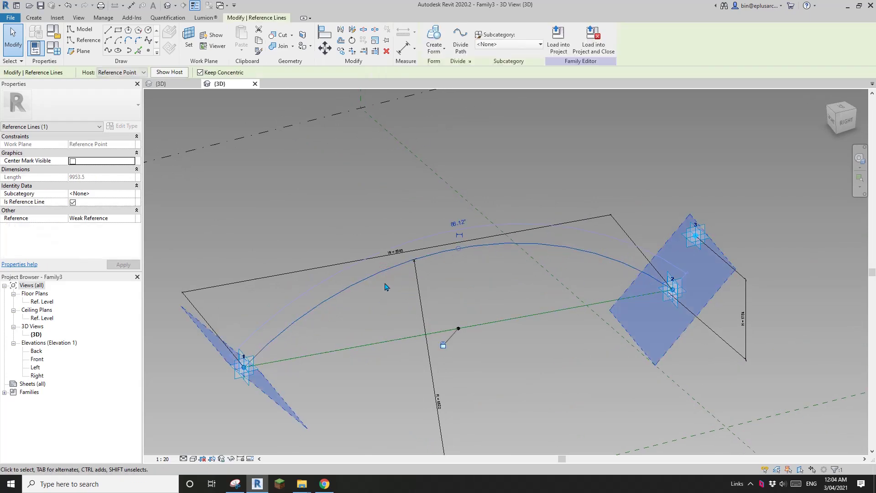
{"action": "left_click", "coordinate": [465, 39]}
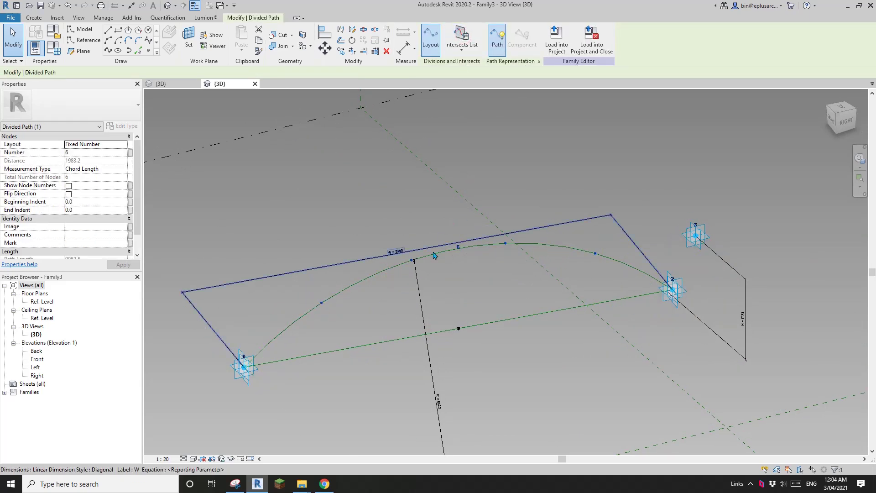
Set the divided path's layout to Fixed Distance with a distance of 1000, keeping the Chord Length measurement type
{"action": "scroll", "coordinate": [418, 248], "scroll_direction": "up", "scroll_amount": 1}
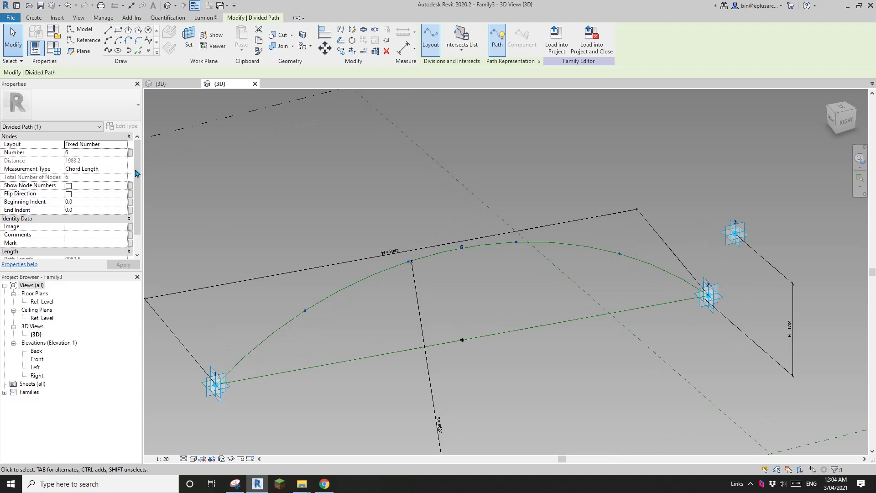
{"action": "middle_click_drag", "start_coordinate": [299, 228], "coordinate": [294, 240], "text": "shift"}
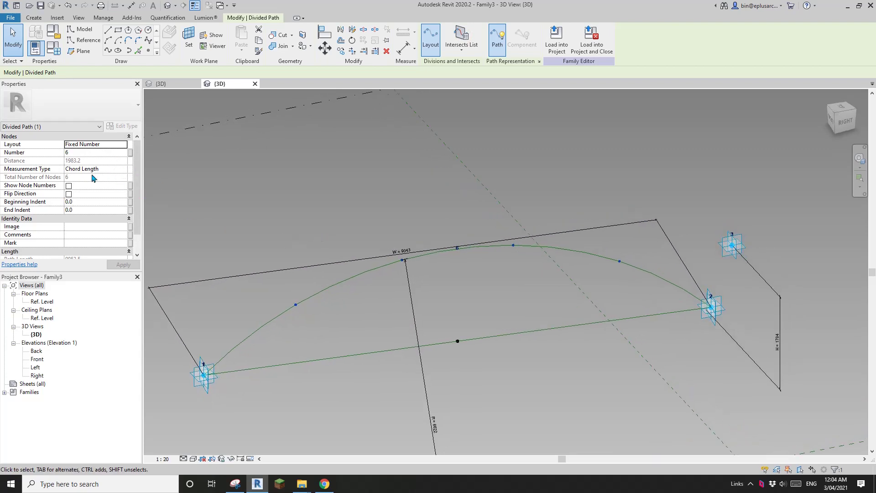
{"action": "middle_click_drag", "start_coordinate": [330, 209], "coordinate": [302, 197]}
{"action": "scroll", "coordinate": [291, 210], "scroll_direction": "up", "scroll_amount": 1}
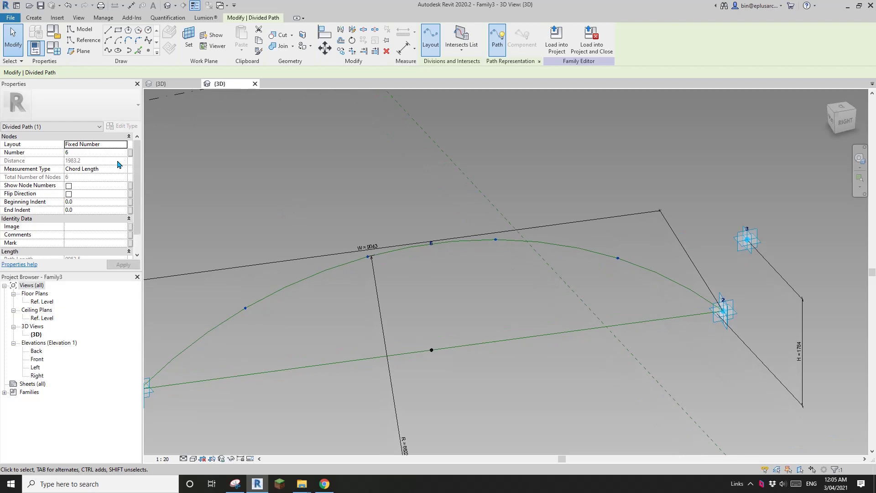
{"action": "left_click", "coordinate": [122, 146]}
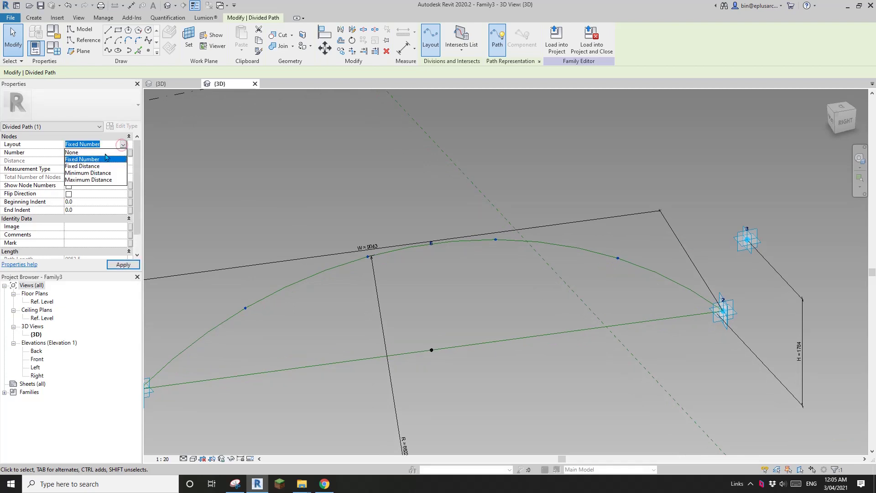
{"action": "left_click", "coordinate": [84, 166]}
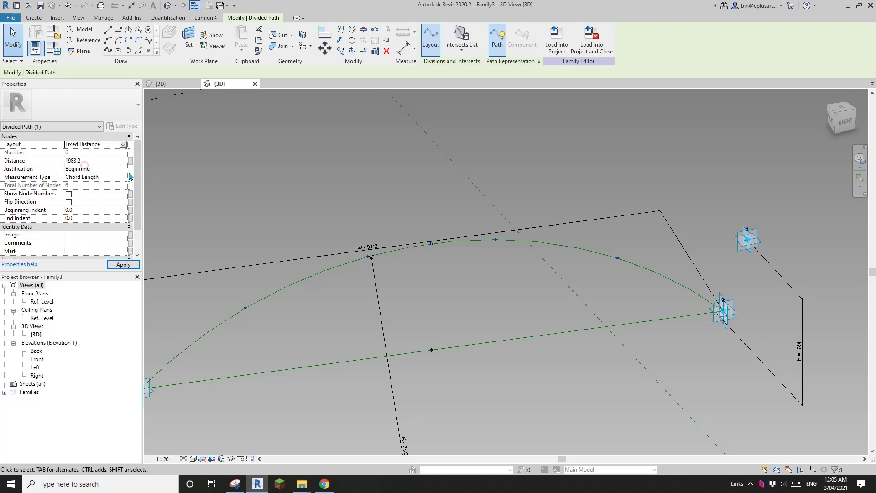
{"action": "left_click", "coordinate": [112, 177]}
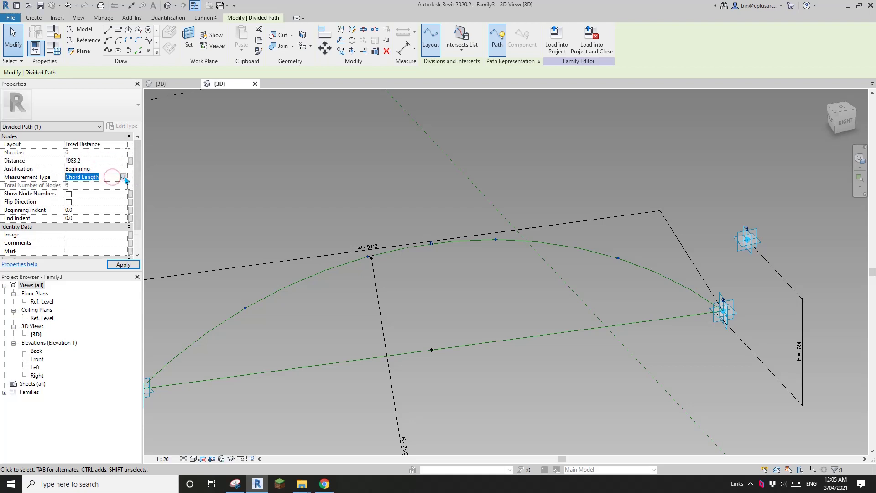
{"action": "left_click", "coordinate": [124, 177]}
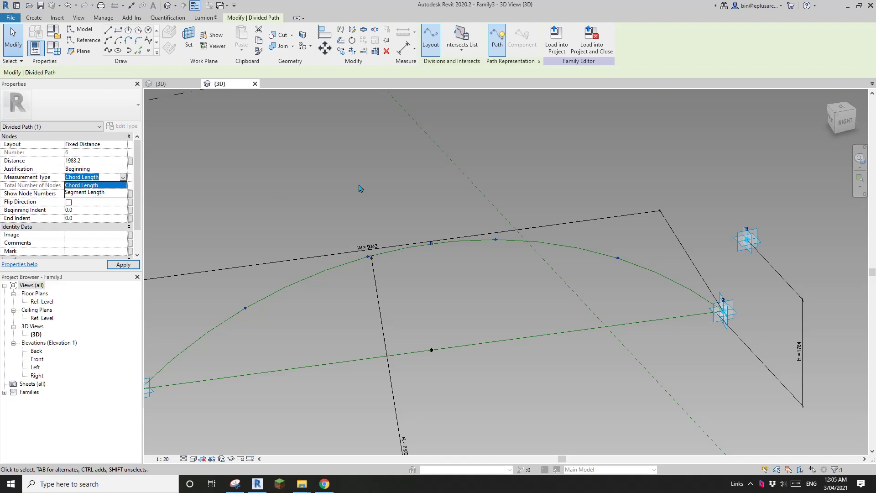
{"action": "middle_click_drag", "start_coordinate": [410, 225], "coordinate": [392, 229]}
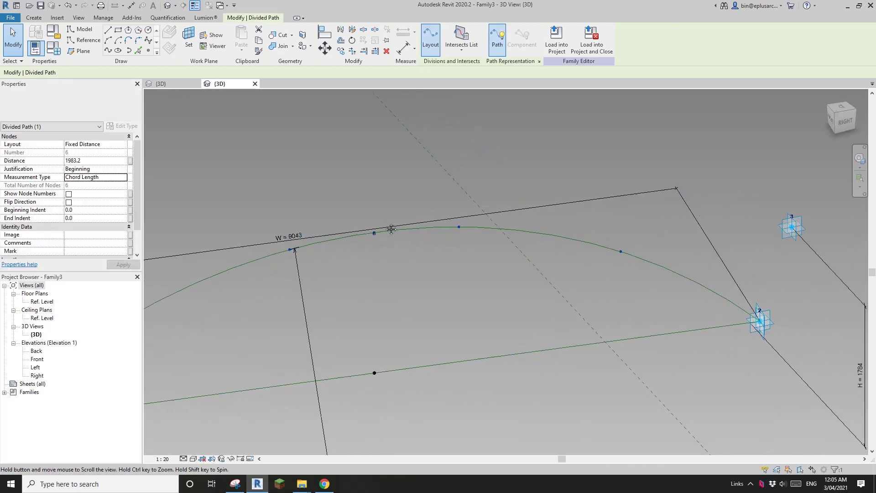
{"action": "left_click", "coordinate": [111, 161]}
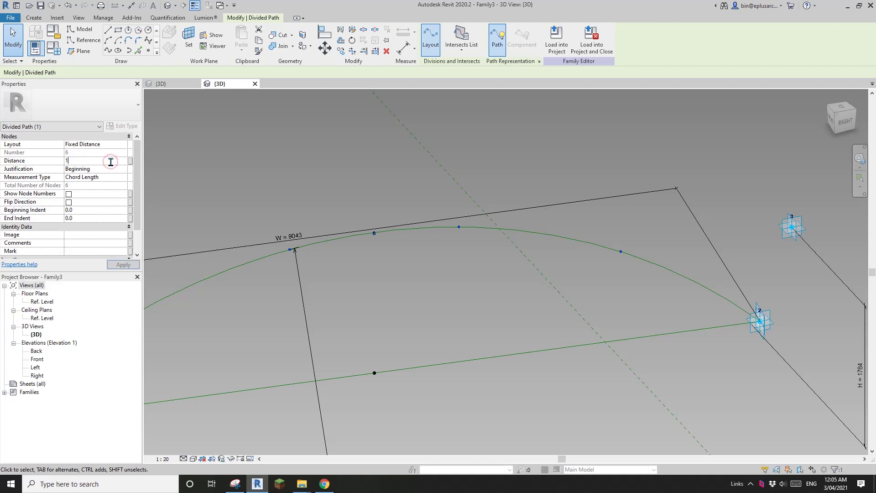
{"action": "key", "text": "Return"}
{"action": "middle_click_drag", "start_coordinate": [402, 185], "coordinate": [452, 190]}
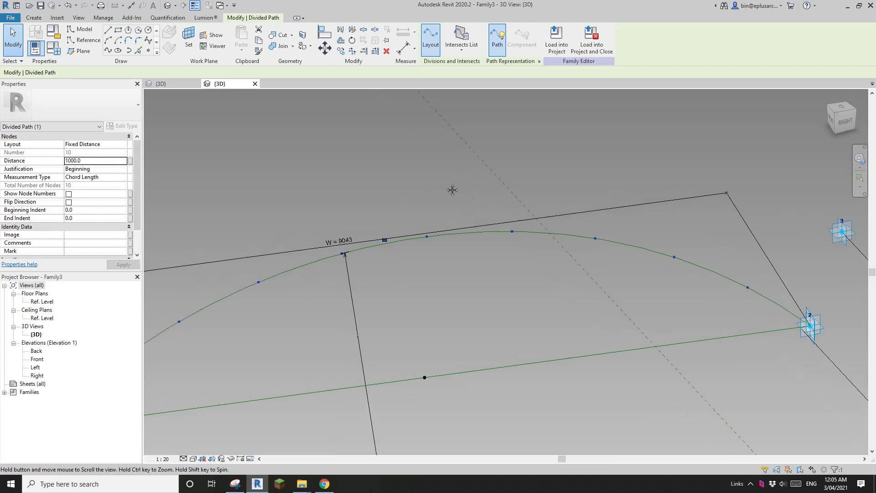
Draw a reference spline through two adjacent division nodes near the arc's crown, drawing on face, and check its length
{"action": "left_click", "coordinate": [86, 42]}
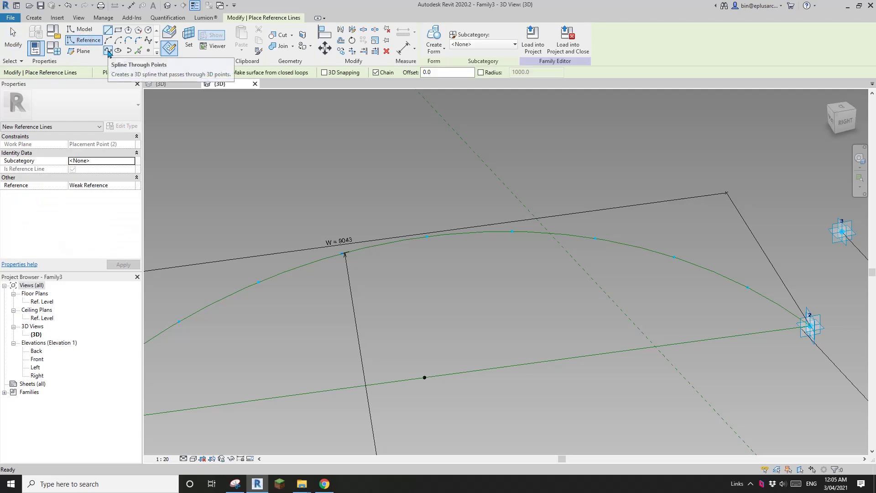
{"action": "left_click", "coordinate": [109, 51]}
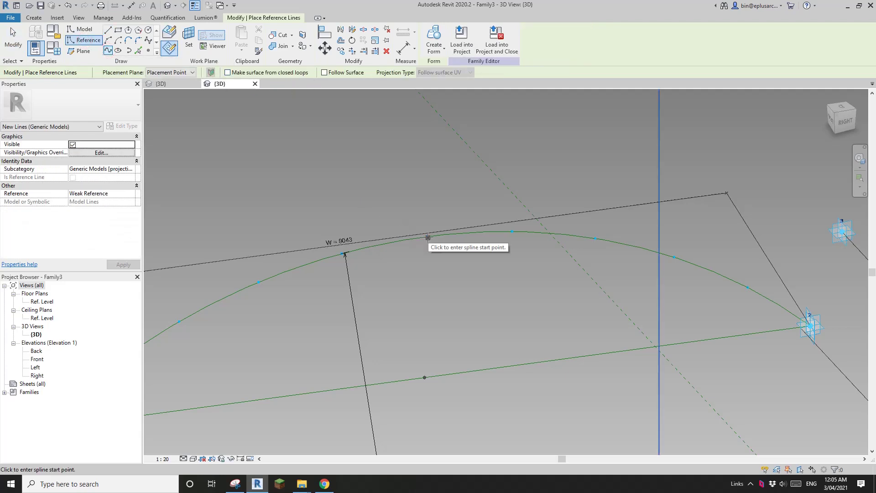
{"action": "left_click", "coordinate": [169, 37]}
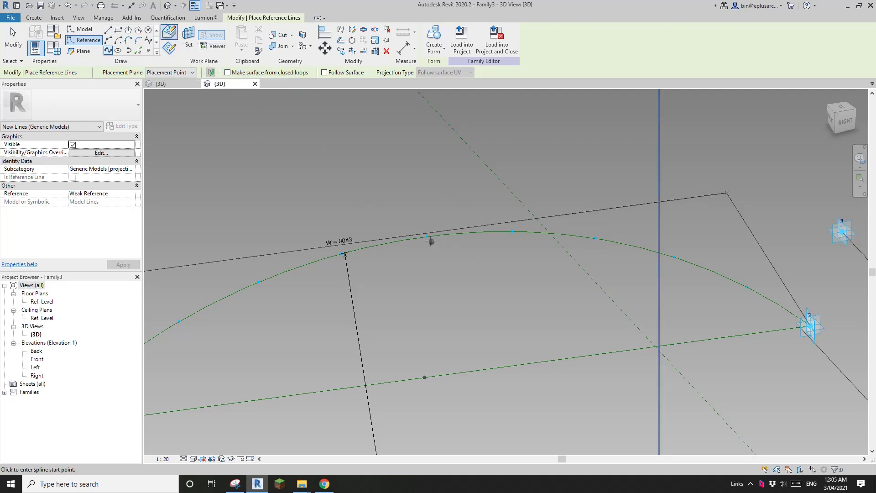
{"action": "left_click", "coordinate": [512, 231]}
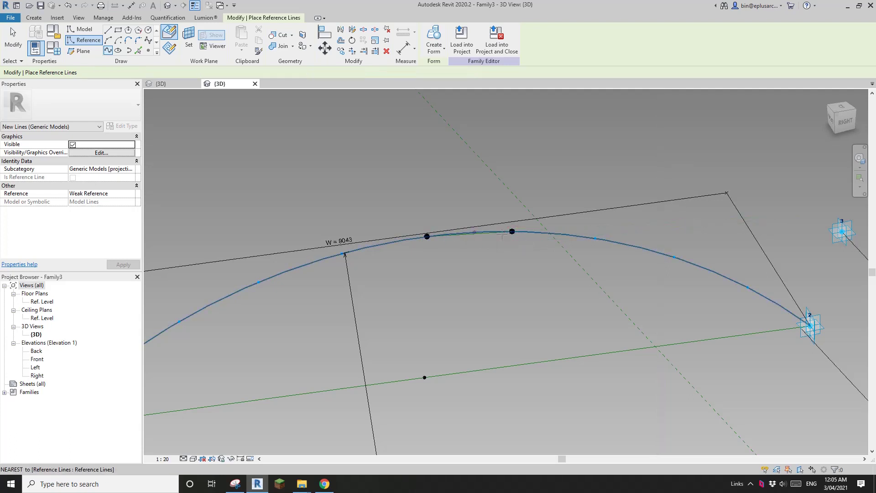
{"action": "key", "text": "Escape"}
{"action": "key", "text": "Escape"}
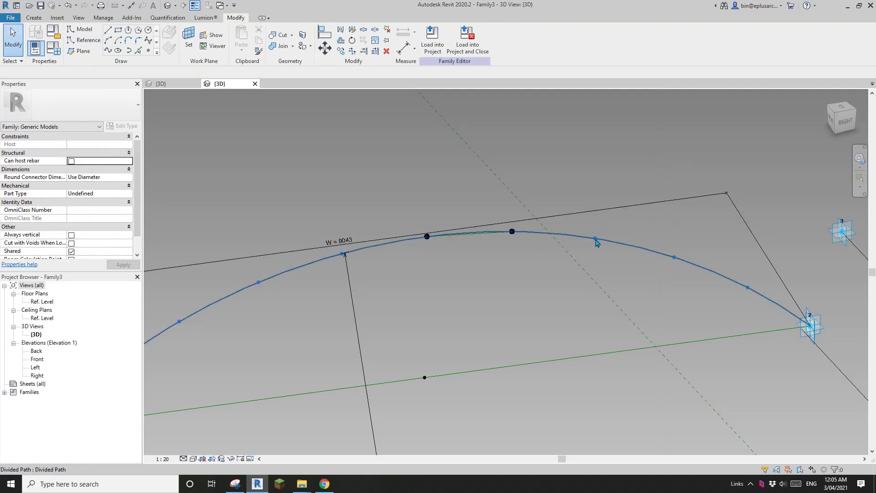
{"action": "scroll", "coordinate": [498, 247], "scroll_direction": "up", "scroll_amount": 1}
{"action": "left_click", "coordinate": [476, 235]}
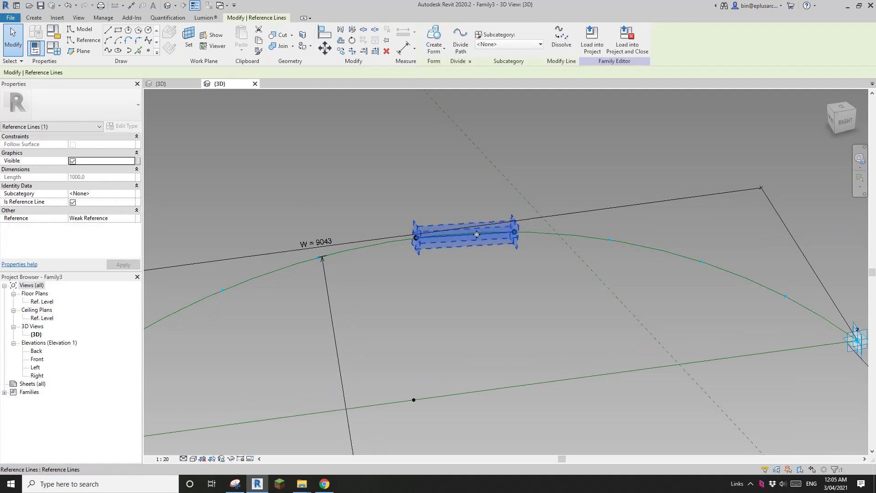
Set the divided path's measurement type to Segment Length
{"action": "left_click", "coordinate": [539, 234]}
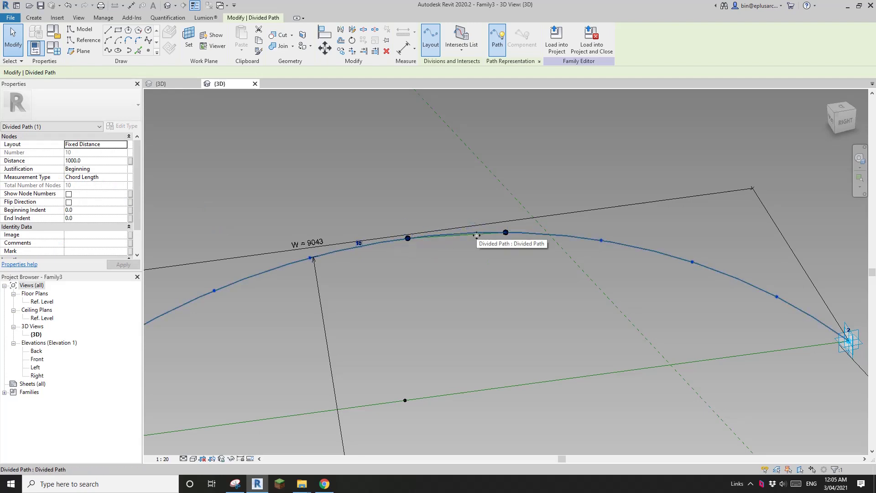
{"action": "left_click", "coordinate": [125, 178]}
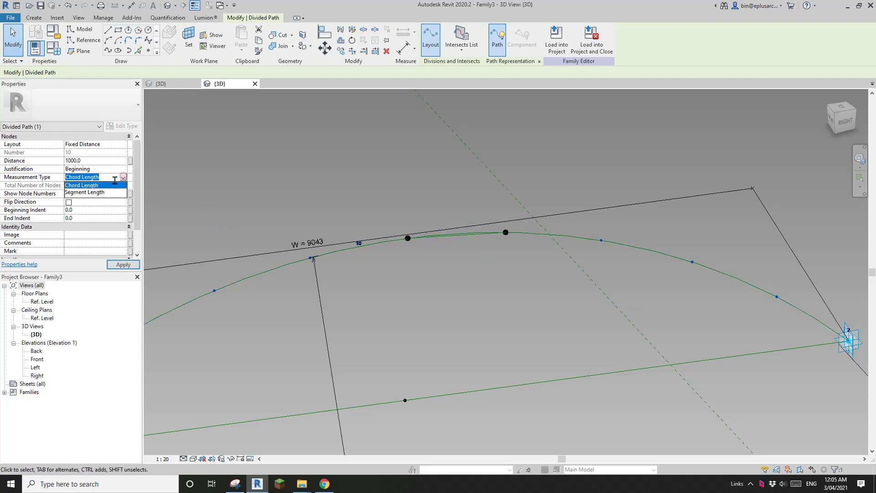
{"action": "left_click", "coordinate": [84, 192]}
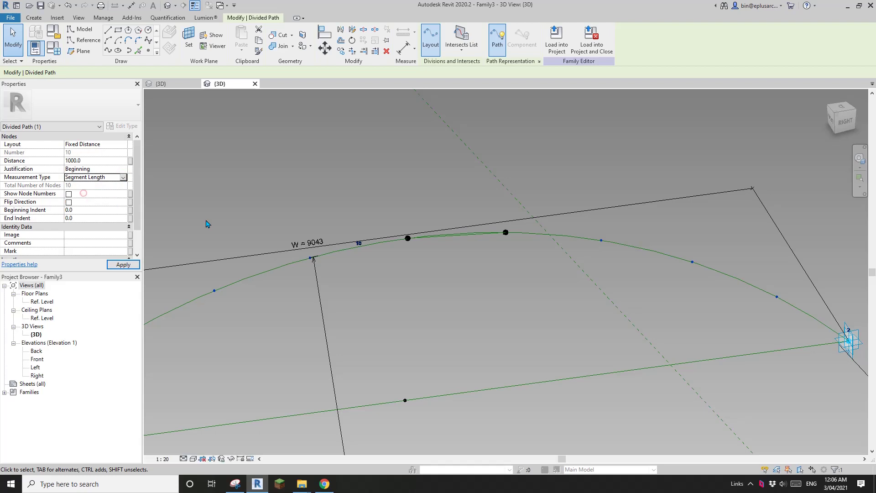
{"action": "key", "text": "Escape"}
Check the length of the reference spline between the two nodes under the new measurement type
{"action": "left_click", "coordinate": [458, 242]}
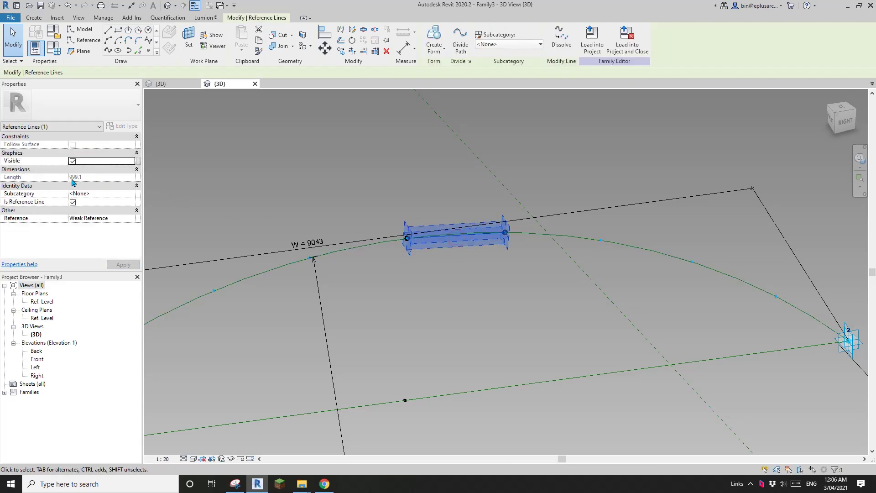
{"action": "scroll", "coordinate": [425, 223], "scroll_direction": "up", "scroll_amount": 2}
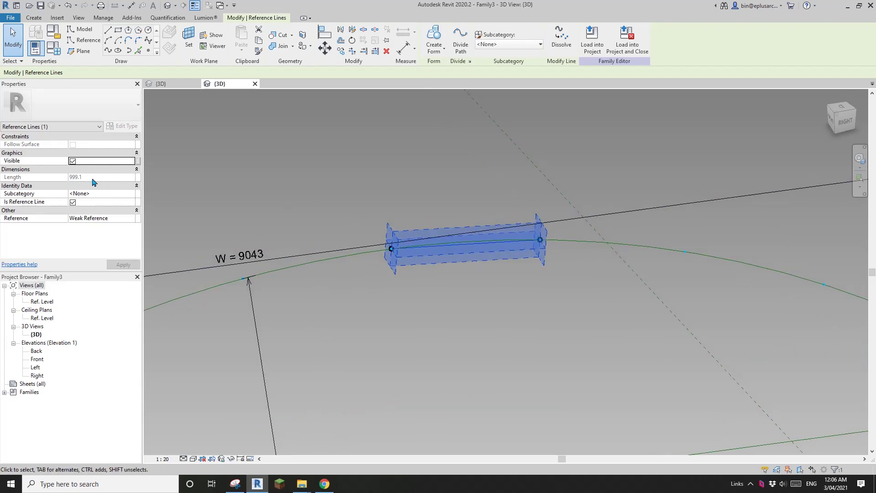
{"action": "key", "text": "Escape"}
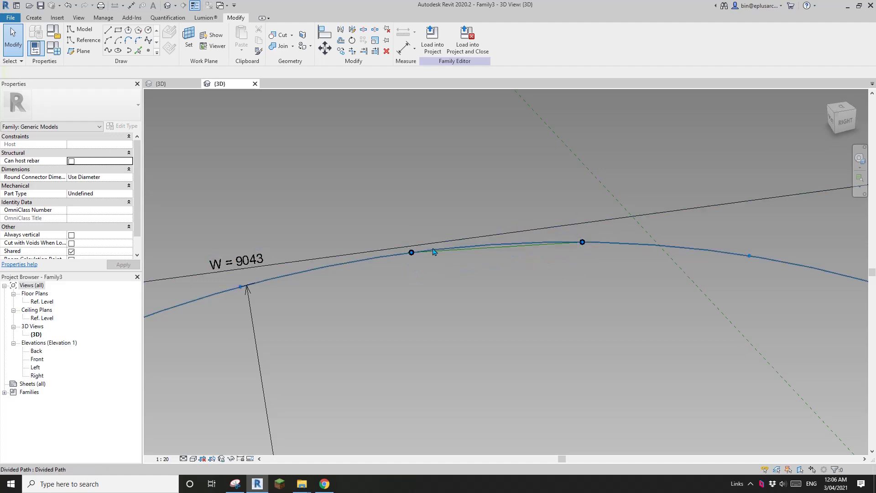
Delete the test reference spline and its points near the arc's crown
{"action": "left_click", "coordinate": [510, 251]}
{"action": "scroll", "coordinate": [507, 253], "scroll_direction": "down", "scroll_amount": 1}
{"action": "middle_click_drag", "start_coordinate": [505, 256], "coordinate": [439, 251]}
{"action": "key", "text": "Delete"}
Set the divided path's measurement type to Chord Length
{"action": "left_click", "coordinate": [532, 229]}
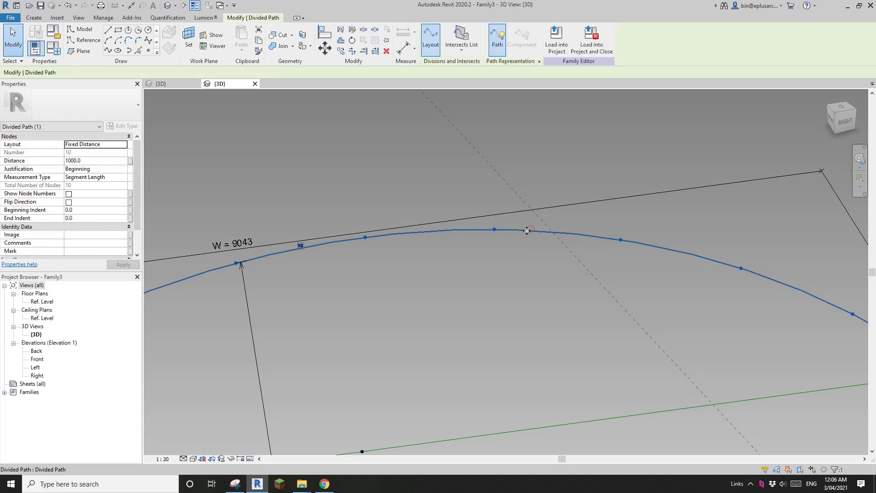
{"action": "left_click", "coordinate": [124, 177]}
{"action": "left_click", "coordinate": [125, 178]}
{"action": "left_click", "coordinate": [83, 186]}
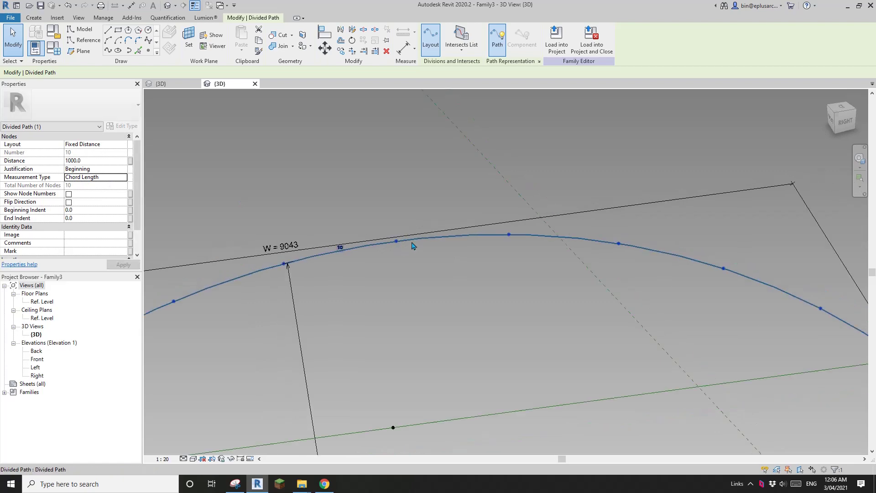
{"action": "middle_click_drag", "start_coordinate": [442, 256], "coordinate": [490, 261]}
{"action": "left_click", "coordinate": [490, 260]}
{"action": "scroll", "coordinate": [565, 260], "scroll_direction": "down", "scroll_amount": 4}
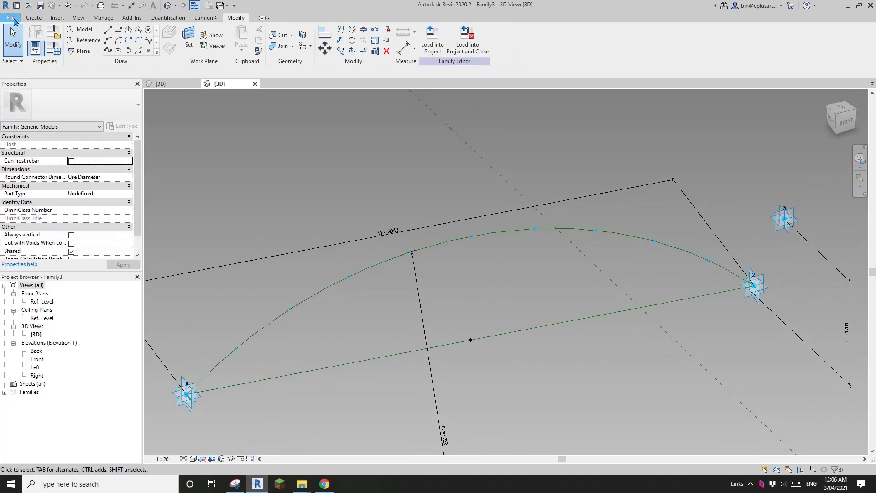
Create a new family from the Metric Generic Model Adaptive template
{"action": "left_click", "coordinate": [14, 21]}
{"action": "mouse_move", "coordinate": [58, 54]}
{"action": "left_click", "coordinate": [119, 88]}
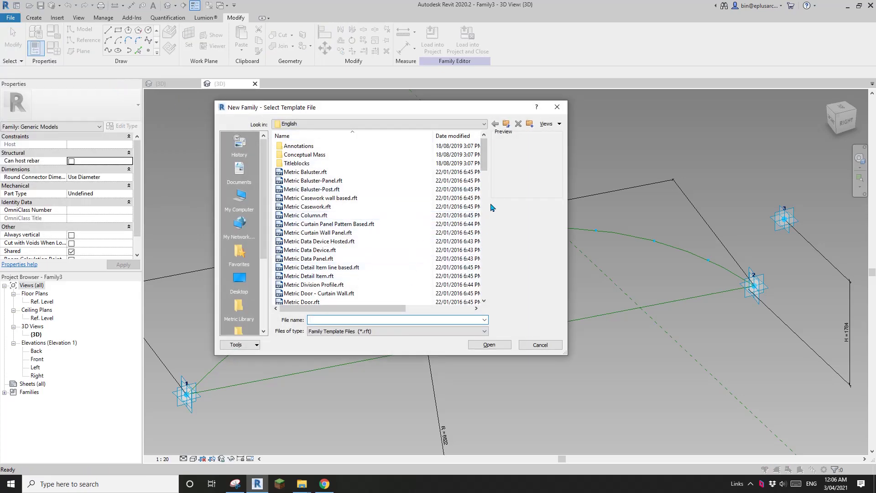
{"action": "scroll", "coordinate": [365, 208], "scroll_direction": "down", "scroll_amount": 6}
{"action": "left_click", "coordinate": [343, 269]}
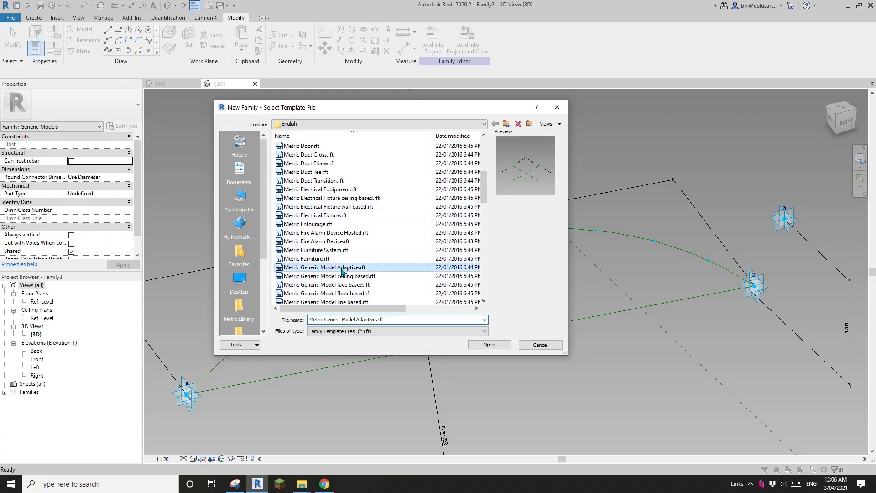
{"action": "left_click", "coordinate": [489, 345]}
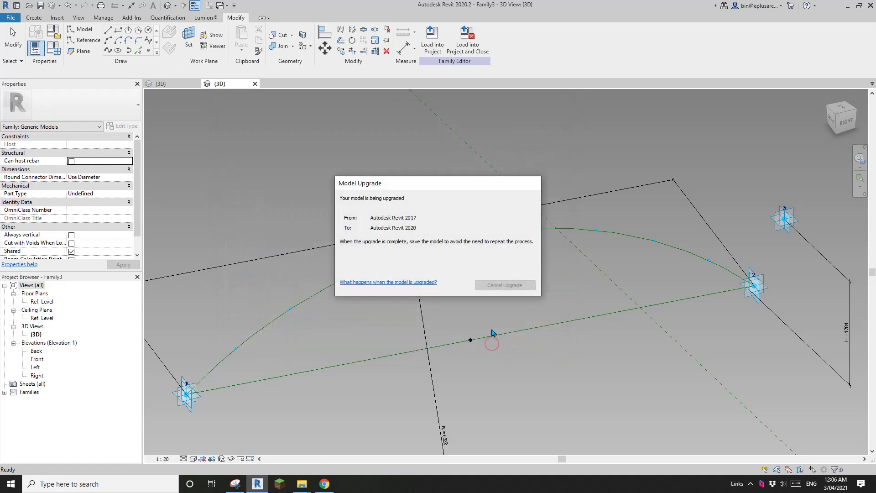
Place a reference point on the reference level and make it adaptive
{"action": "left_click", "coordinate": [149, 51]}
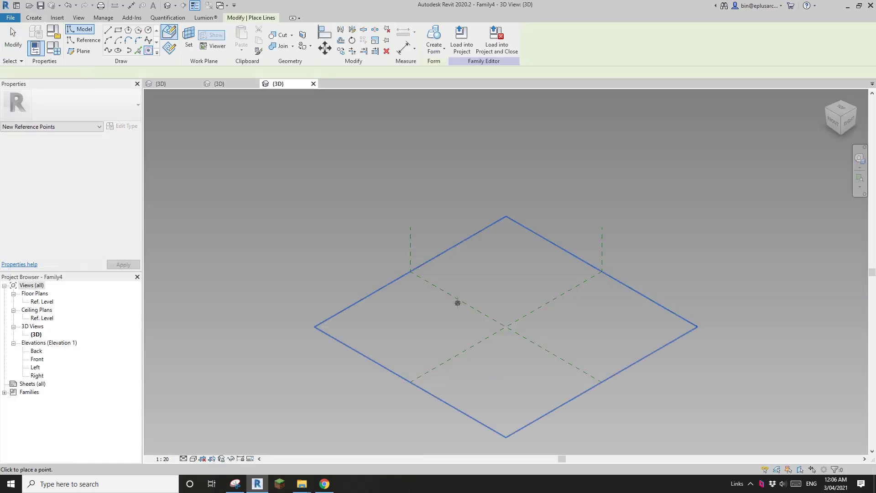
{"action": "left_click", "coordinate": [491, 283]}
{"action": "key", "text": "Escape"}
{"action": "key", "text": "Escape"}
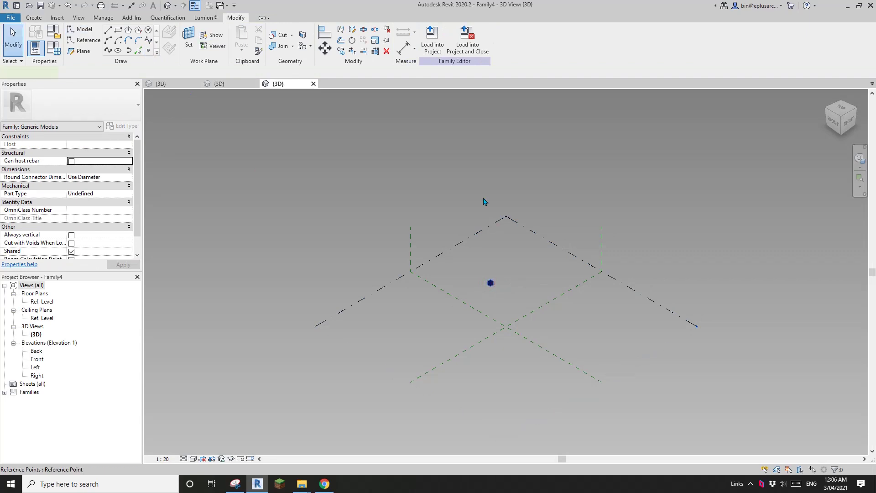
{"action": "left_click", "coordinate": [491, 283]}
{"action": "left_click", "coordinate": [477, 39]}
{"action": "scroll", "coordinate": [457, 297], "scroll_direction": "up", "scroll_amount": 3}
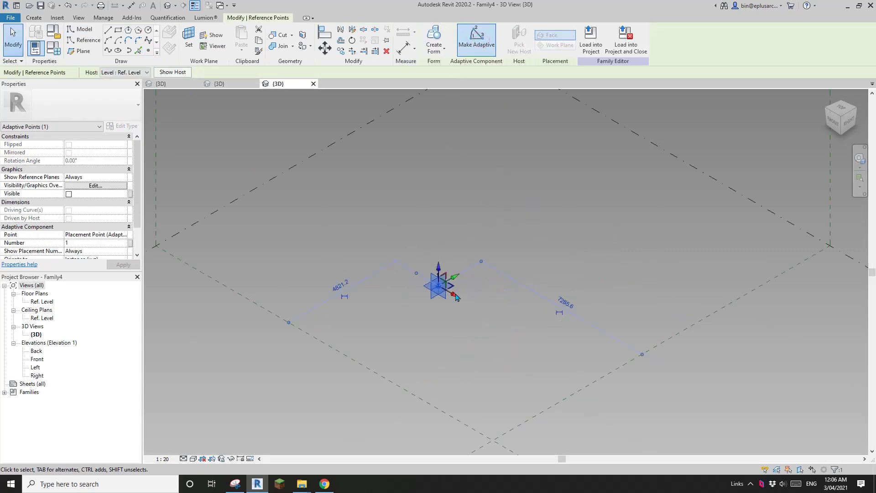
{"action": "key", "text": "Escape"}
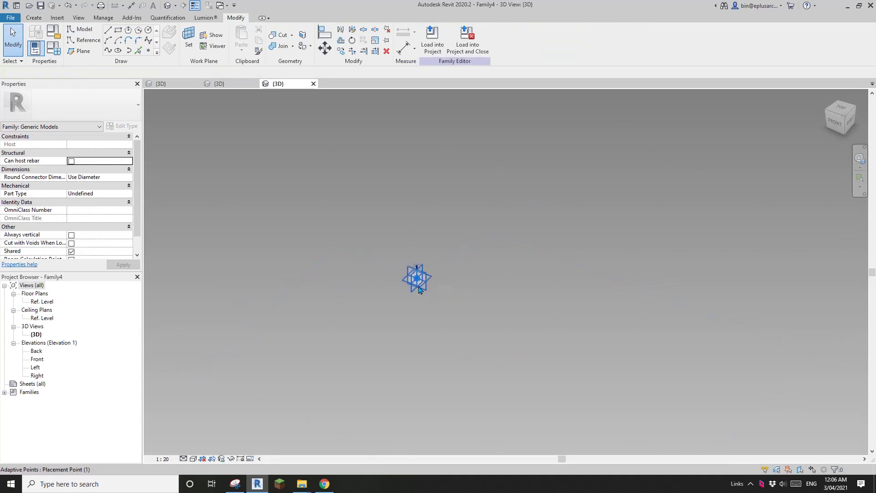
Draw a reference rectangle about 240 by 120 mm on the adaptive point's vertical plane, with one corner at the point
{"action": "left_click", "coordinate": [85, 44]}
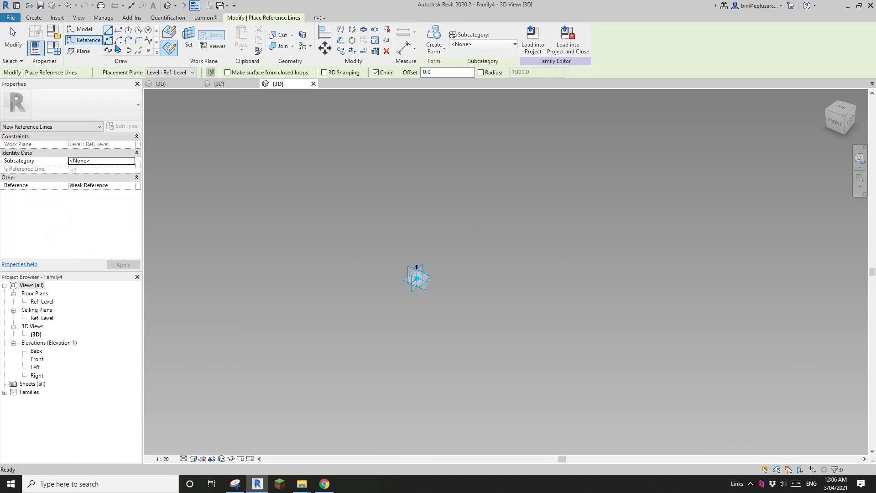
{"action": "left_click", "coordinate": [119, 31]}
{"action": "left_click", "coordinate": [169, 50]}
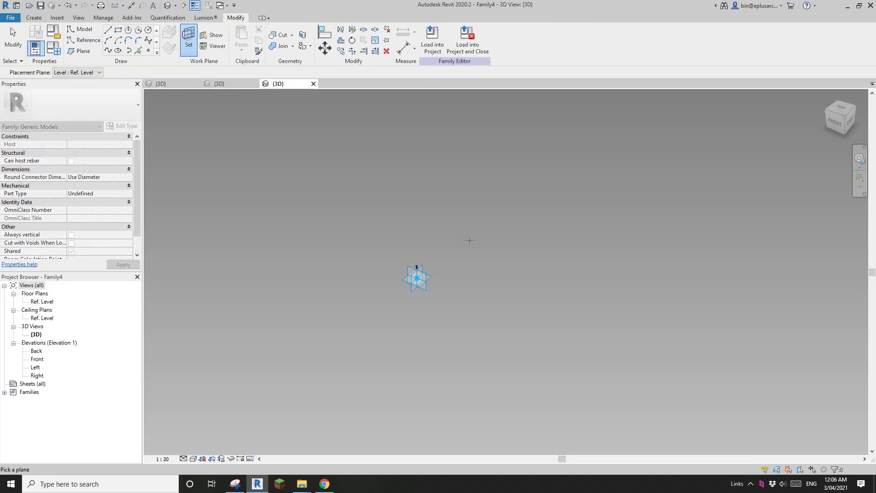
{"action": "left_click", "coordinate": [420, 287]}
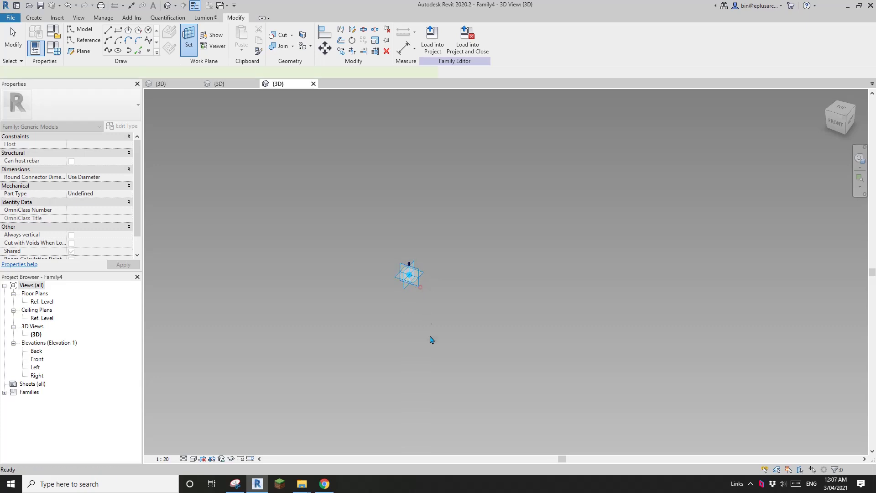
{"action": "left_click", "coordinate": [410, 274]}
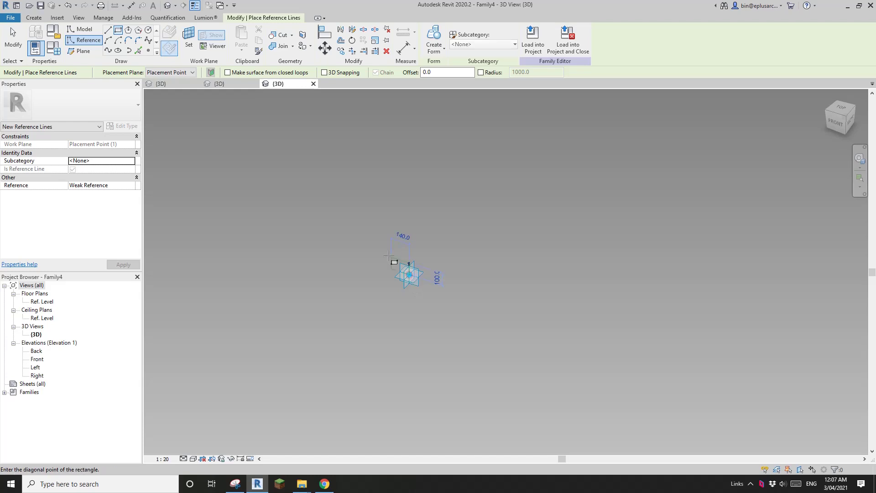
{"action": "left_click", "coordinate": [380, 250]}
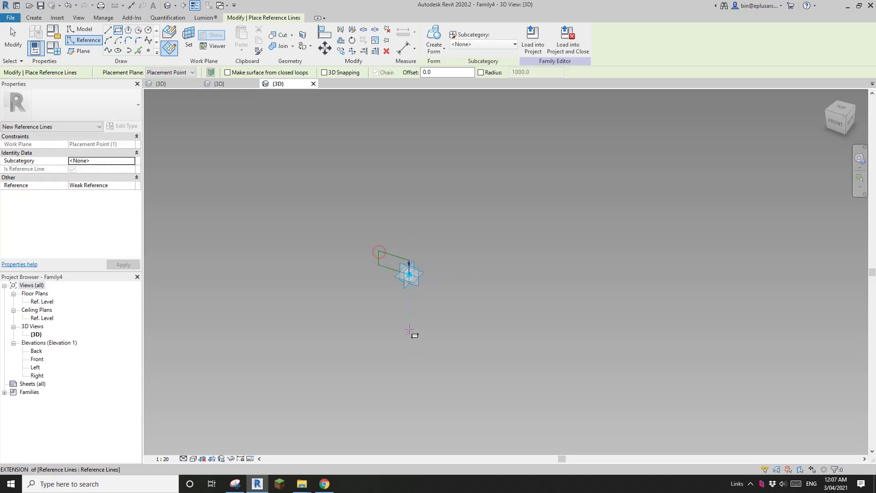
{"action": "key", "text": "Escape"}
{"action": "key", "text": "Escape"}
{"action": "scroll", "coordinate": [406, 261], "scroll_direction": "up", "scroll_amount": 3}
{"action": "scroll", "coordinate": [407, 261], "scroll_direction": "up", "scroll_amount": 2}
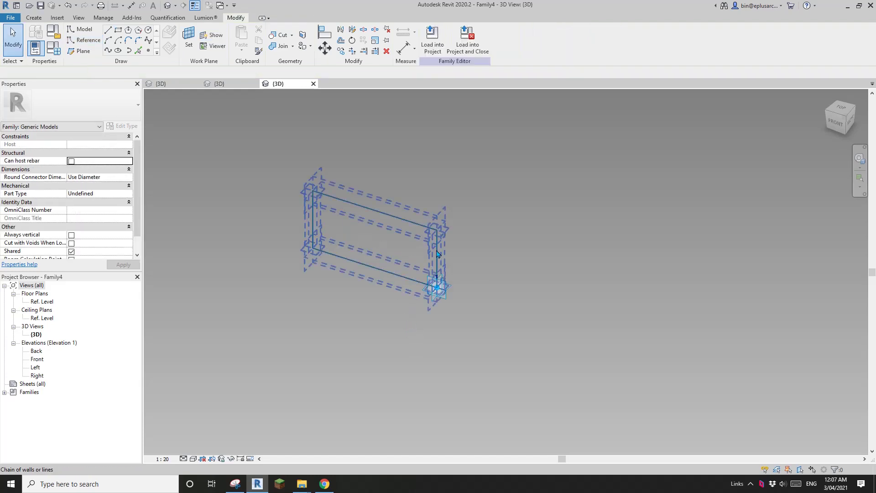
Set the reference rectangle's height to 100 mm
{"action": "key", "text": "Tab"}
{"action": "middle_click_drag", "start_coordinate": [438, 258], "coordinate": [444, 264]}
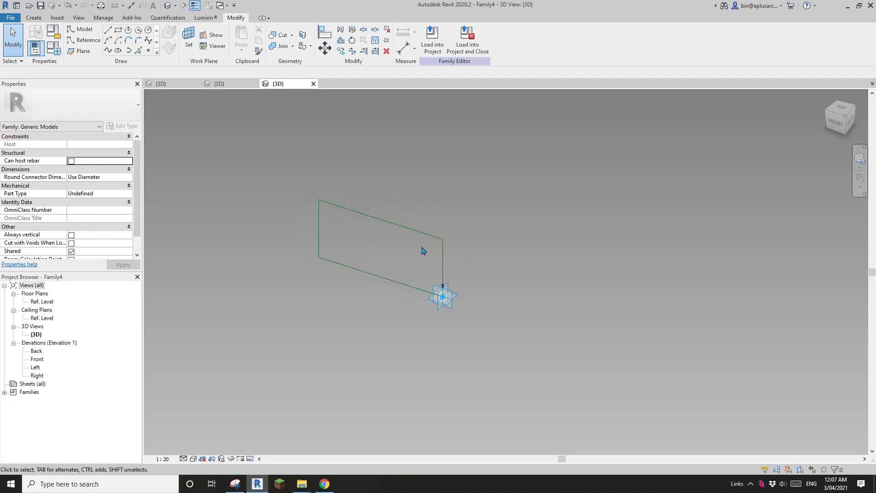
{"action": "key", "text": "Tab"}
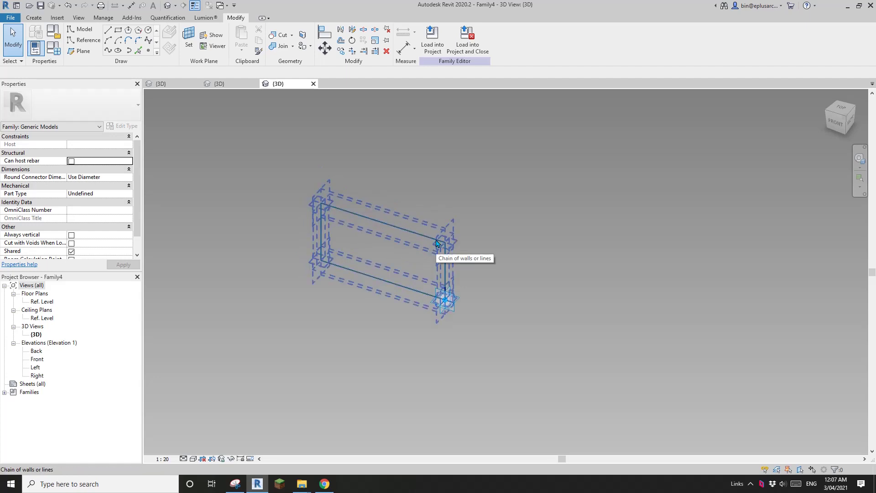
{"action": "left_click", "coordinate": [433, 238]}
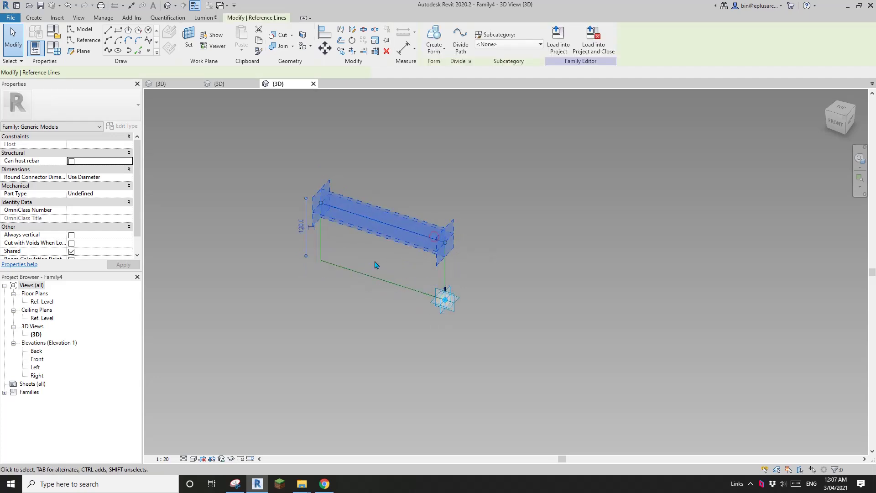
{"action": "left_click", "coordinate": [301, 227]}
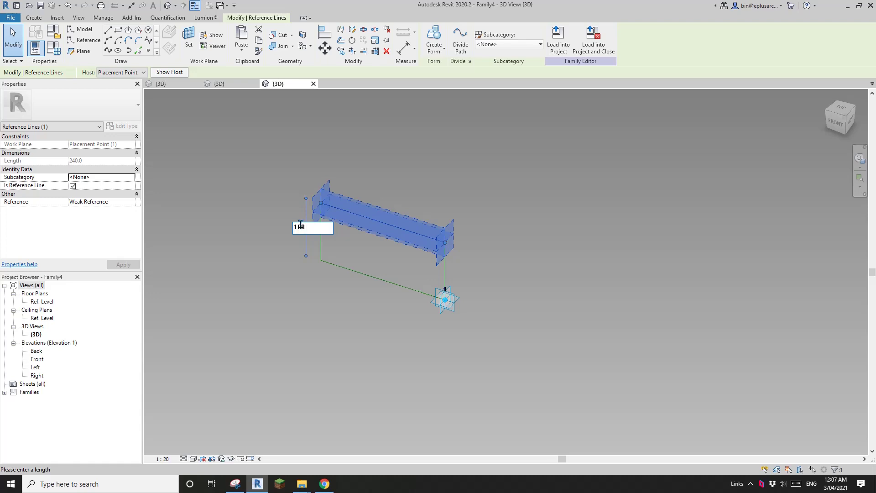
{"action": "type", "text": "100"}
{"action": "key", "text": "Return"}
{"action": "key", "text": "Escape"}
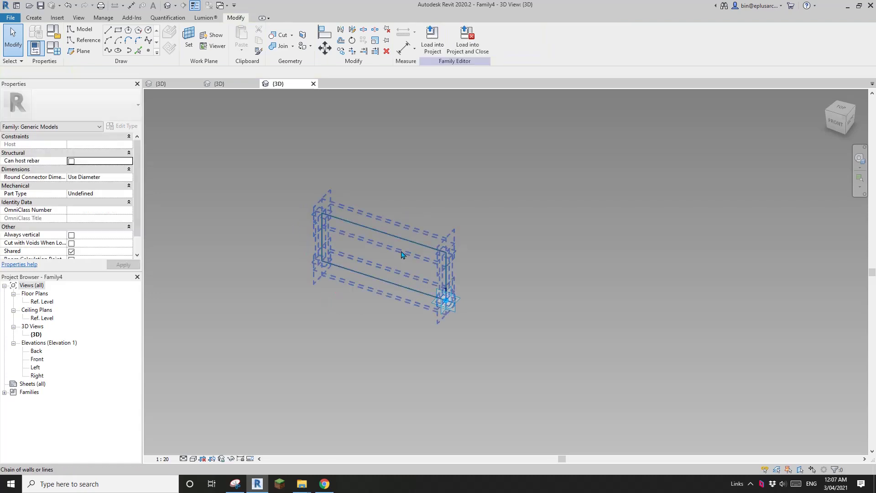
Try 200 mm for the reference rectangle's length and restore it to 240 mm
{"action": "left_click_drag", "start_coordinate": [303, 186], "coordinate": [353, 286]}
{"action": "left_click", "coordinate": [379, 286]}
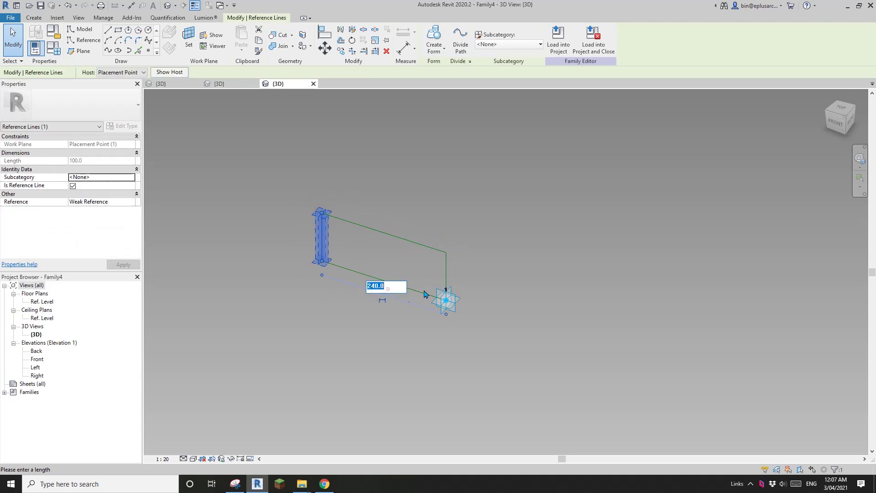
{"action": "type", "text": "200"}
{"action": "key", "text": "Return"}
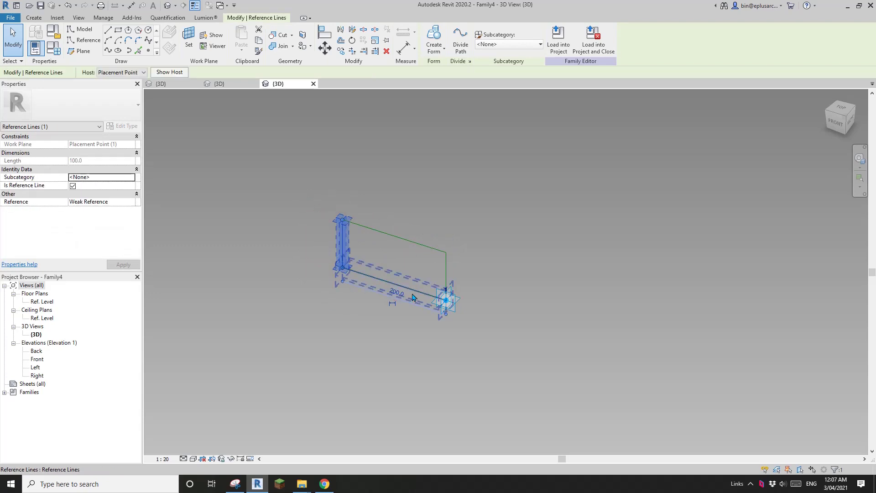
{"action": "left_click", "coordinate": [398, 292]}
{"action": "type", "text": "240"}
{"action": "key", "text": "Return"}
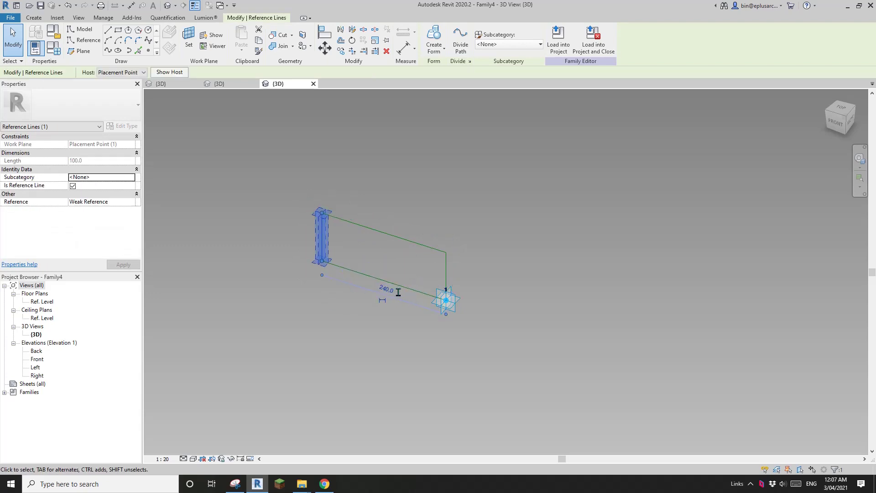
{"action": "key", "text": "Escape"}
Move the whole reference rectangle down from its short side's midpoint to the adaptive point, centring that side on the point
{"action": "key", "text": "Tab"}
{"action": "left_click", "coordinate": [418, 292]}
{"action": "key", "text": "m"}
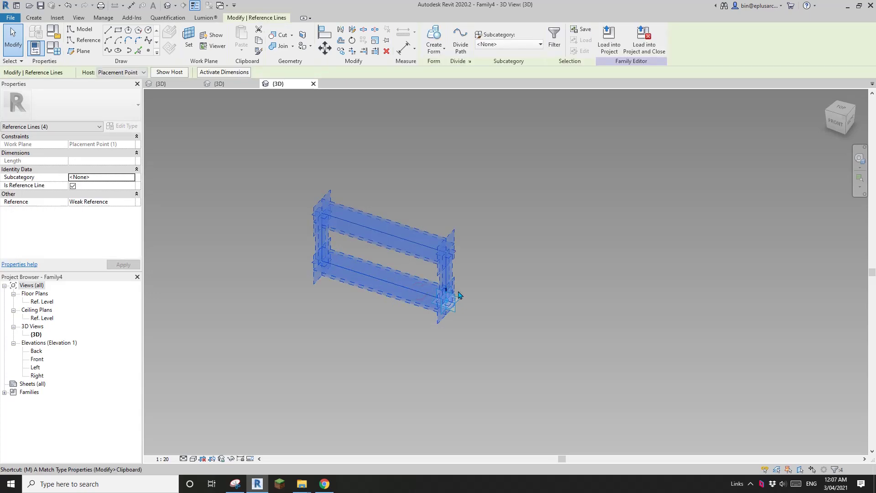
{"action": "key", "text": "v"}
{"action": "left_click", "coordinate": [447, 276]}
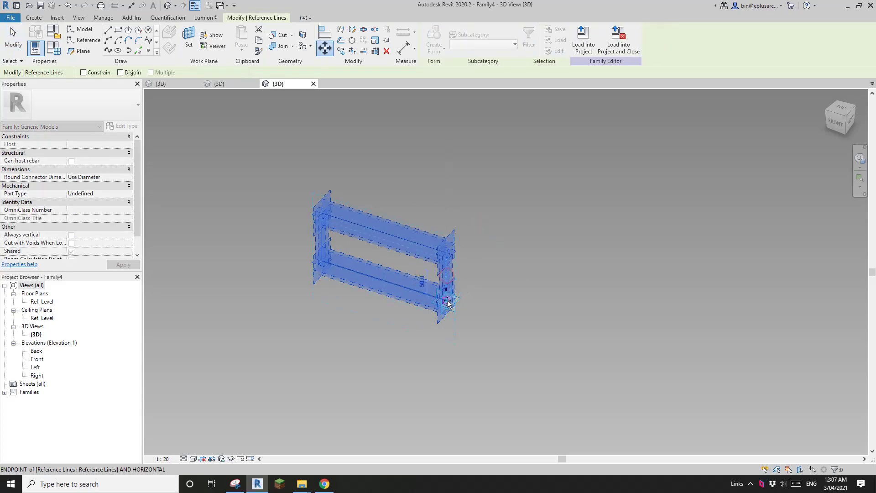
{"action": "left_click", "coordinate": [448, 303]}
{"action": "key", "text": "Escape"}
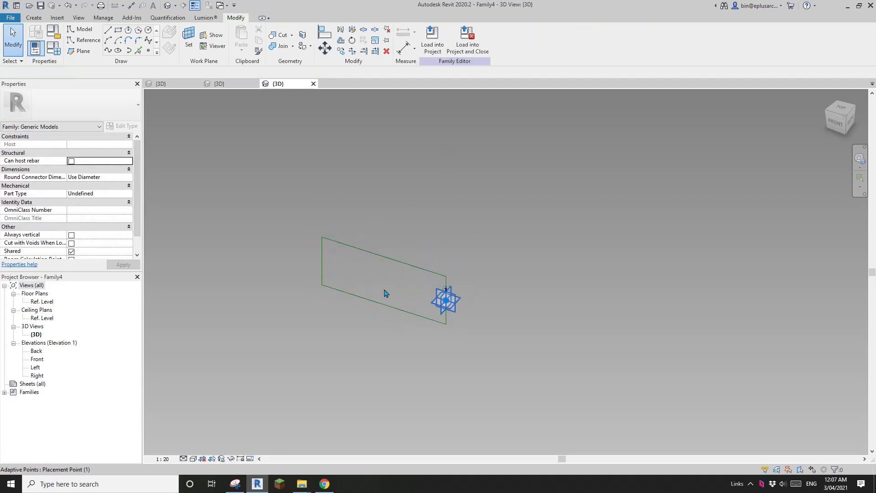
Create a solid form from the reference rectangle with a positive offset of 10 mm
{"action": "left_click", "coordinate": [370, 306]}
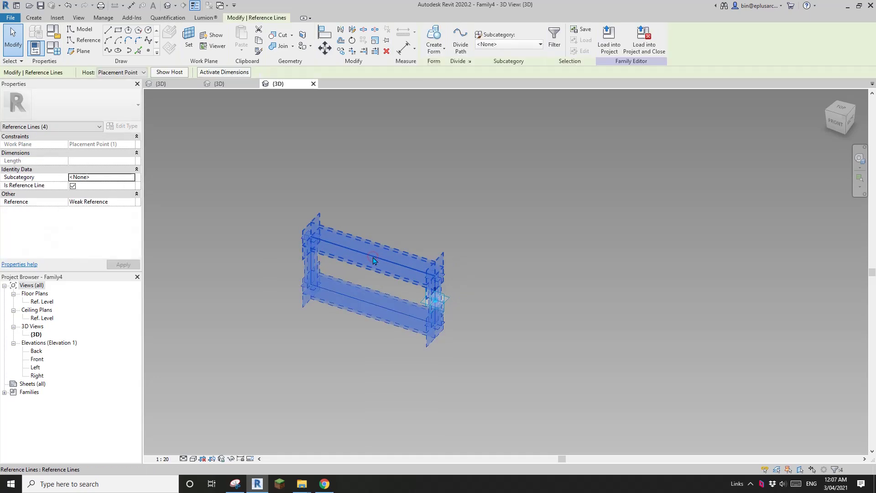
{"action": "left_click", "coordinate": [434, 36]}
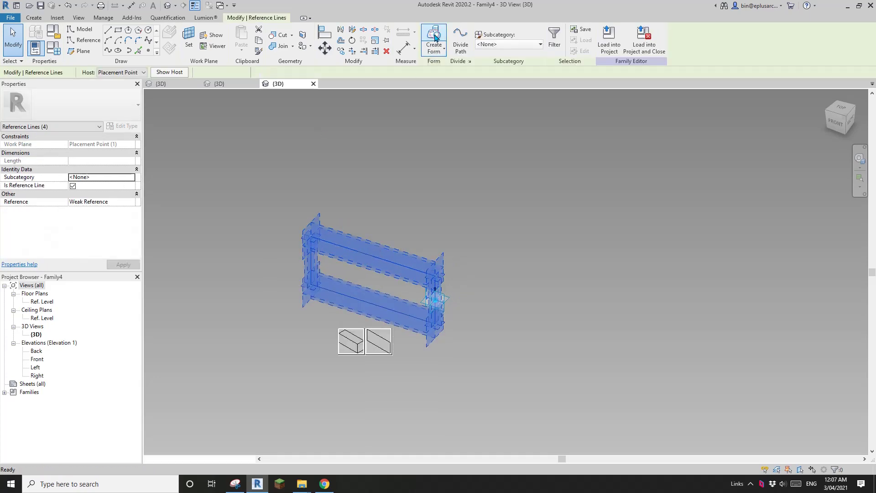
{"action": "left_click", "coordinate": [351, 341]}
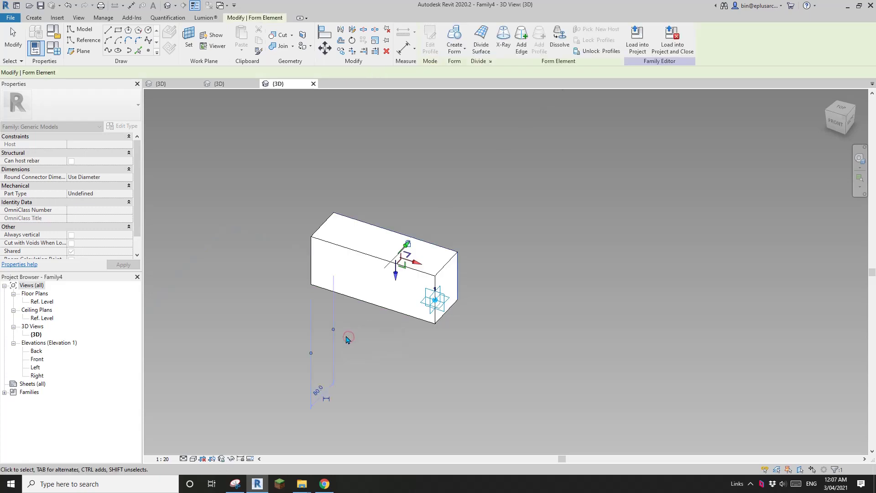
{"action": "left_click", "coordinate": [92, 145]}
{"action": "type", "text": "10.0"}
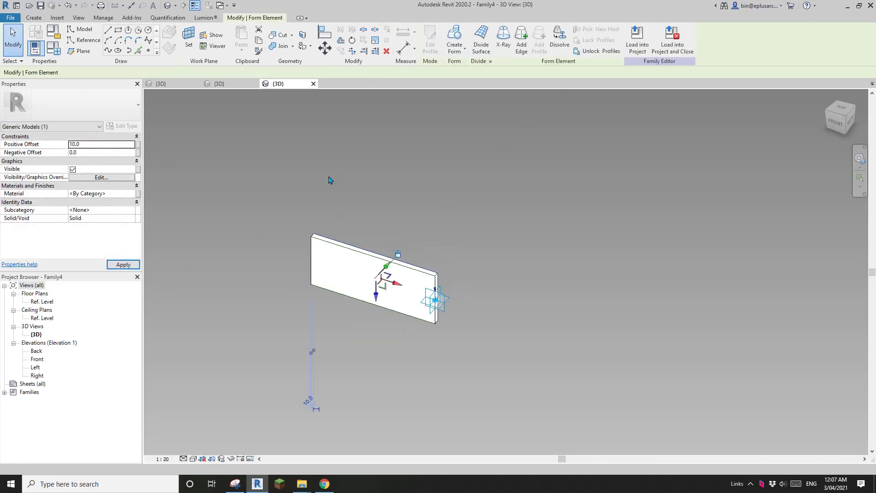
{"action": "left_click", "coordinate": [331, 180]}
Load the finished brick family into both open families, Family1 and Family3
{"action": "middle_click_drag", "start_coordinate": [388, 275], "coordinate": [383, 278]}
{"action": "scroll", "coordinate": [384, 292], "scroll_direction": "down", "scroll_amount": 1}
{"action": "key", "text": "Tab"}
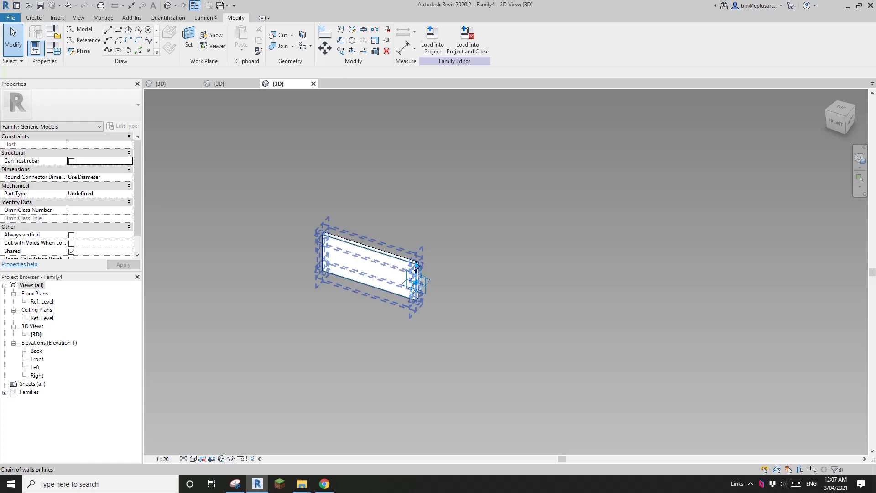
{"action": "scroll", "coordinate": [421, 261], "scroll_direction": "down", "scroll_amount": 4}
{"action": "scroll", "coordinate": [425, 275], "scroll_direction": "up", "scroll_amount": 1}
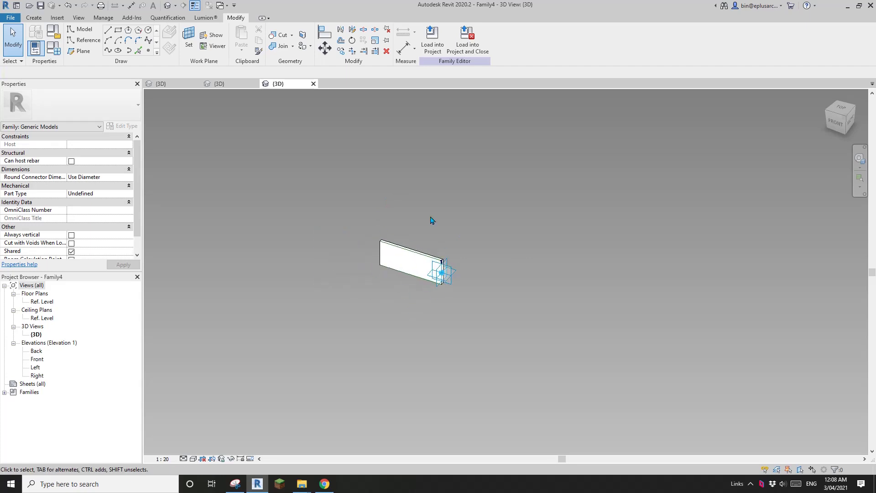
{"action": "left_click", "coordinate": [432, 38]}
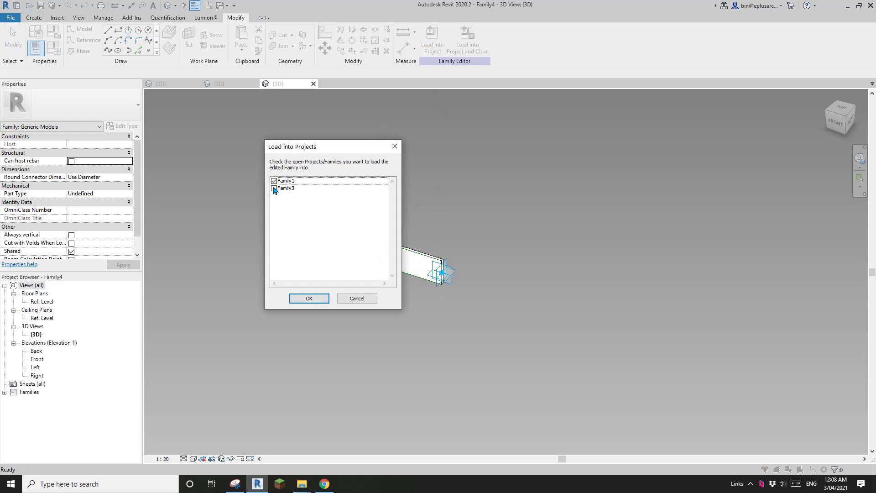
{"action": "left_click", "coordinate": [274, 189]}
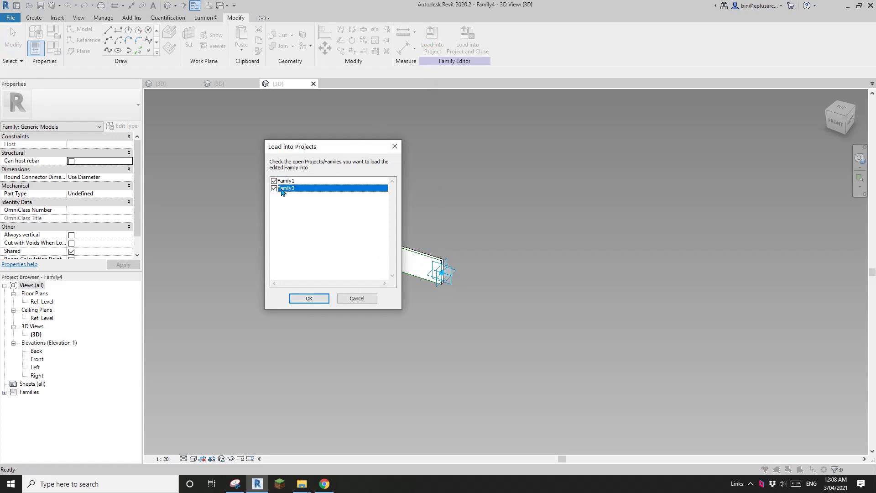
{"action": "key", "text": "Return"}
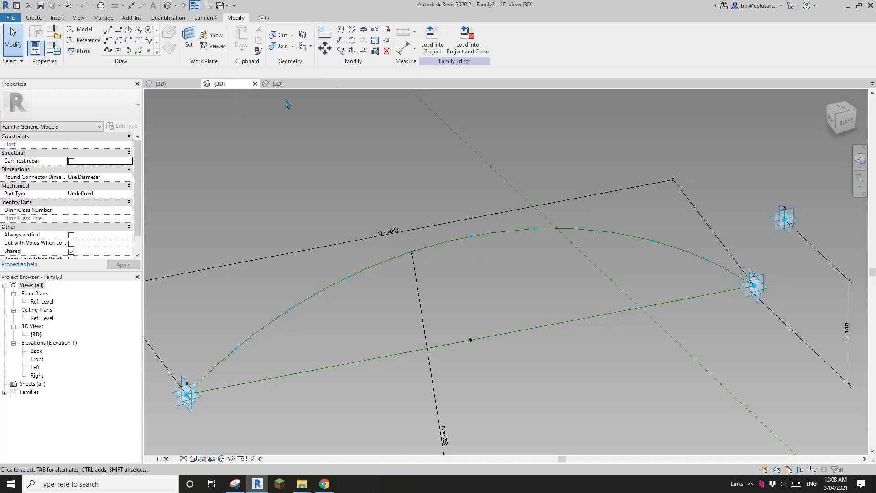
Return to the brick family and load it again into Family3 only, leaving out Family1
{"action": "left_click", "coordinate": [278, 83]}
{"action": "left_click", "coordinate": [433, 36]}
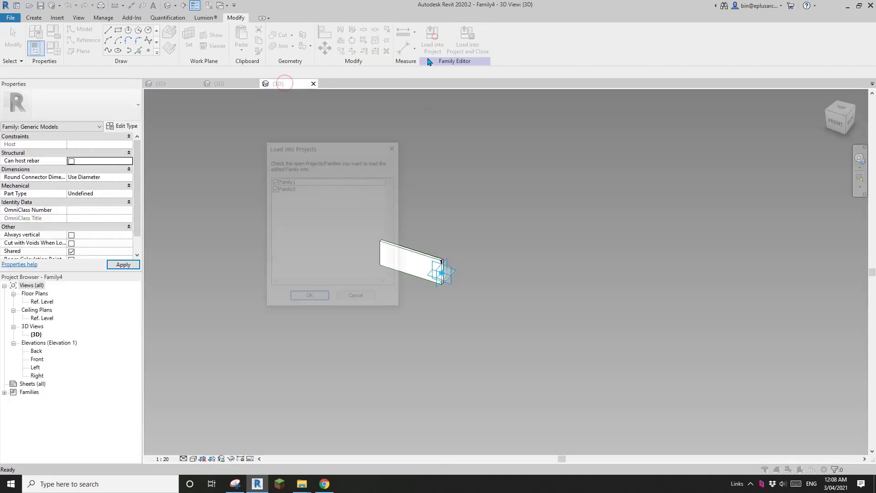
{"action": "left_click", "coordinate": [274, 181]}
{"action": "left_click", "coordinate": [310, 298]}
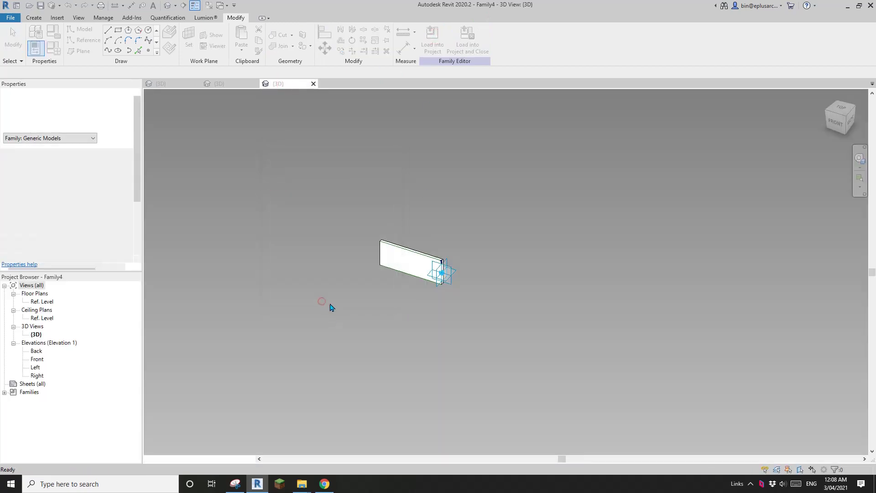
Place one brick component on a node of the arch's divided path, between its start and the radius dimension
{"action": "scroll", "coordinate": [399, 260], "scroll_direction": "up", "scroll_amount": 3}
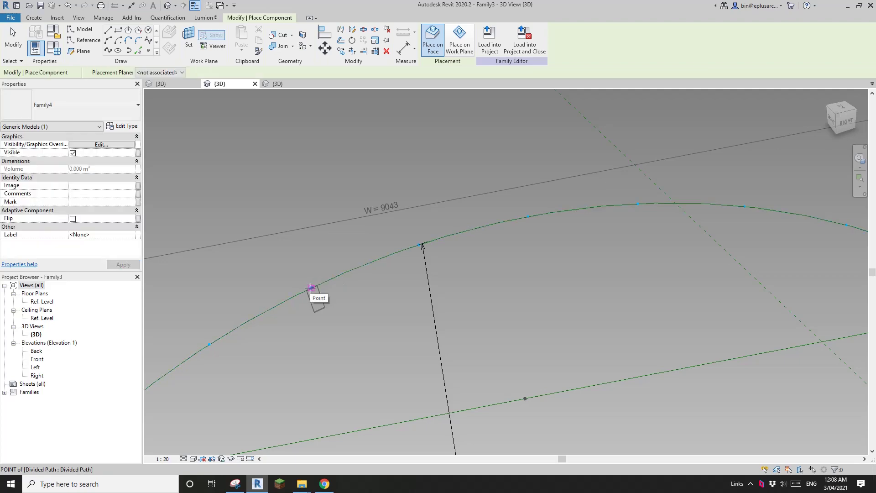
{"action": "left_click", "coordinate": [311, 287]}
{"action": "key", "text": "Escape"}
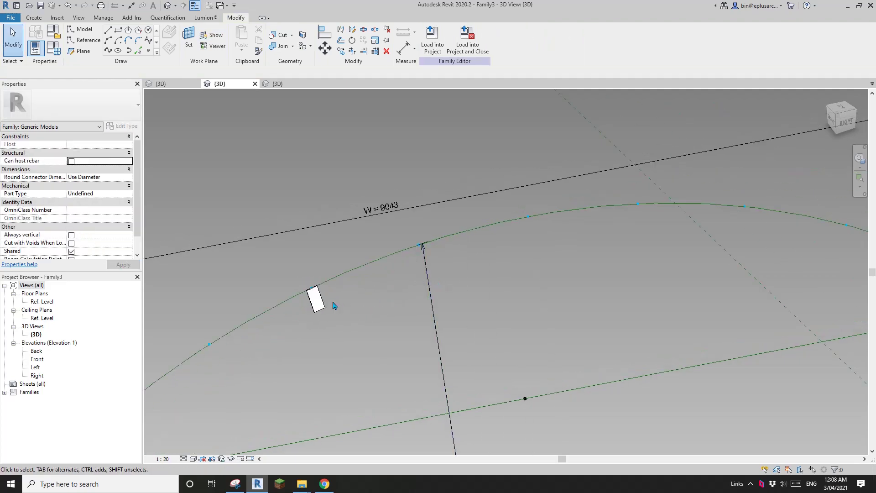
Try the adaptive Flip option on the placed brick and turn it off again
{"action": "left_click", "coordinate": [317, 301]}
{"action": "middle_click_drag", "start_coordinate": [323, 325], "coordinate": [412, 245], "text": "shift"}
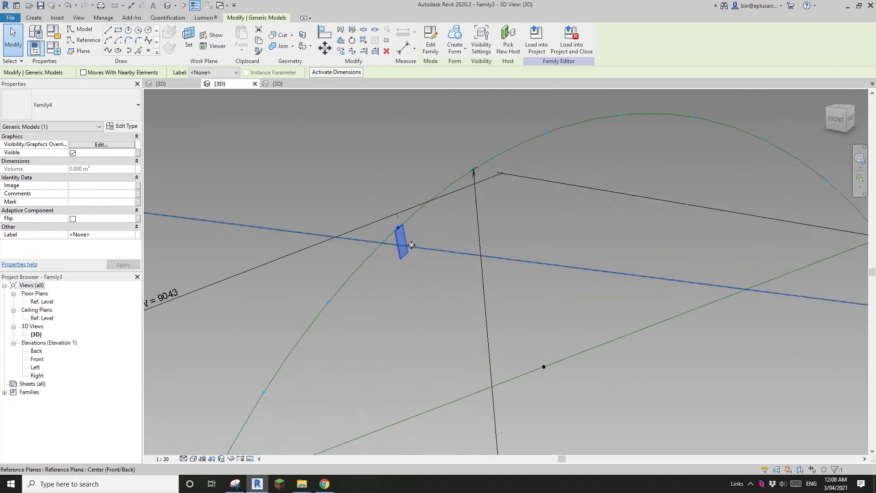
{"action": "scroll", "coordinate": [403, 245], "scroll_direction": "up", "scroll_amount": 2}
{"action": "key", "text": "Escape"}
{"action": "left_click", "coordinate": [400, 223]}
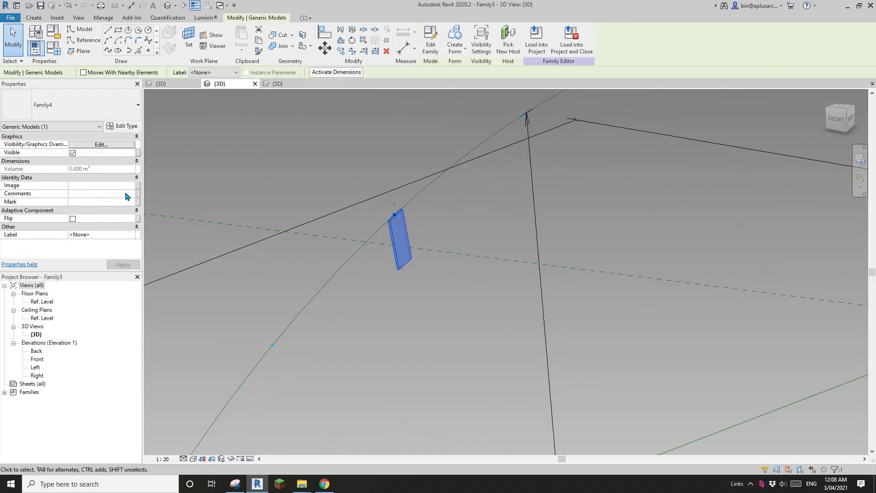
{"action": "left_click", "coordinate": [73, 219]}
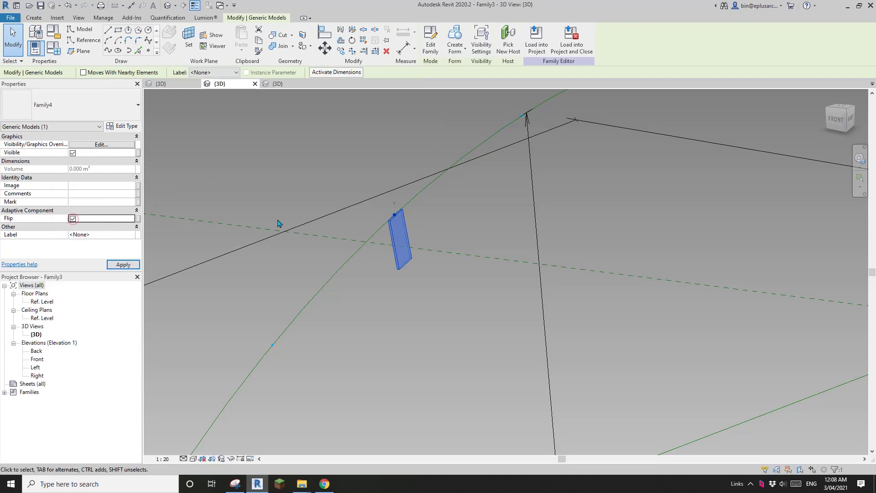
{"action": "left_click", "coordinate": [73, 219]}
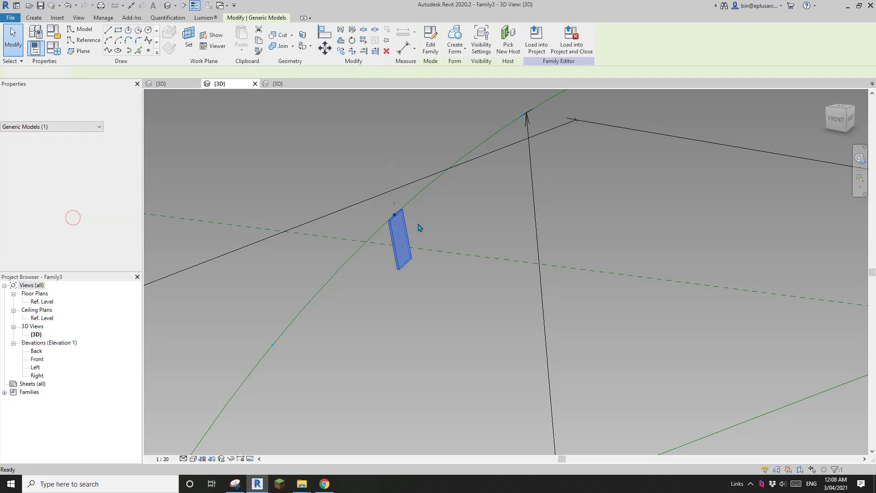
Open the placed brick's family for editing and temporarily hide its solid form
{"action": "left_click", "coordinate": [399, 228]}
{"action": "left_click", "coordinate": [432, 42]}
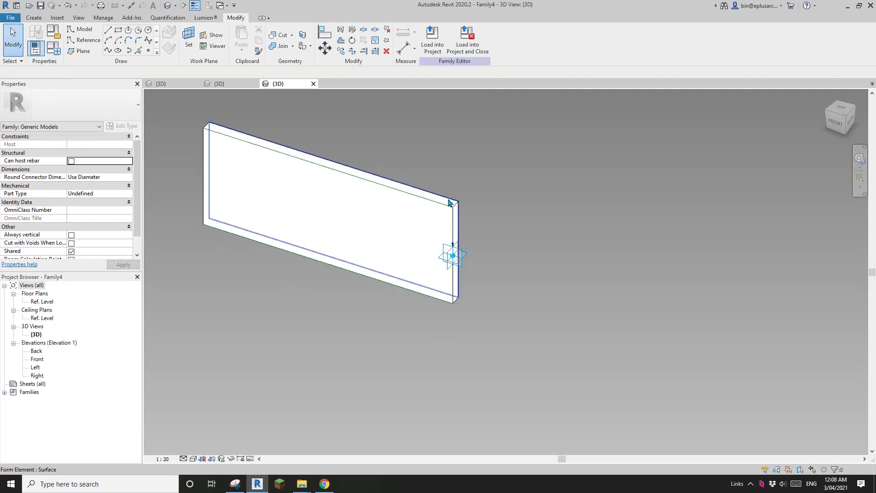
{"action": "left_click", "coordinate": [450, 207]}
{"action": "key", "text": "Escape"}
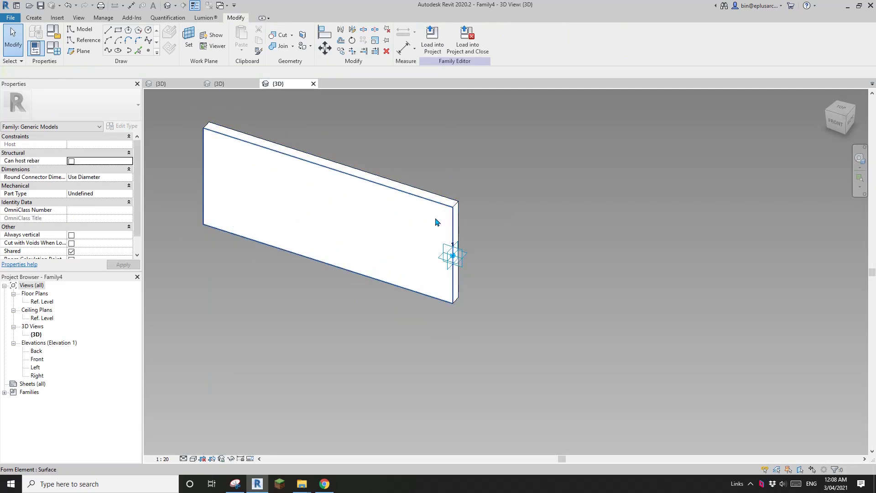
{"action": "left_click", "coordinate": [435, 222]}
{"action": "key", "text": "h"}
{"action": "key", "text": "h"}
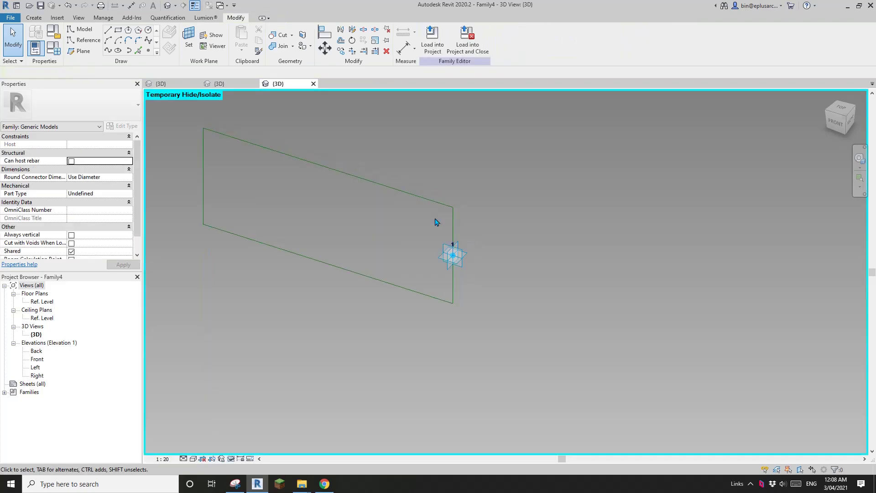
Move the reference rectangle from its far short side's midpoint to the adaptive point, and restore the hidden solid
{"action": "left_click", "coordinate": [308, 166]}
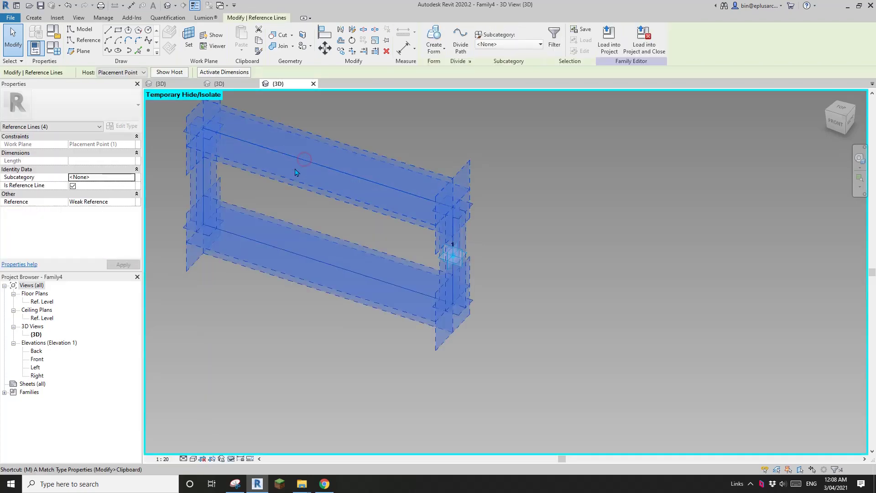
{"action": "left_click", "coordinate": [208, 180]}
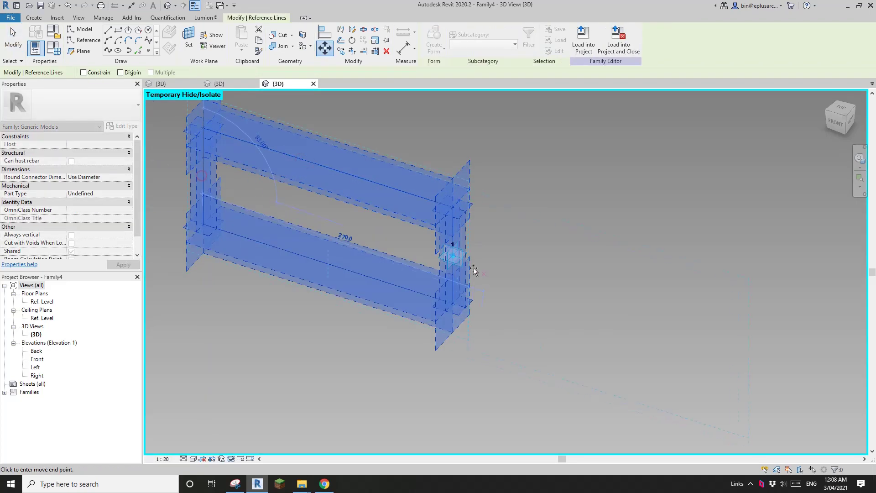
{"action": "left_click", "coordinate": [455, 255]}
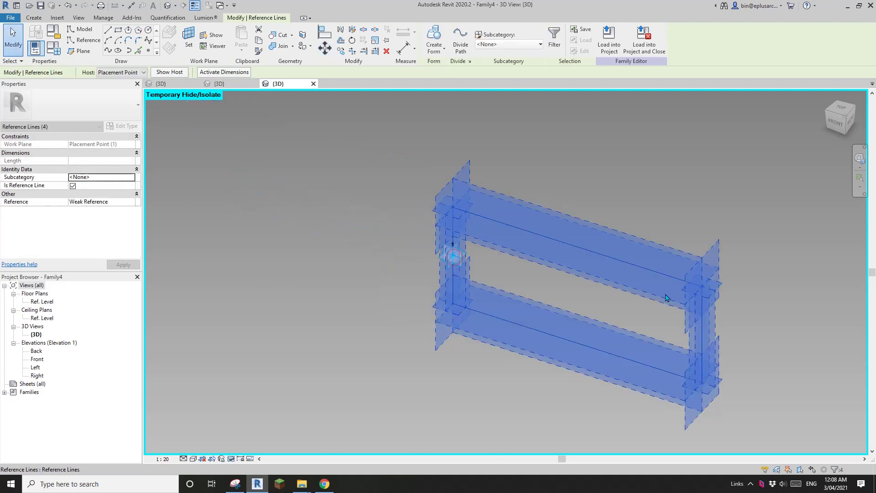
{"action": "left_click", "coordinate": [662, 304]}
{"action": "scroll", "coordinate": [591, 280], "scroll_direction": "down", "scroll_amount": 2}
{"action": "key", "text": "h"}
{"action": "key", "text": "r"}
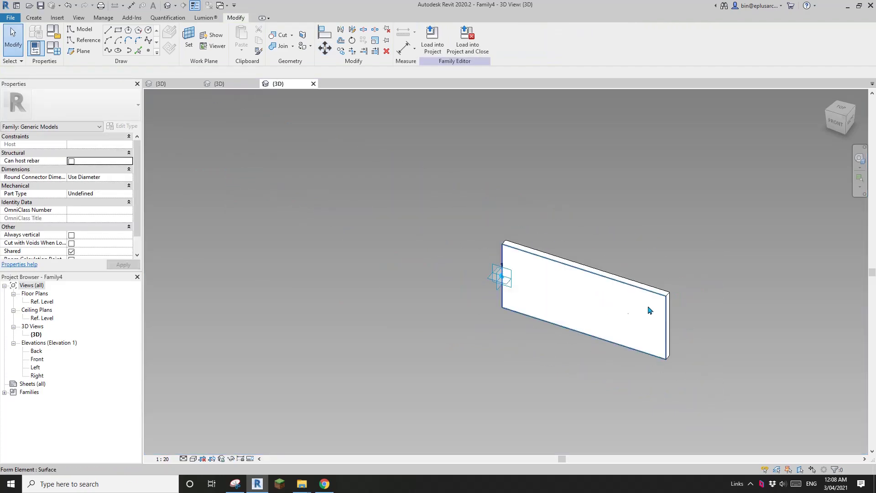
Load the revised brick family into Family3, overwriting the existing version, and select the placed brick
{"action": "middle_click_drag", "start_coordinate": [650, 308], "coordinate": [598, 299]}
{"action": "left_click", "coordinate": [433, 37]}
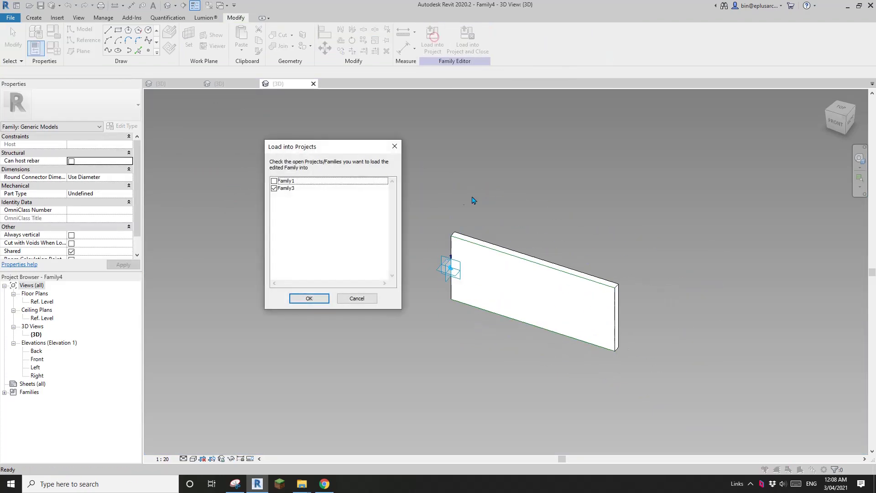
{"action": "left_click", "coordinate": [325, 299]}
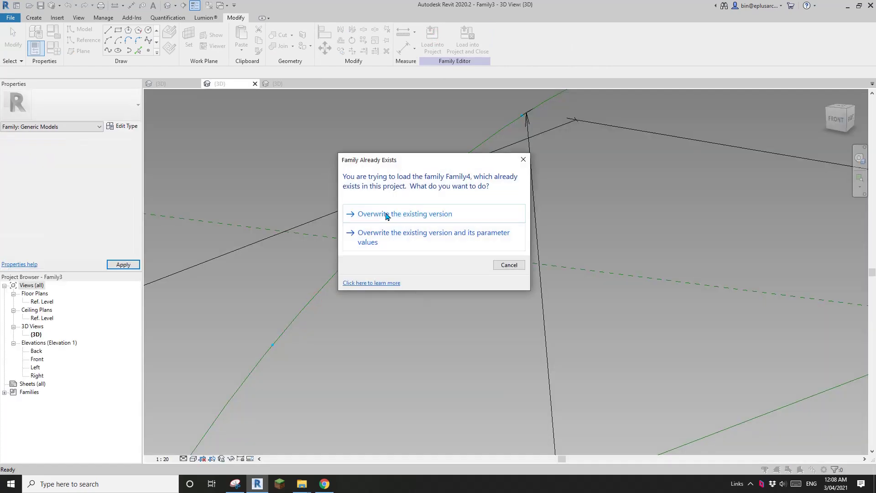
{"action": "left_click", "coordinate": [388, 214]}
{"action": "left_click", "coordinate": [392, 195]}
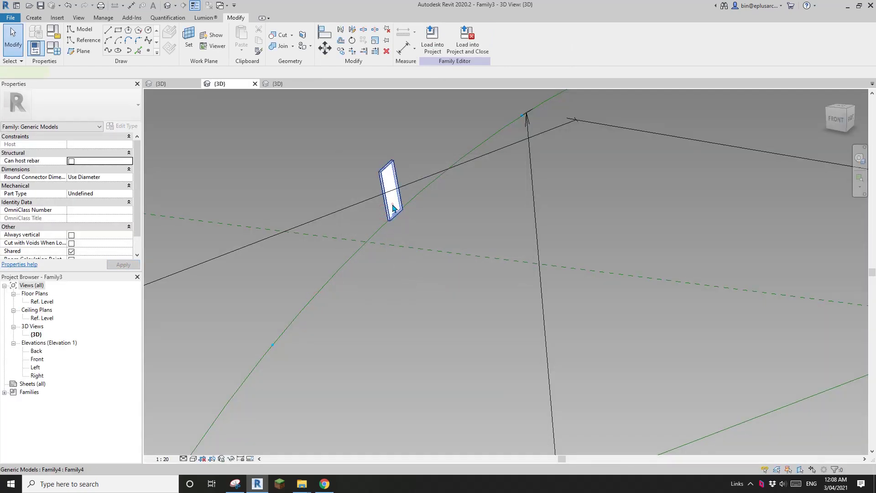
Set the fixed distance between the arch's divided path nodes to 100 mm
{"action": "scroll", "coordinate": [390, 258], "scroll_direction": "down", "scroll_amount": 4}
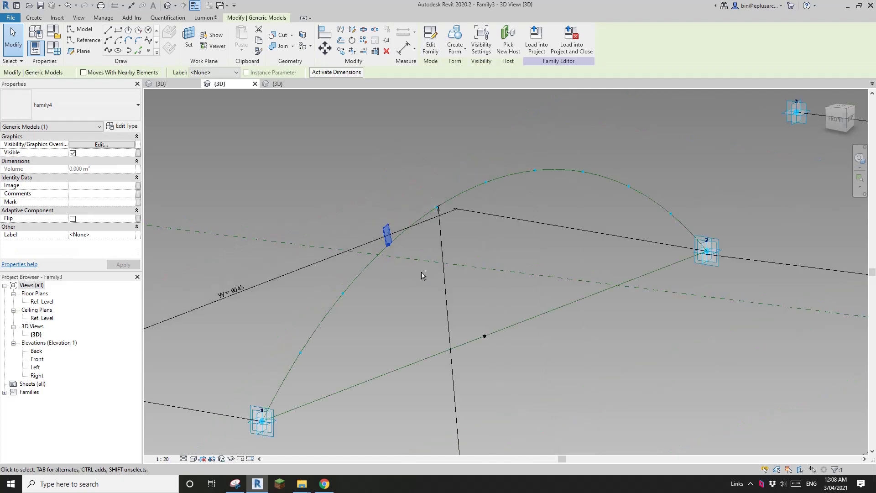
{"action": "middle_click_drag", "start_coordinate": [423, 274], "coordinate": [343, 286], "text": "shift"}
{"action": "scroll", "coordinate": [344, 285], "scroll_direction": "up", "scroll_amount": 5}
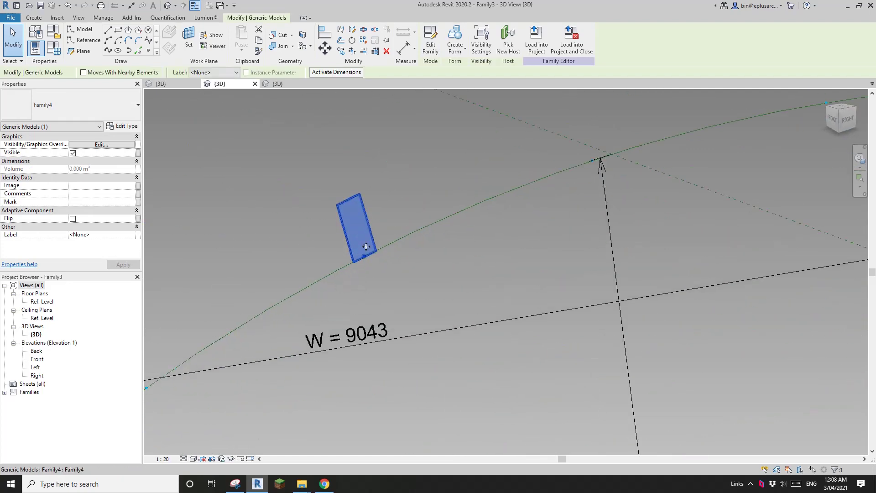
{"action": "scroll", "coordinate": [374, 253], "scroll_direction": "up", "scroll_amount": 2}
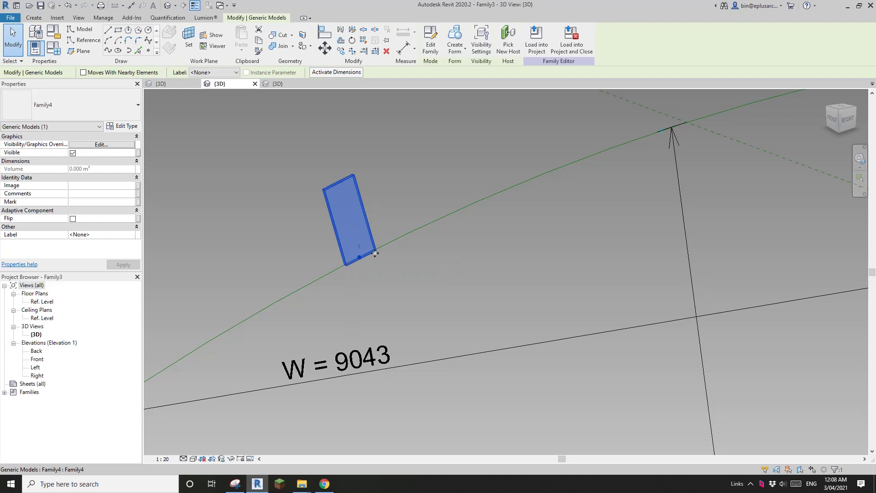
{"action": "scroll", "coordinate": [364, 259], "scroll_direction": "down", "scroll_amount": 2}
{"action": "left_click", "coordinate": [406, 226]}
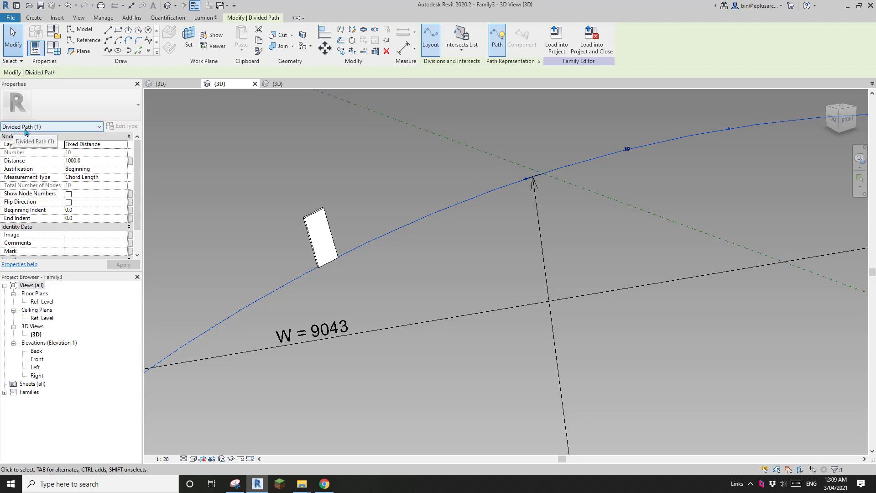
{"action": "left_click", "coordinate": [91, 162]}
{"action": "type", "text": "1"}
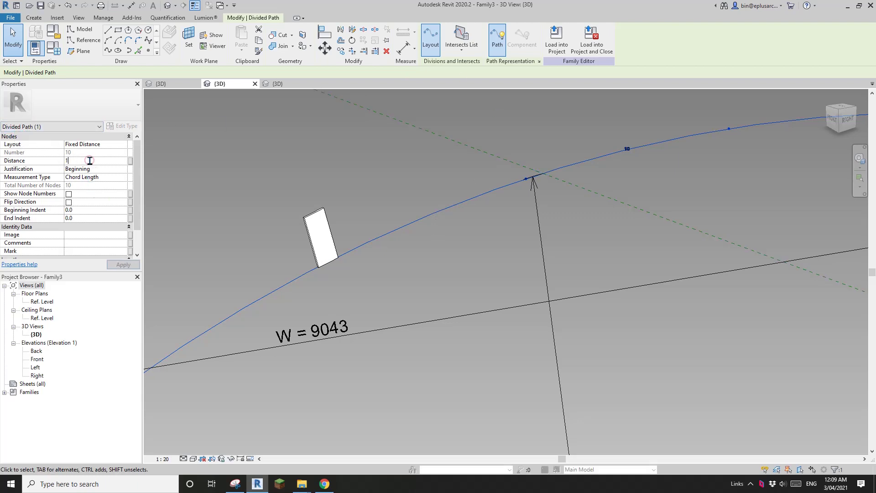
{"action": "type", "text": "00"}
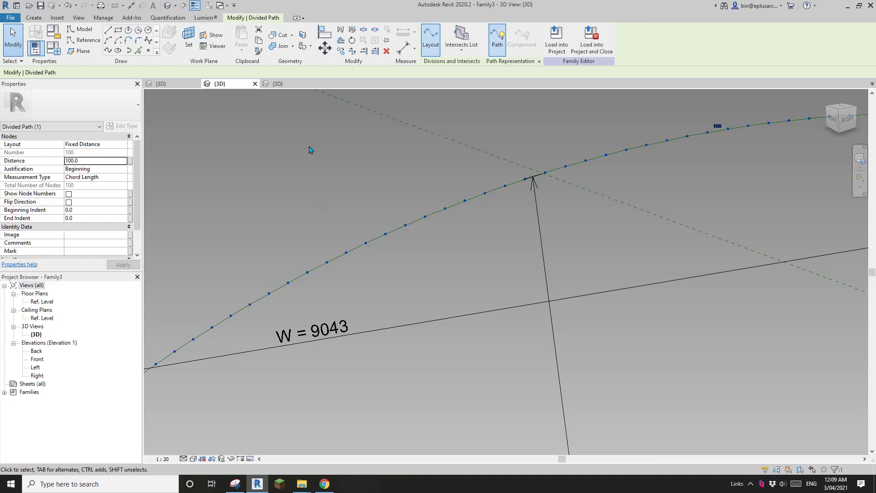
{"action": "scroll", "coordinate": [342, 210], "scroll_direction": "down", "scroll_amount": 4}
{"action": "key", "text": "Escape"}
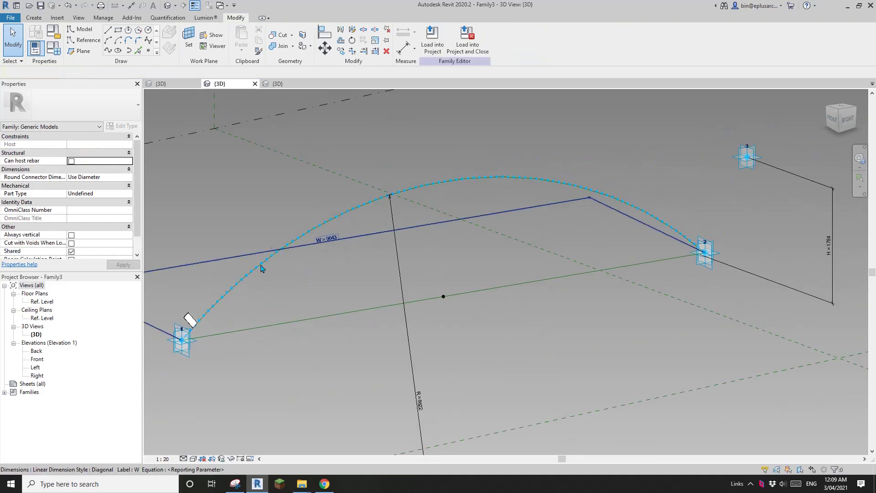
Repeat the placed brick along all nodes of the divided arch and inspect the joints between the bricks up close
{"action": "scroll", "coordinate": [192, 323], "scroll_direction": "up", "scroll_amount": 3}
{"action": "left_click", "coordinate": [204, 306]}
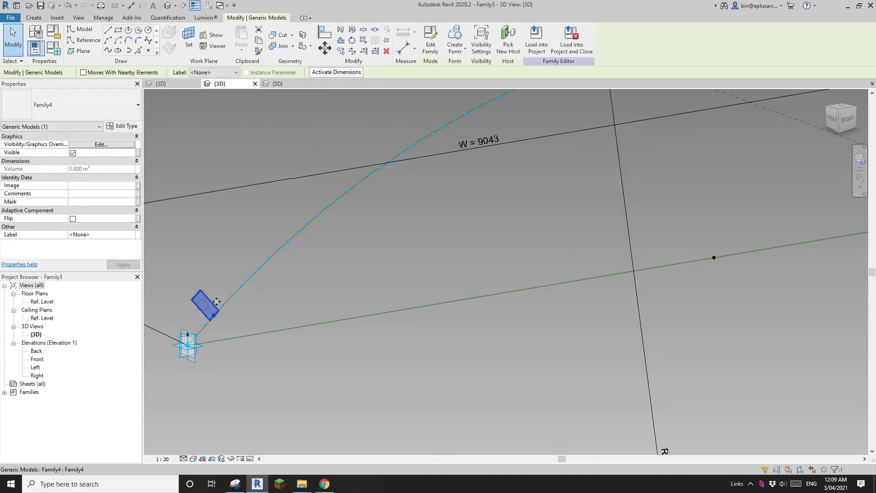
{"action": "left_click", "coordinate": [369, 44]}
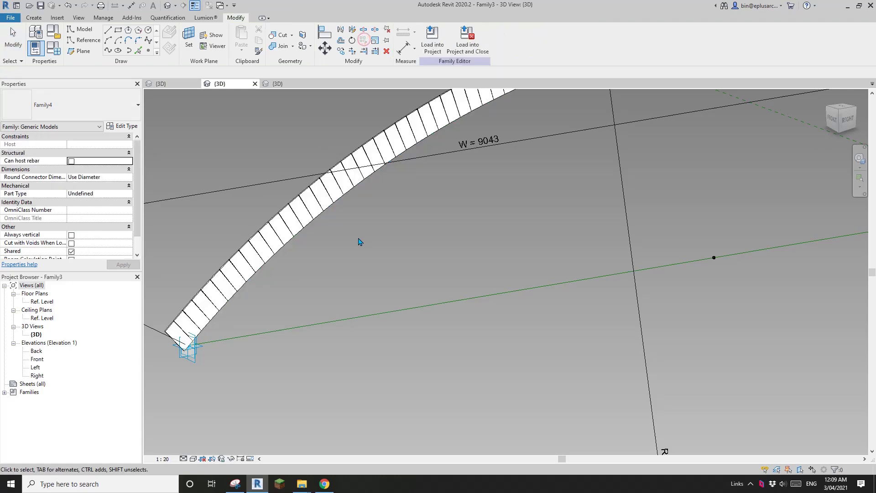
{"action": "scroll", "coordinate": [415, 244], "scroll_direction": "down", "scroll_amount": 2}
{"action": "middle_click_drag", "start_coordinate": [415, 248], "coordinate": [349, 278]}
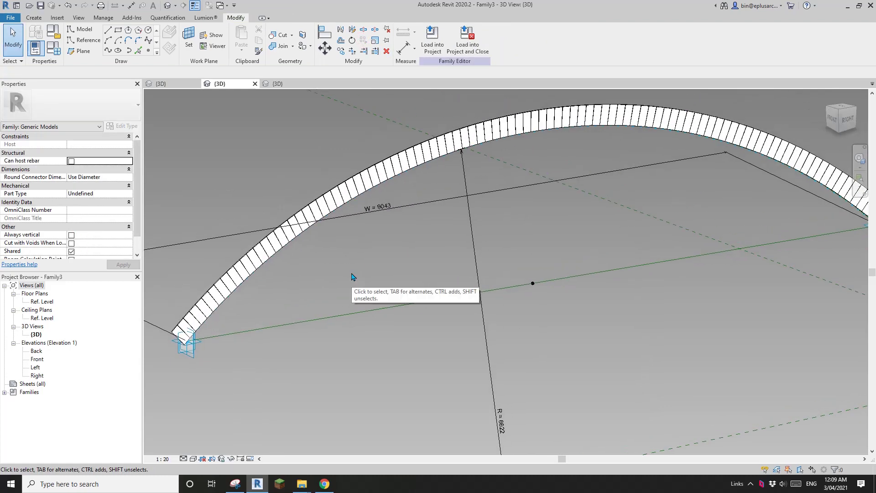
{"action": "scroll", "coordinate": [456, 189], "scroll_direction": "up", "scroll_amount": 5}
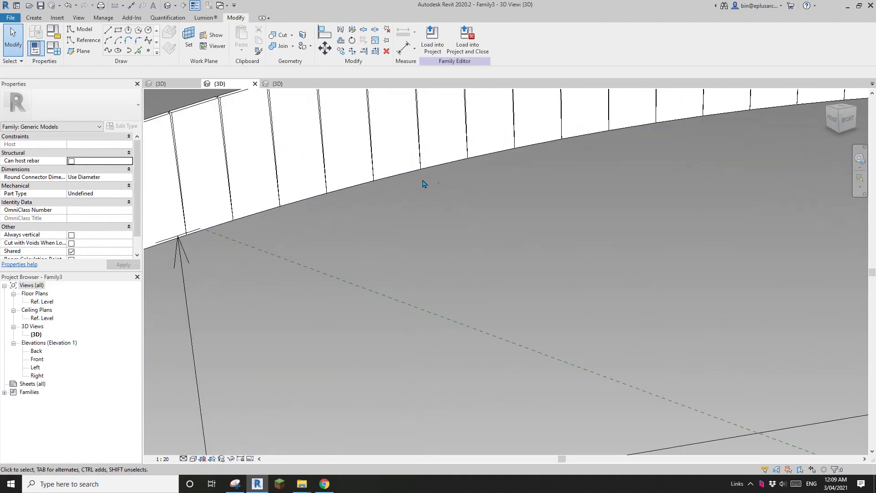
{"action": "scroll", "coordinate": [391, 268], "scroll_direction": "up", "scroll_amount": 5}
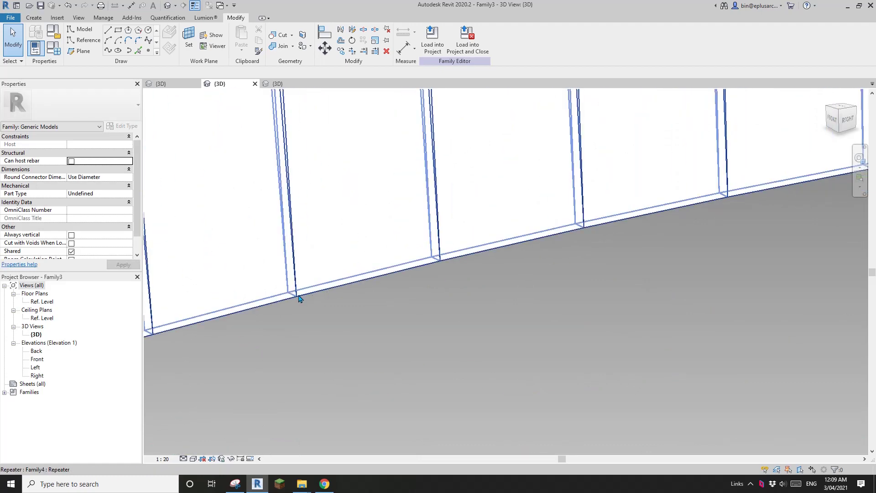
Examine the joints along the inner edge of the repeated bricks, from close up out to the whole arch
{"action": "scroll", "coordinate": [300, 296], "scroll_direction": "down", "scroll_amount": 2}
{"action": "middle_click_drag", "start_coordinate": [309, 297], "coordinate": [351, 337]}
{"action": "middle_click_drag", "start_coordinate": [284, 341], "coordinate": [358, 309]}
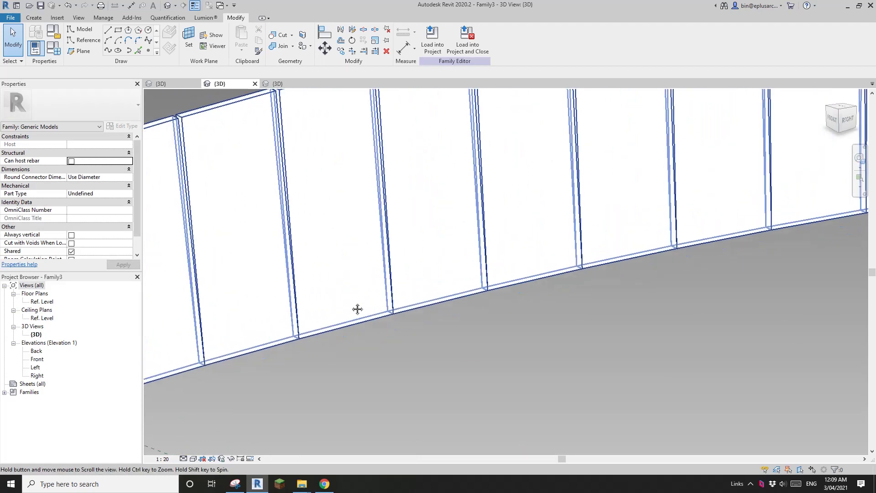
{"action": "left_click", "coordinate": [299, 323]}
{"action": "scroll", "coordinate": [302, 320], "scroll_direction": "down", "scroll_amount": 3}
{"action": "scroll", "coordinate": [287, 242], "scroll_direction": "up", "scroll_amount": 3}
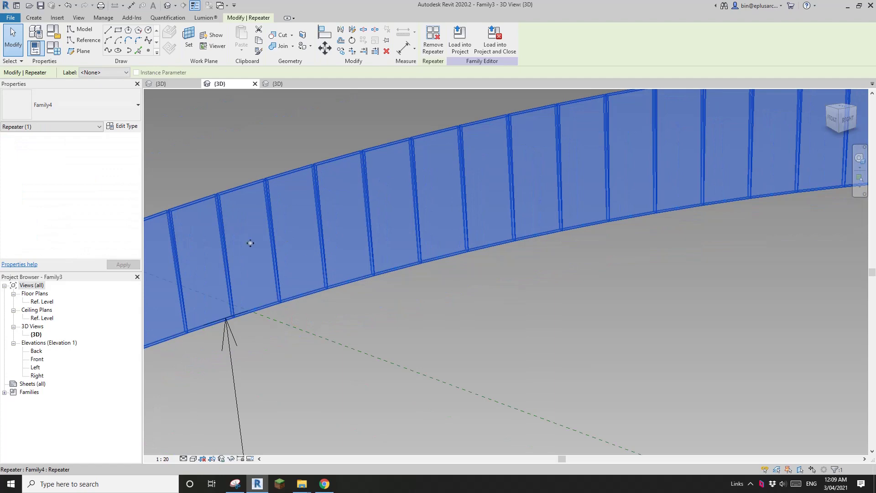
{"action": "scroll", "coordinate": [368, 270], "scroll_direction": "down", "scroll_amount": 3}
{"action": "scroll", "coordinate": [423, 270], "scroll_direction": "down", "scroll_amount": 2}
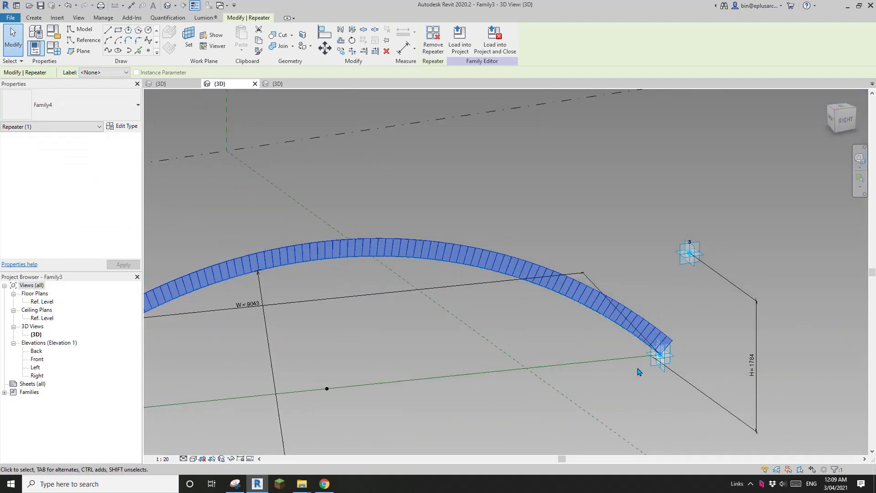
Move the adaptive point at the arch's end to narrow the span W to about 3268 mm, and inspect the gaps between the bricks
{"action": "left_click", "coordinate": [663, 359]}
{"action": "scroll", "coordinate": [663, 360], "scroll_direction": "down", "scroll_amount": 2}
{"action": "middle_click_drag", "start_coordinate": [663, 359], "coordinate": [688, 315]}
{"action": "left_click_drag", "start_coordinate": [704, 308], "coordinate": [432, 337]}
{"action": "scroll", "coordinate": [435, 274], "scroll_direction": "up", "scroll_amount": 6}
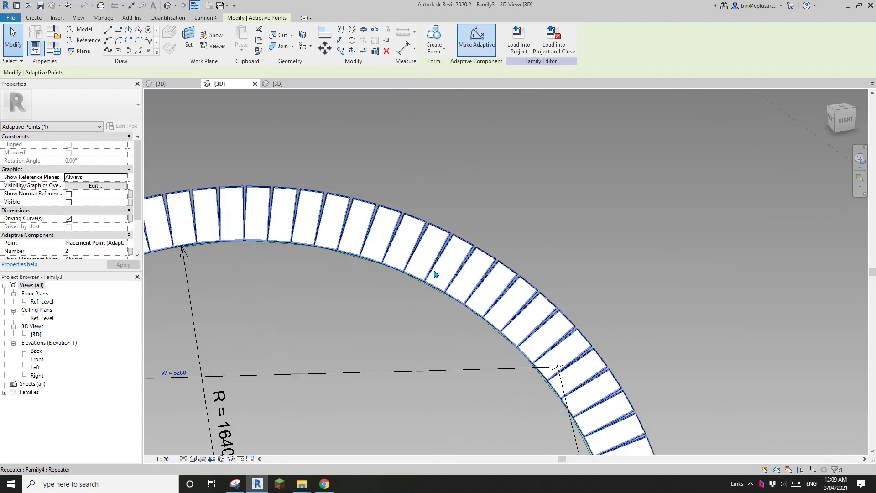
{"action": "scroll", "coordinate": [439, 276], "scroll_direction": "up", "scroll_amount": 4}
{"action": "key", "text": "Escape"}
{"action": "scroll", "coordinate": [448, 304], "scroll_direction": "up", "scroll_amount": 3}
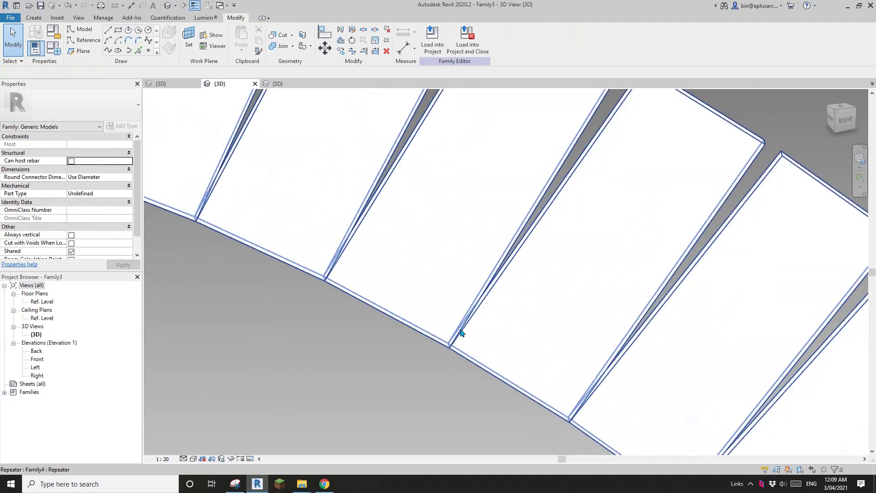
{"action": "left_click", "coordinate": [459, 332]}
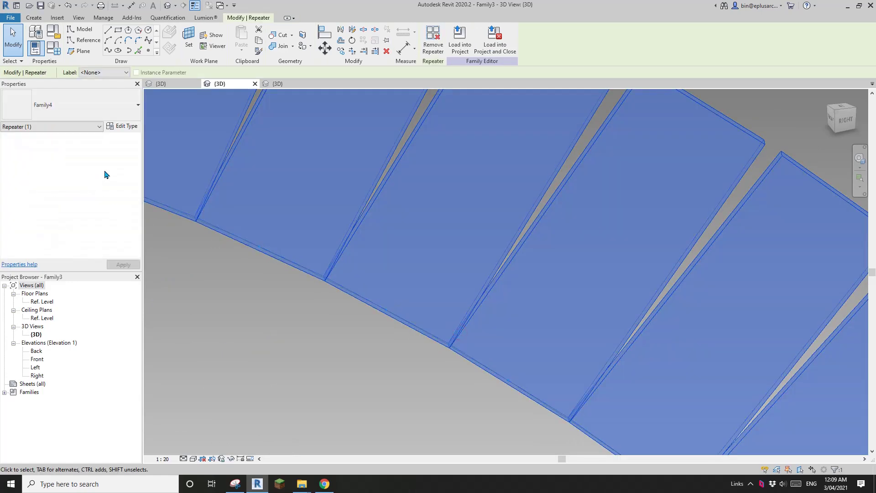
Temporarily hide the repeated bricks so that only the divided arch and its nodes show
{"action": "scroll", "coordinate": [225, 205], "scroll_direction": "down", "scroll_amount": 10}
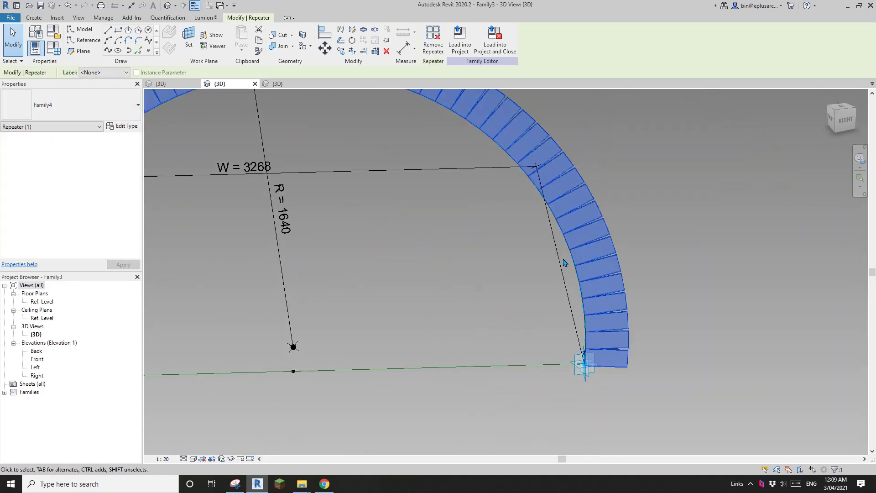
{"action": "key", "text": "Tab"}
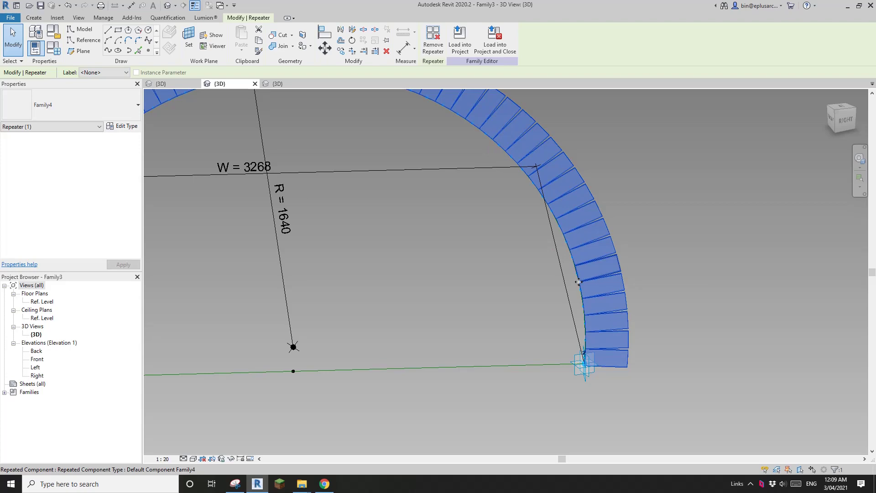
{"action": "key", "text": "Escape"}
{"action": "left_click", "coordinate": [597, 271]}
{"action": "key", "text": "h"}
{"action": "key", "text": "h"}
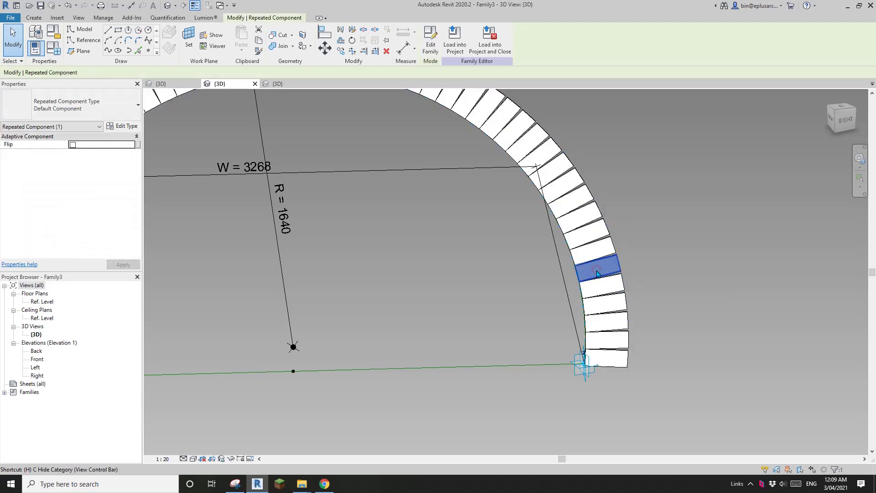
{"action": "left_click", "coordinate": [604, 282]}
{"action": "key", "text": "h"}
{"action": "key", "text": "h"}
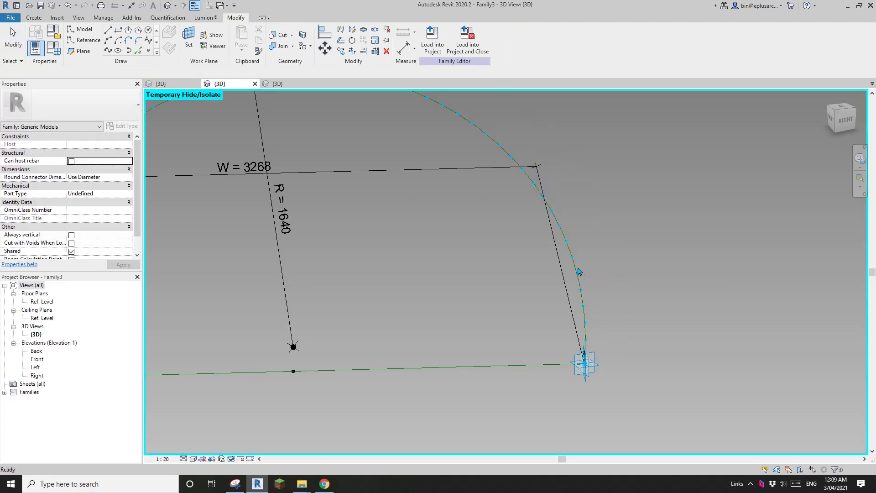
Set the justification of the arch's divided path to Center and check the node positions around the crown
{"action": "left_click", "coordinate": [575, 266]}
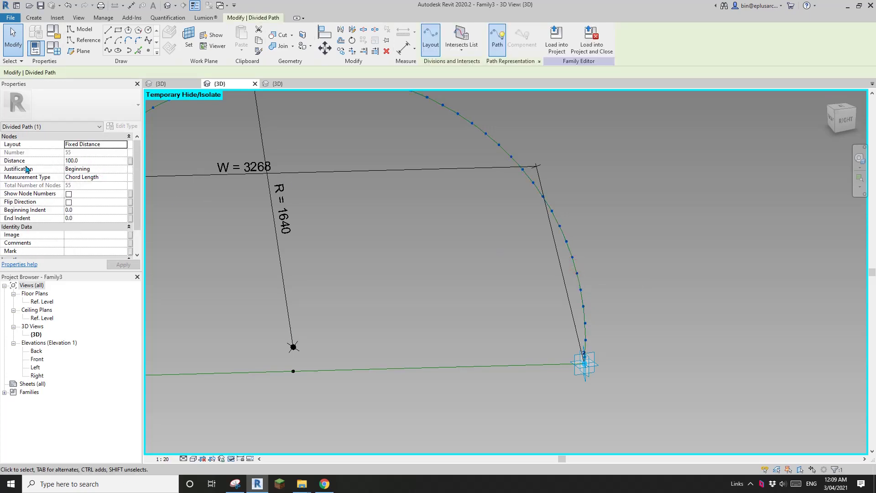
{"action": "left_click", "coordinate": [90, 168]}
{"action": "left_click", "coordinate": [123, 169]}
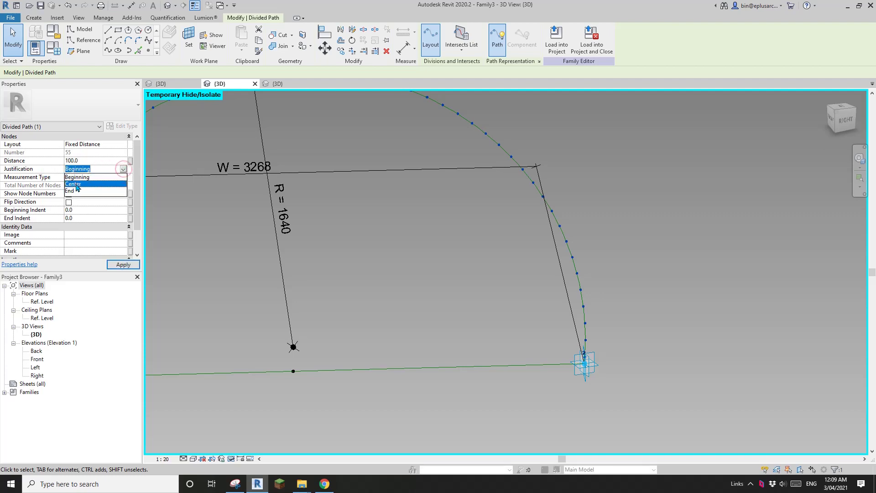
{"action": "left_click", "coordinate": [75, 185]}
{"action": "middle_click_drag", "start_coordinate": [294, 215], "coordinate": [414, 275]}
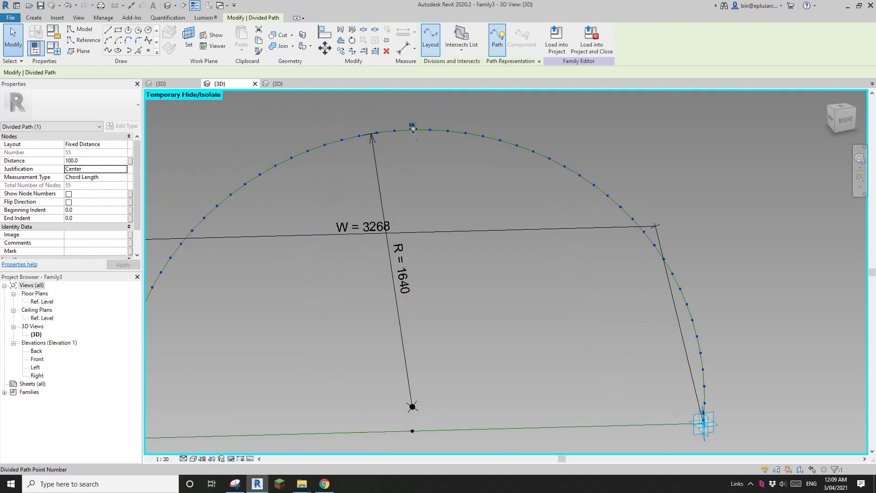
{"action": "middle_click_drag", "start_coordinate": [420, 161], "coordinate": [410, 164]}
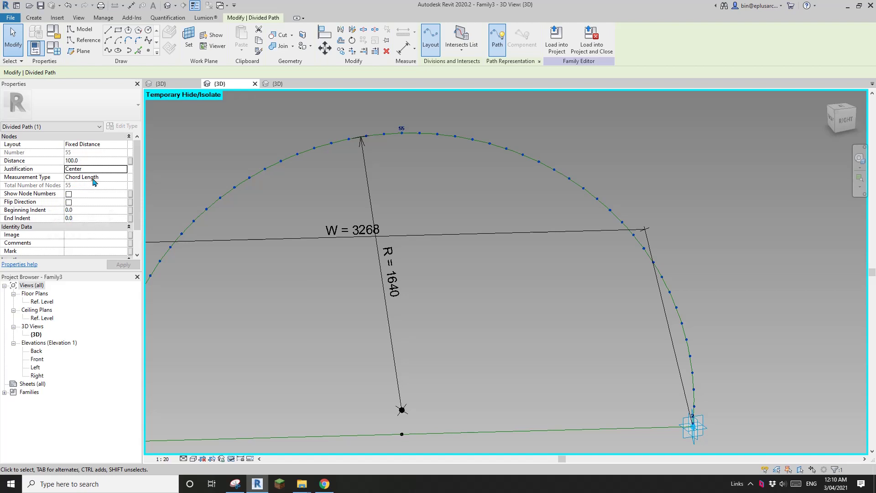
Set the layout of the arch's divided path to Minimum Distance and restore the temporarily hidden bricks
{"action": "left_click", "coordinate": [108, 145]}
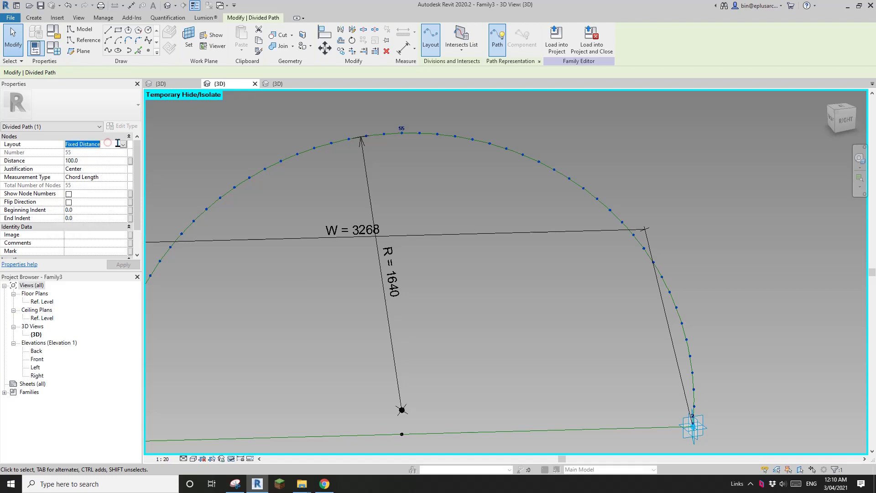
{"action": "left_click", "coordinate": [124, 145]}
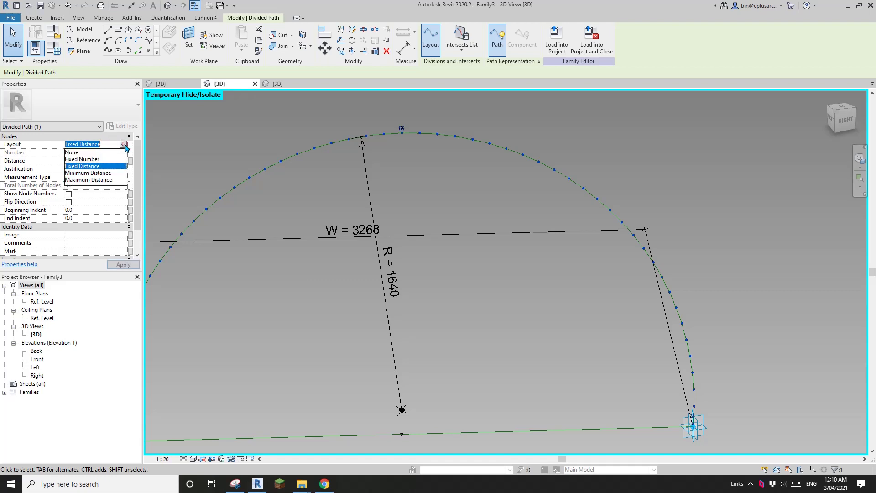
{"action": "left_click", "coordinate": [101, 174]}
{"action": "middle_click_drag", "start_coordinate": [436, 178], "coordinate": [433, 186]}
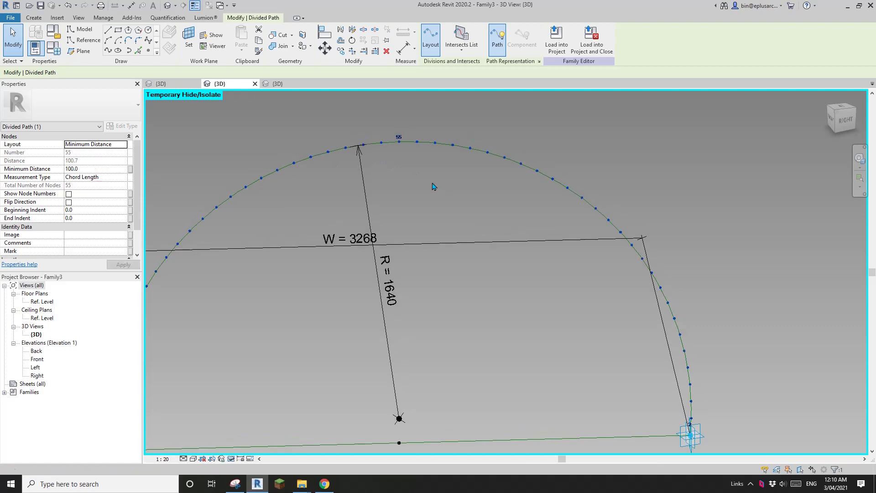
{"action": "key", "text": "h"}
{"action": "key", "text": "r"}
Examine the bricks and joints around the crown, the divided path's spacing settings, and the whole arch from an angle
{"action": "scroll", "coordinate": [470, 179], "scroll_direction": "up", "scroll_amount": 3}
{"action": "scroll", "coordinate": [389, 229], "scroll_direction": "down", "scroll_amount": 3}
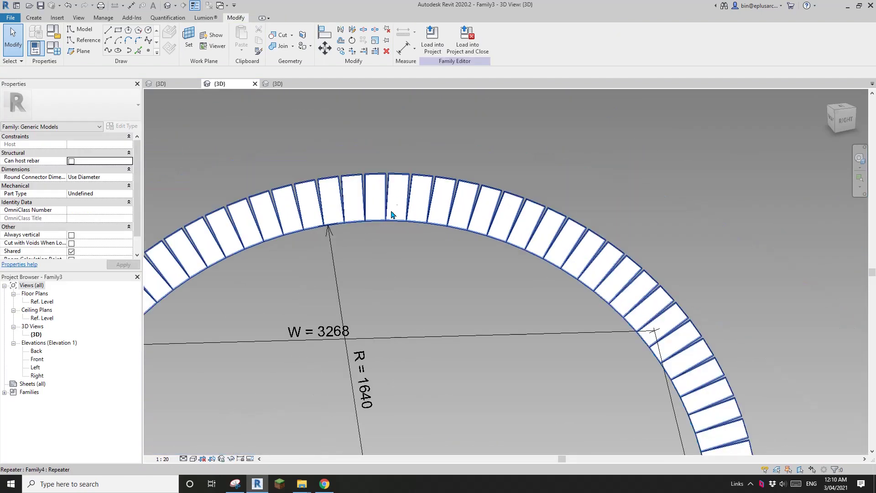
{"action": "scroll", "coordinate": [400, 161], "scroll_direction": "up", "scroll_amount": 1}
{"action": "scroll", "coordinate": [399, 162], "scroll_direction": "down", "scroll_amount": 1}
{"action": "left_click", "coordinate": [345, 146]}
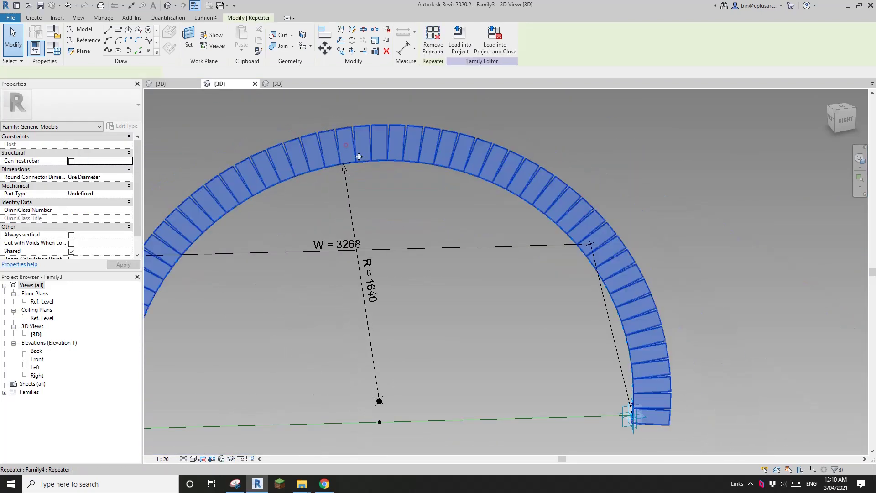
{"action": "left_click", "coordinate": [382, 170]}
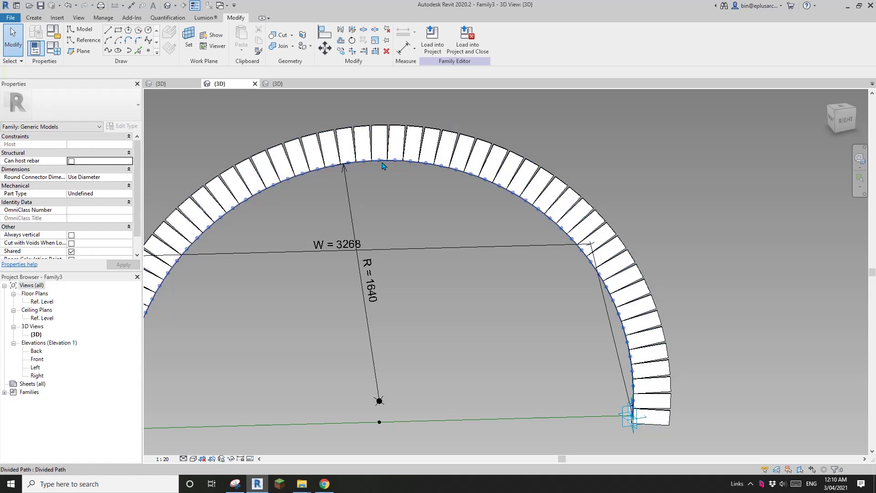
{"action": "left_click", "coordinate": [366, 169]}
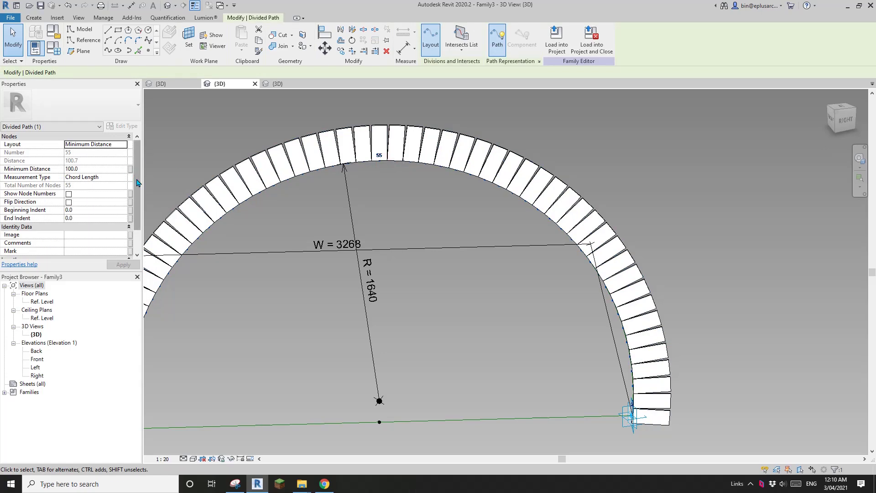
{"action": "left_click_drag", "start_coordinate": [137, 182], "coordinate": [139, 186]}
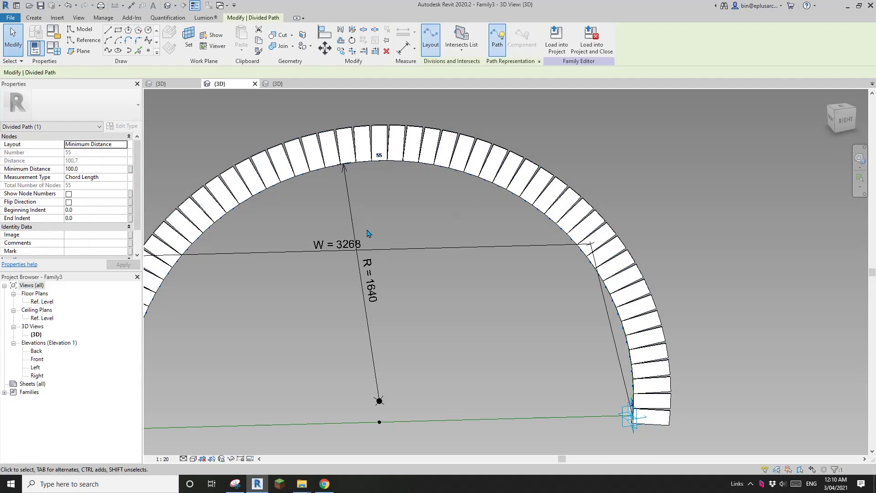
{"action": "scroll", "coordinate": [367, 230], "scroll_direction": "down", "scroll_amount": 5}
{"action": "left_click", "coordinate": [499, 298]}
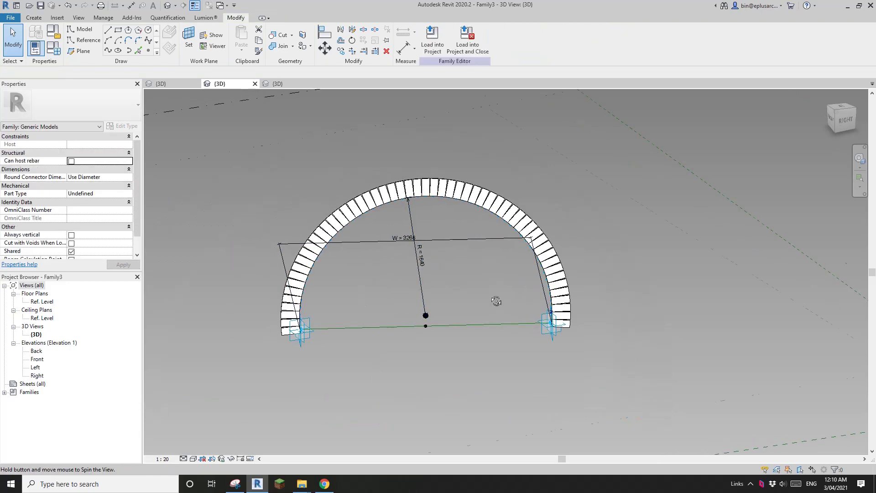
{"action": "middle_click_drag", "start_coordinate": [499, 298], "coordinate": [476, 298], "text": "shift"}
{"action": "scroll", "coordinate": [471, 293], "scroll_direction": "up", "scroll_amount": 2}
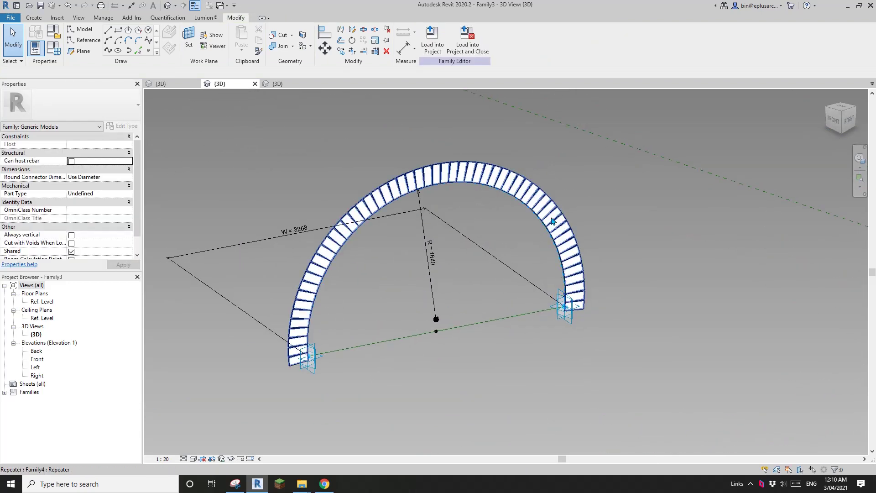
{"action": "scroll", "coordinate": [308, 300], "scroll_direction": "up", "scroll_amount": 1}
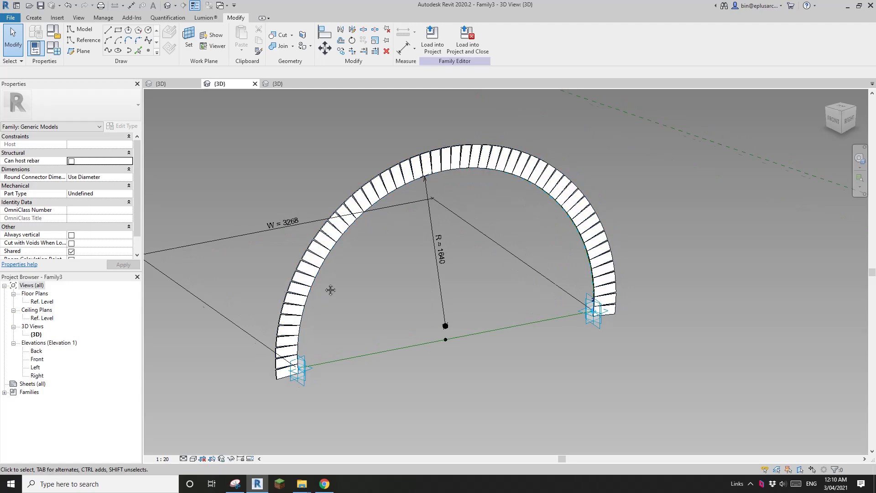
{"action": "scroll", "coordinate": [330, 289], "scroll_direction": "down", "scroll_amount": 3}
{"action": "middle_click_drag", "start_coordinate": [331, 290], "coordinate": [337, 297]}
Create a new project from the Architectural Template
{"action": "left_click", "coordinate": [17, 19]}
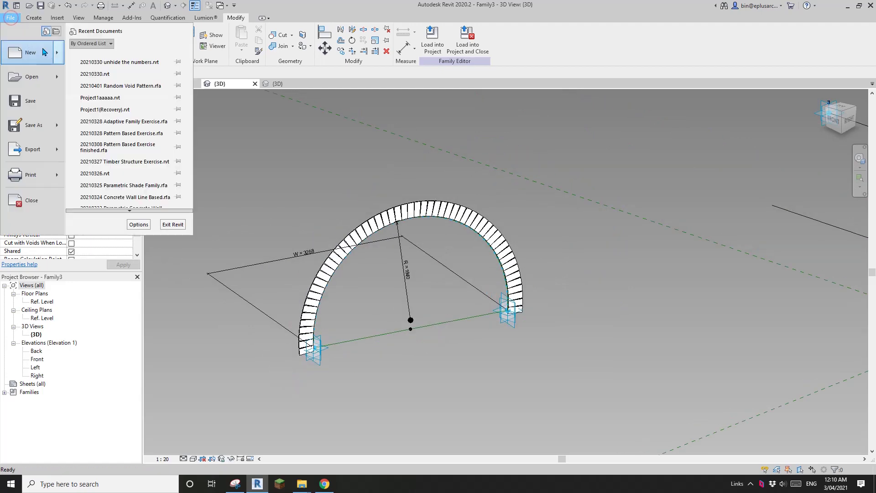
{"action": "mouse_move", "coordinate": [32, 52]}
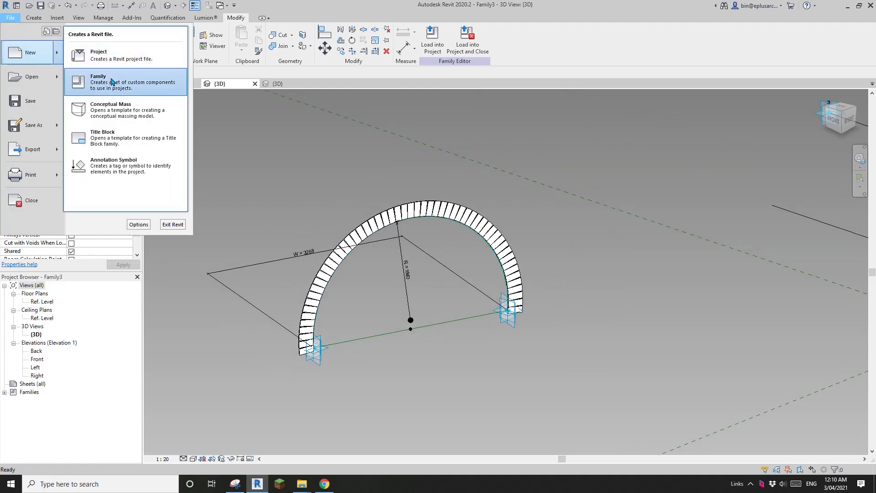
{"action": "left_click", "coordinate": [111, 60]}
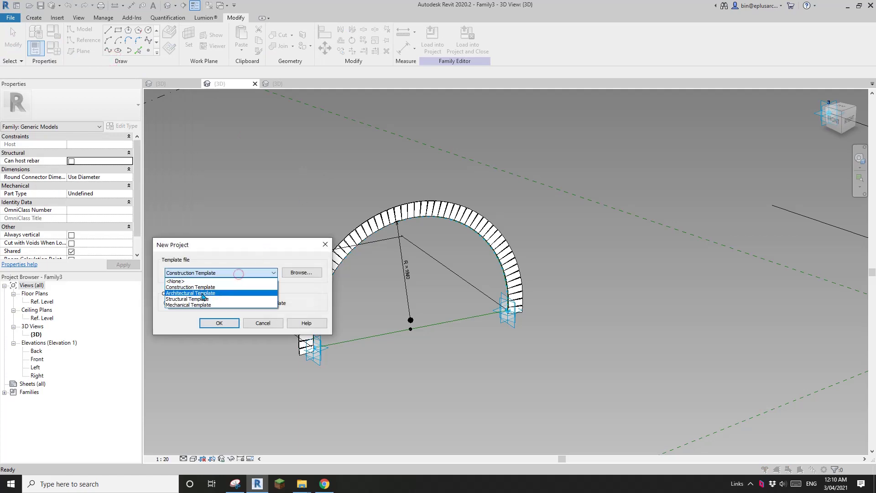
{"action": "left_click", "coordinate": [237, 280]}
{"action": "left_click", "coordinate": [220, 323]}
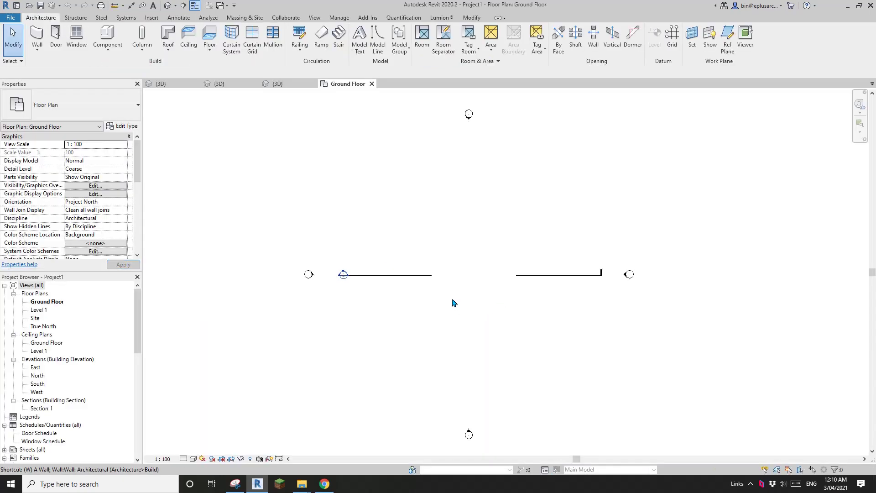
Draw a straight double brick wall about 7000 mm long in the Ground Floor plan and select it
{"action": "key", "text": "a"}
{"action": "left_click", "coordinate": [436, 239]}
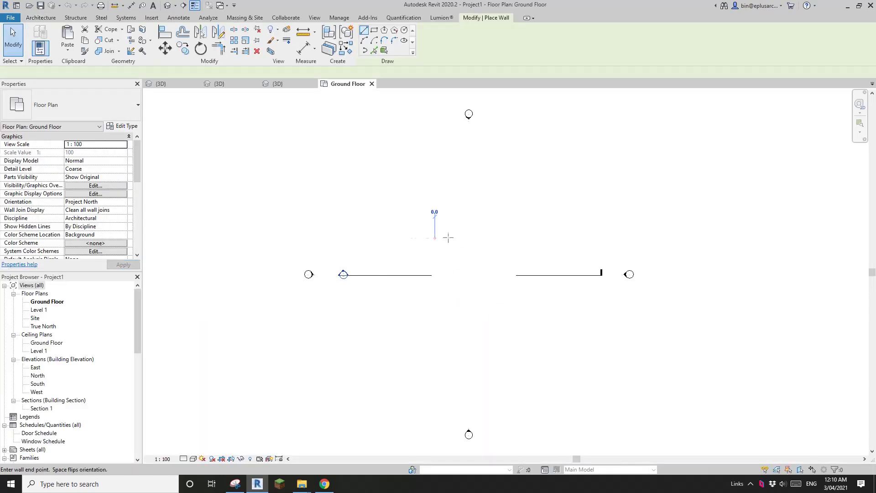
{"action": "left_click", "coordinate": [479, 238]}
{"action": "key", "text": "Escape"}
{"action": "key", "text": "Escape"}
{"action": "left_click", "coordinate": [461, 240]}
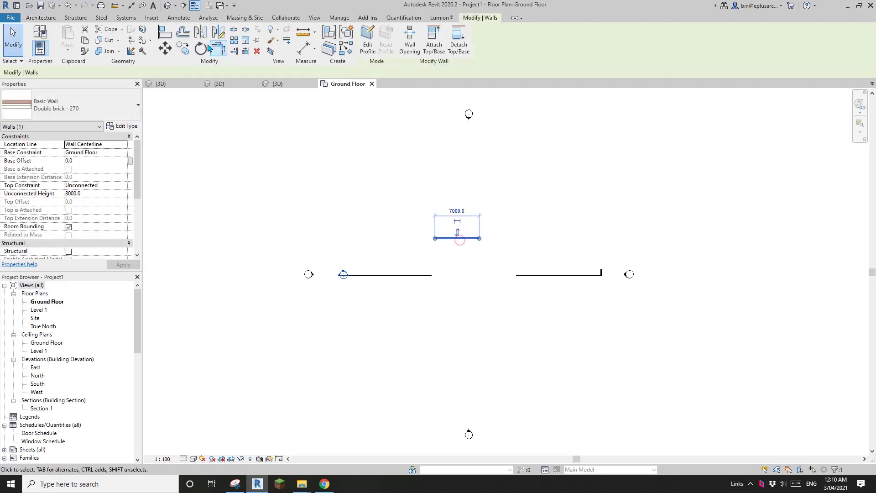
Show the wall in the default 3D view and set its unconnected height to 4000 mm
{"action": "left_click", "coordinate": [168, 6]}
{"action": "scroll", "coordinate": [552, 246], "scroll_direction": "up", "scroll_amount": 4}
{"action": "left_click", "coordinate": [552, 244]}
{"action": "scroll", "coordinate": [566, 228], "scroll_direction": "up", "scroll_amount": 4}
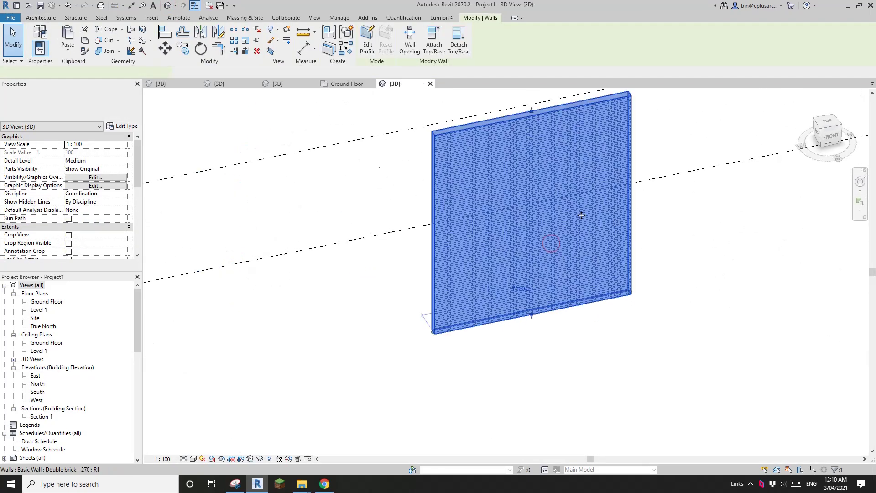
{"action": "middle_click_drag", "start_coordinate": [542, 202], "coordinate": [543, 250], "text": "shift"}
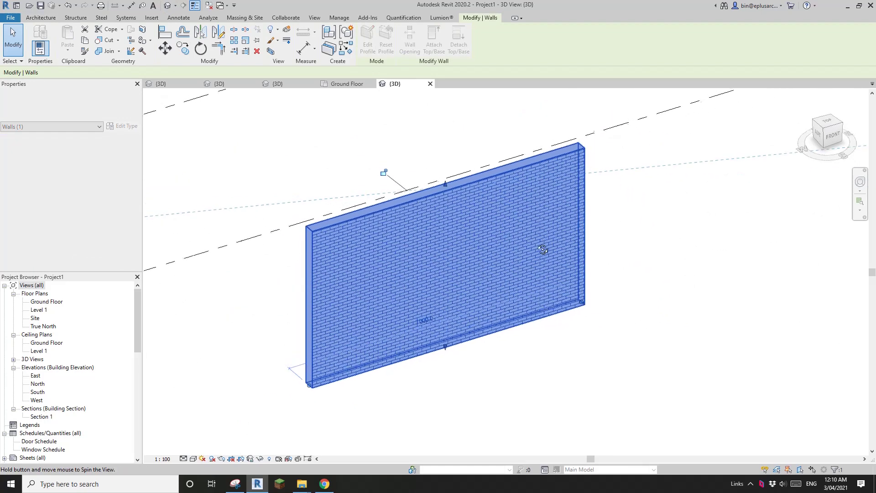
Edit the wall's profile and sketch a rectangular opening about 1900 mm wide and 2000 mm high from its base line
{"action": "left_click", "coordinate": [367, 44]}
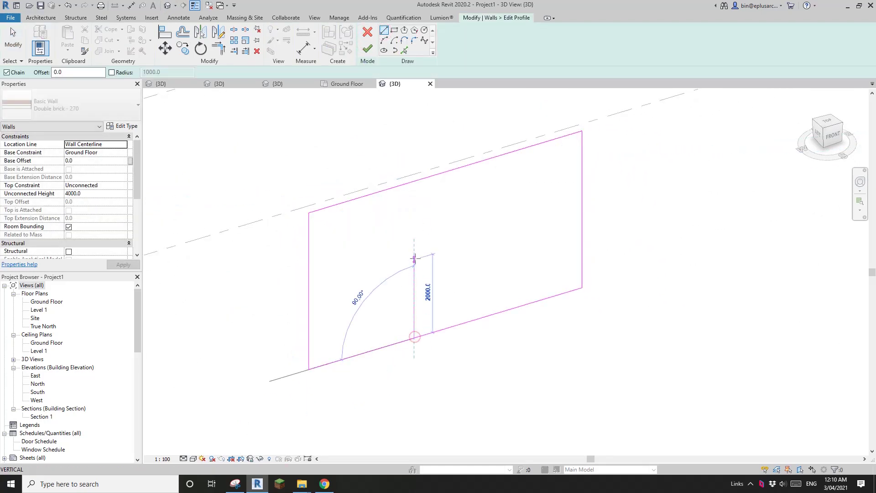
{"action": "left_click", "coordinate": [414, 259]}
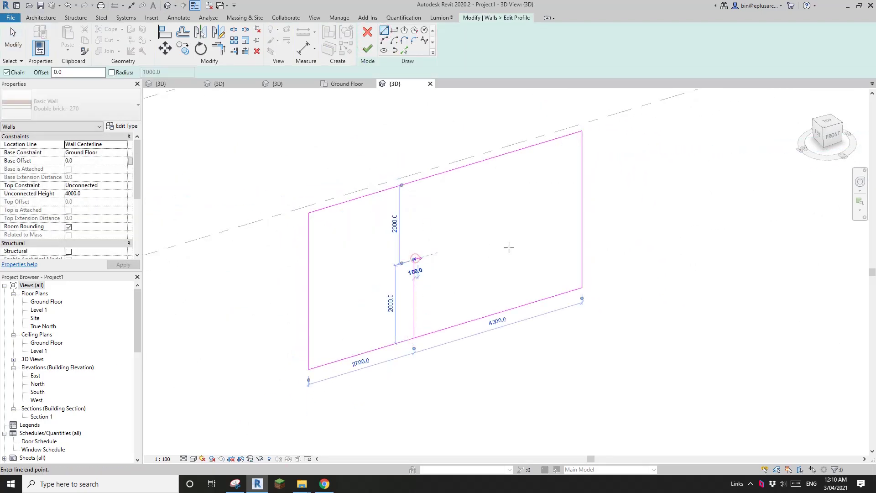
{"action": "left_click", "coordinate": [488, 315]}
Split the wall profile's base line within the opening and trim both pieces to the opening's vertical sides
{"action": "key", "text": "s"}
{"action": "key", "text": "l"}
{"action": "left_click", "coordinate": [473, 321]}
{"action": "key", "text": "t"}
{"action": "key", "text": "r"}
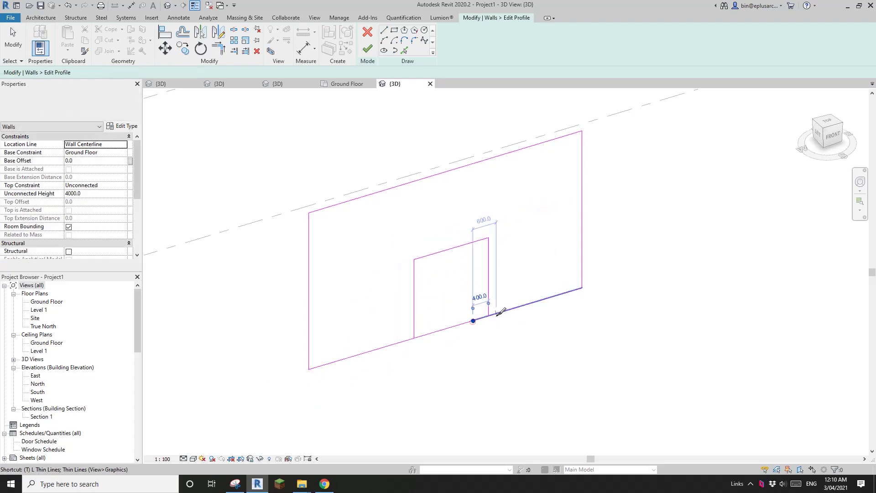
{"action": "left_click", "coordinate": [498, 314]}
{"action": "left_click", "coordinate": [489, 305]}
{"action": "middle_click_drag", "start_coordinate": [408, 339], "coordinate": [407, 341]}
{"action": "key", "text": "Escape"}
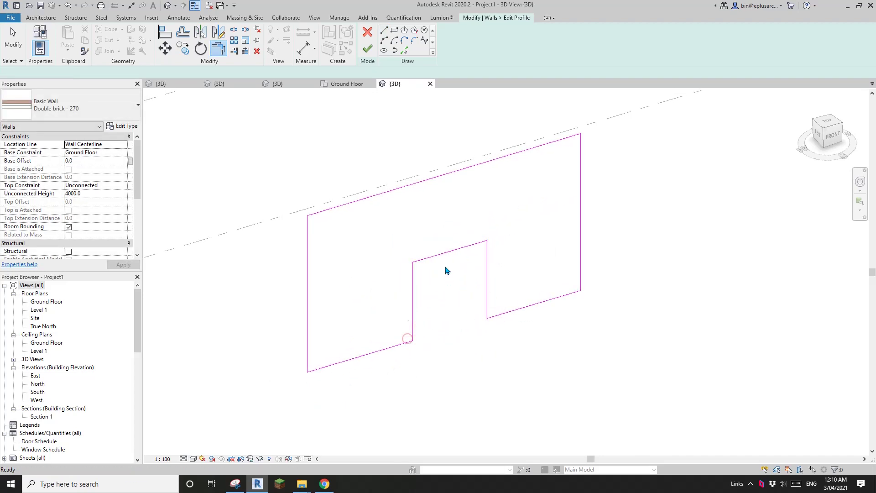
Replace the opening's straight top edge with an arc between the upper ends of its sides, and finish the wall profile
{"action": "left_click", "coordinate": [442, 252]}
{"action": "left_click", "coordinate": [394, 43]}
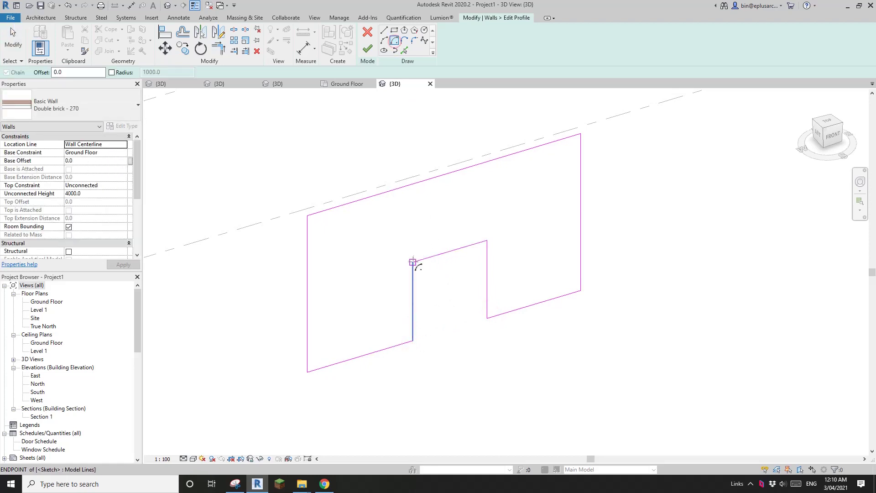
{"action": "left_click", "coordinate": [413, 262]}
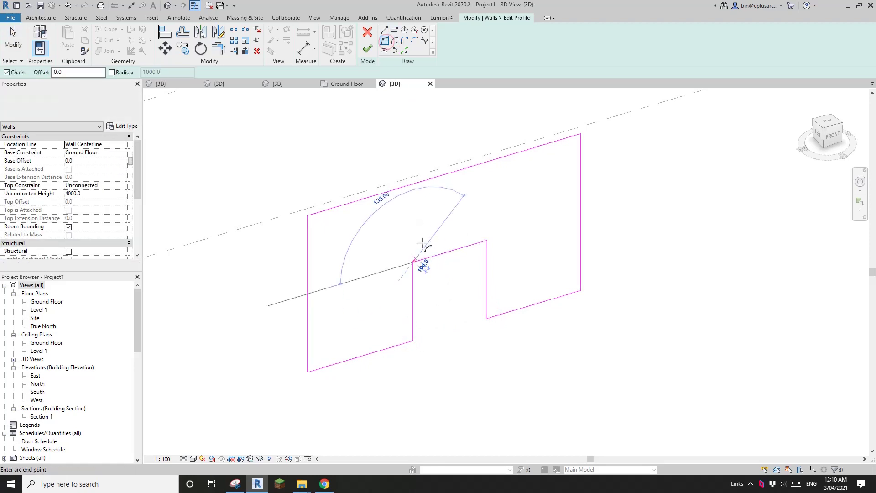
{"action": "left_click", "coordinate": [488, 240]}
{"action": "left_click", "coordinate": [455, 213]}
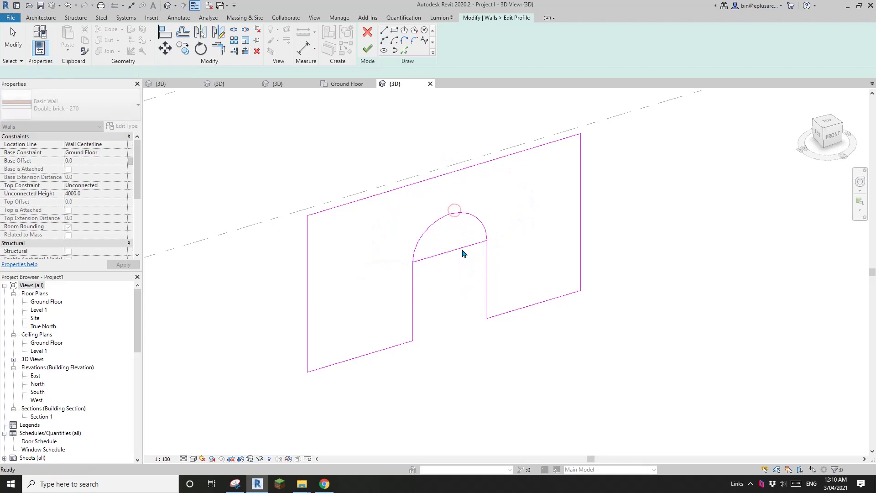
{"action": "left_click", "coordinate": [464, 252]}
{"action": "key", "text": "Delete"}
{"action": "left_click", "coordinate": [368, 48]}
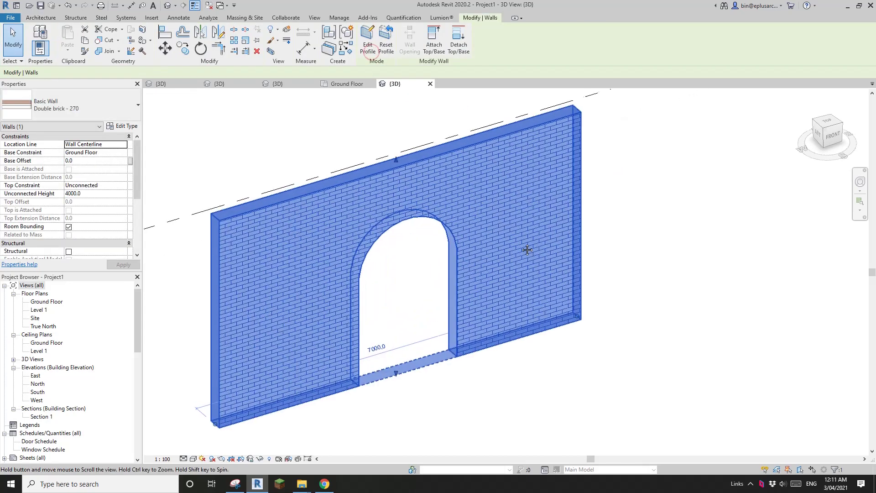
{"action": "key", "text": "Escape"}
{"action": "middle_click_drag", "start_coordinate": [399, 282], "coordinate": [390, 284]}
{"action": "scroll", "coordinate": [366, 182], "scroll_direction": "down", "scroll_amount": 1}
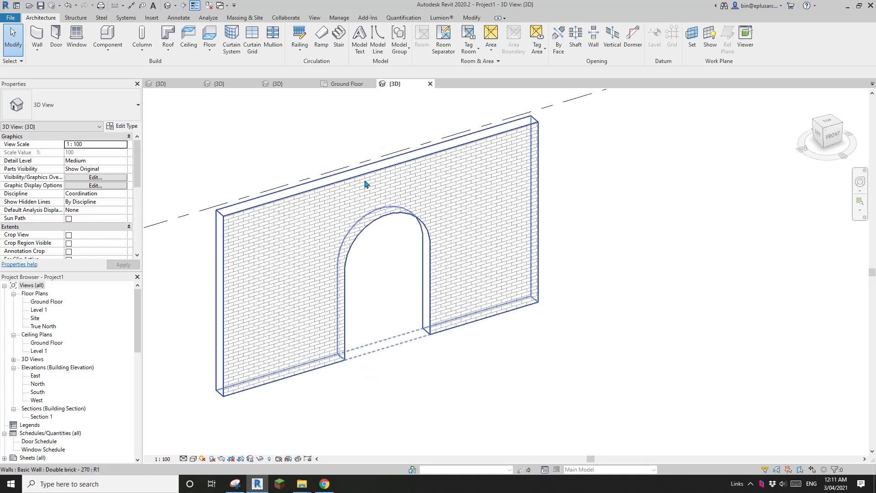
Load the brick arch family Family3 into Project1 and place it between the two ends of the wall opening's arc
{"action": "left_click", "coordinate": [283, 87]}
{"action": "left_click", "coordinate": [237, 84]}
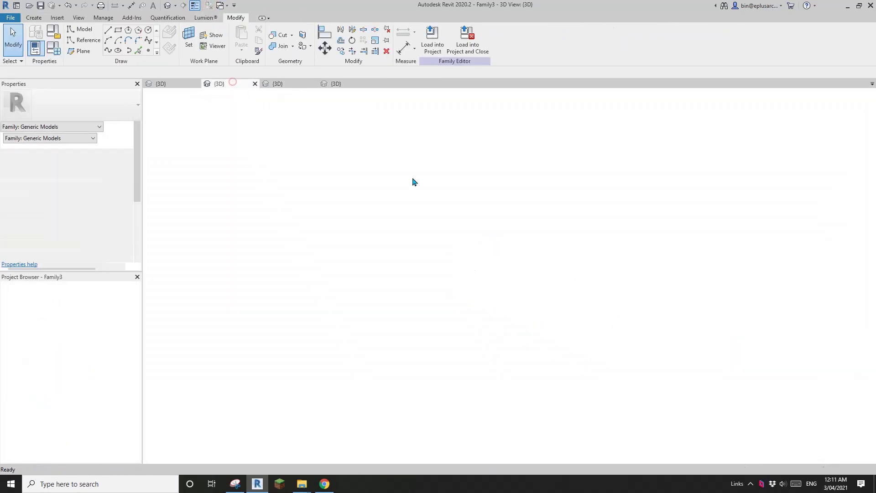
{"action": "left_click", "coordinate": [433, 44]}
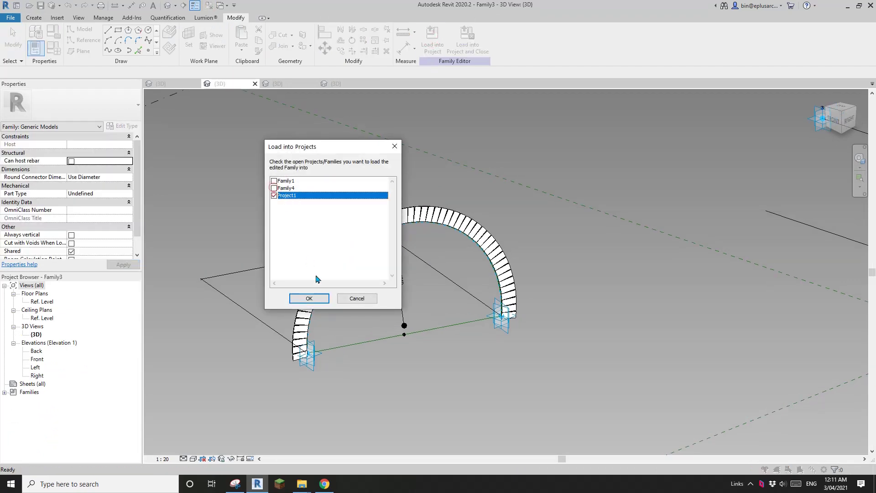
{"action": "left_click", "coordinate": [318, 299]}
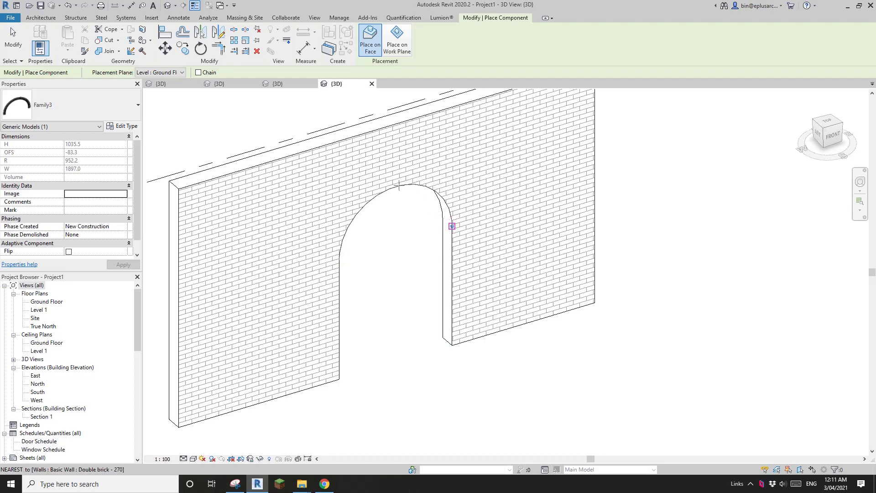
{"action": "left_click", "coordinate": [452, 226]}
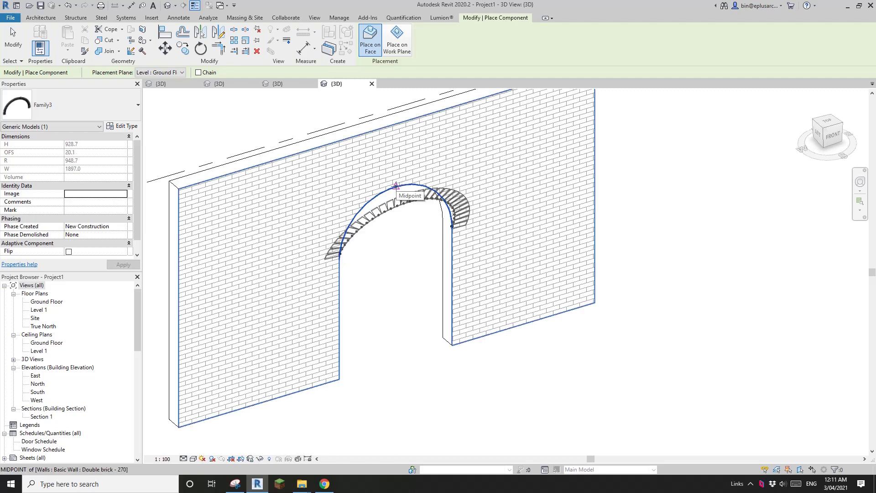
{"action": "key", "text": "Escape"}
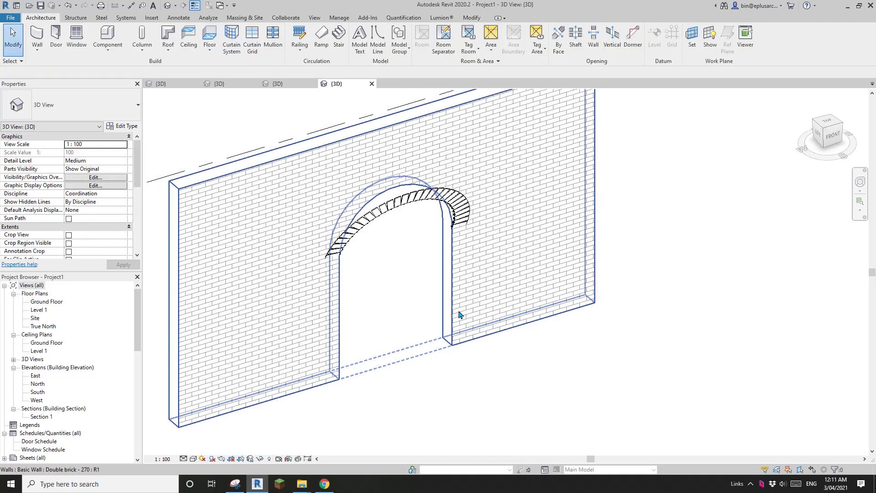
Turn on the Always vertical option in the brick arch family and reload it into Project1, overwriting the existing version without saving the family
{"action": "middle_click_drag", "start_coordinate": [460, 313], "coordinate": [426, 268], "text": "shift"}
{"action": "left_click", "coordinate": [418, 225]}
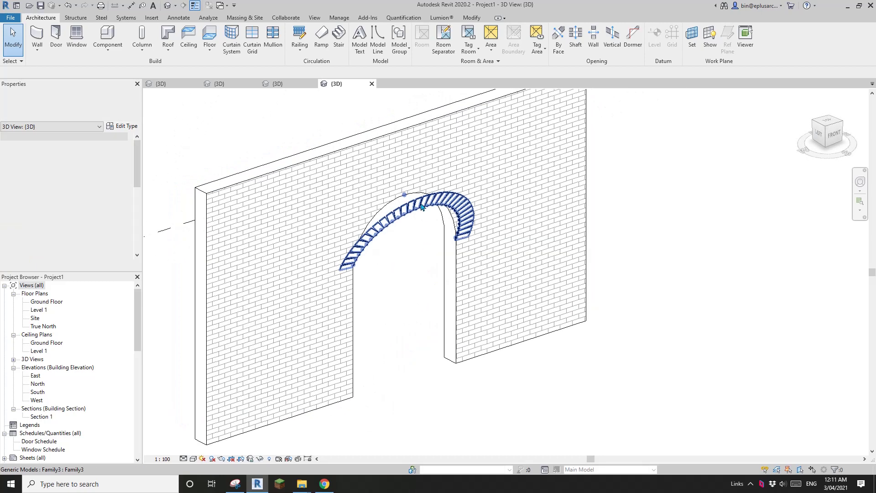
{"action": "left_click", "coordinate": [368, 42]}
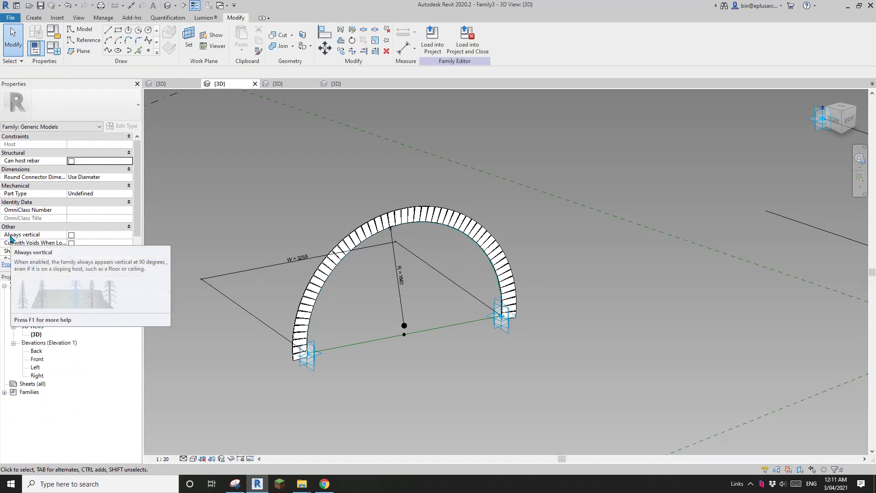
{"action": "left_click", "coordinate": [71, 235]}
{"action": "left_click", "coordinate": [469, 47]}
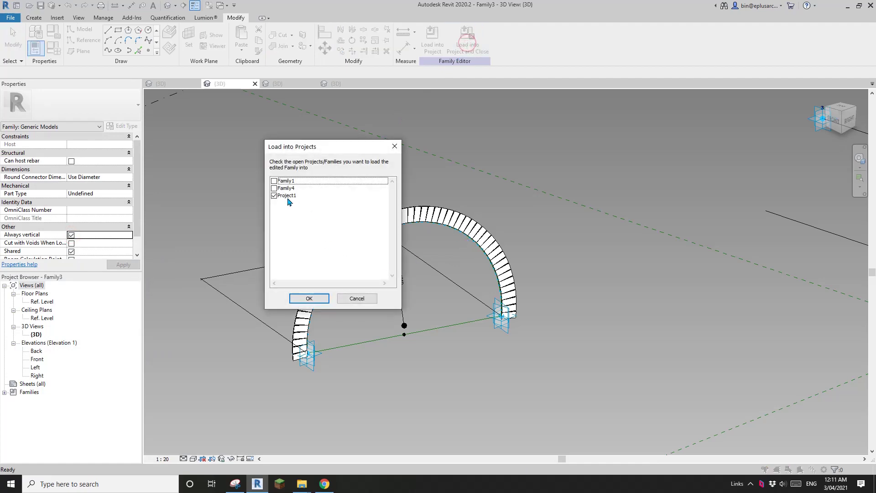
{"action": "left_click", "coordinate": [318, 299]}
{"action": "left_click", "coordinate": [457, 242]}
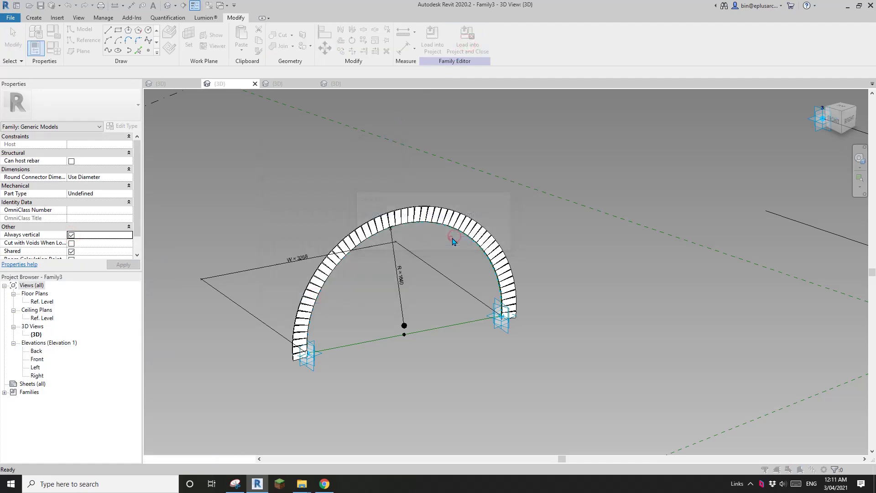
{"action": "left_click", "coordinate": [446, 160]}
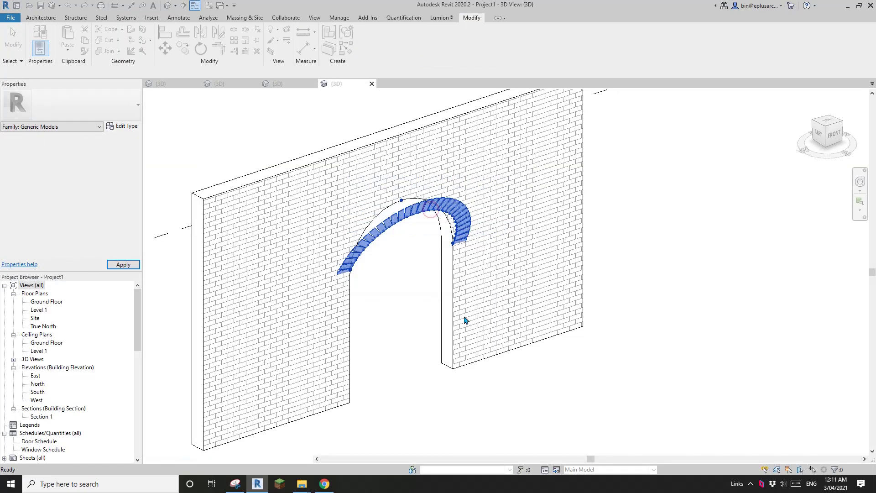
Check the brick arch's alignment with the wall opening and delete the placed arch instance
{"action": "middle_click_drag", "start_coordinate": [465, 319], "coordinate": [363, 221], "text": "shift"}
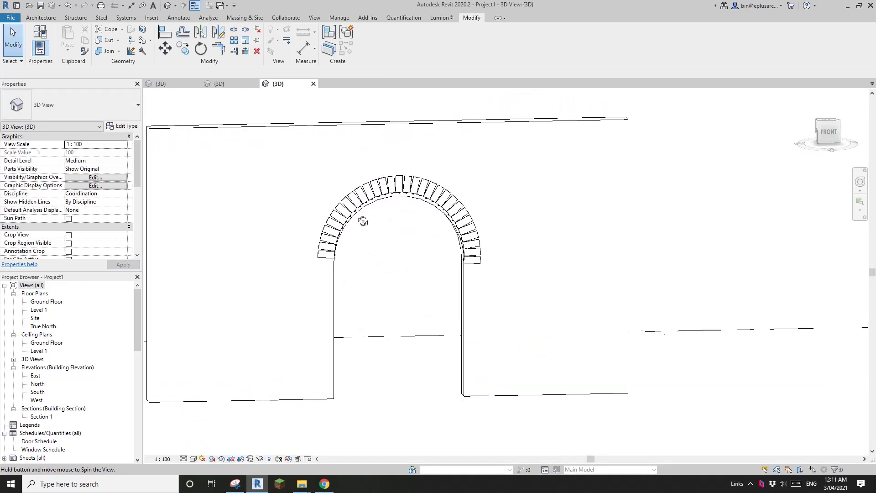
{"action": "scroll", "coordinate": [379, 230], "scroll_direction": "up", "scroll_amount": 3}
{"action": "left_click", "coordinate": [424, 166]}
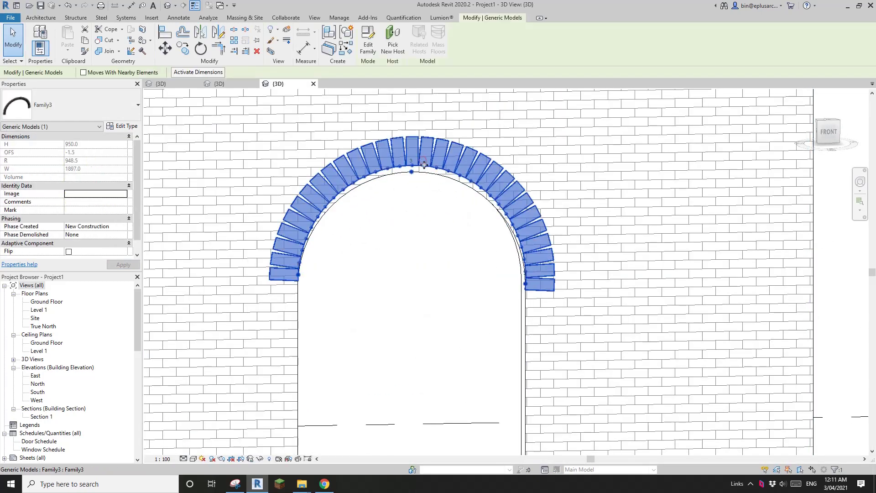
{"action": "middle_click_drag", "start_coordinate": [424, 165], "coordinate": [487, 274], "text": "shift"}
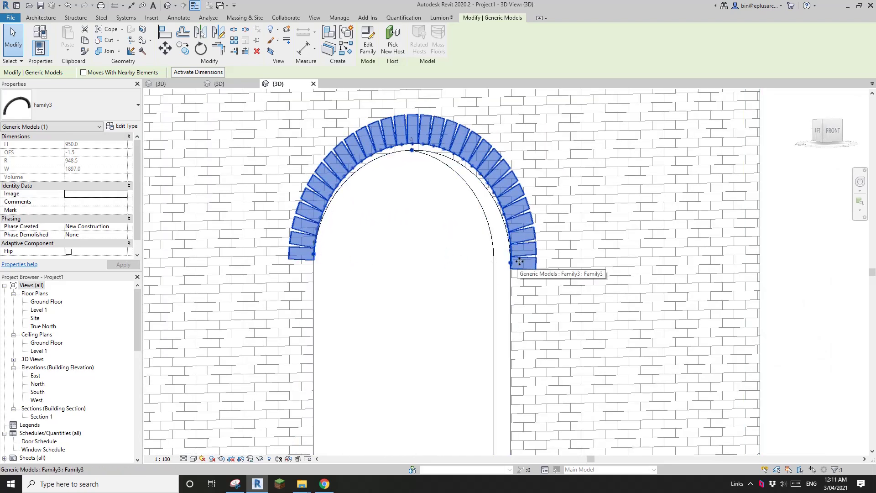
{"action": "middle_click_drag", "start_coordinate": [519, 261], "coordinate": [453, 189], "text": "shift"}
{"action": "key", "text": "Escape"}
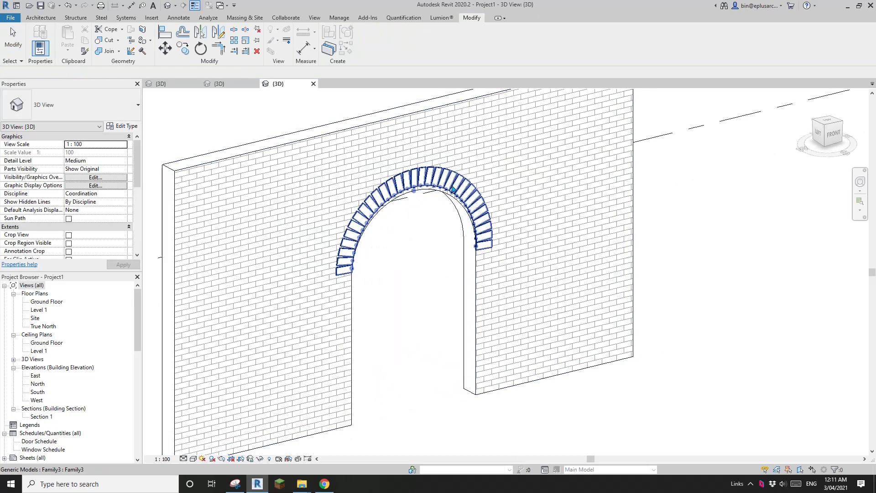
{"action": "left_click", "coordinate": [457, 185]}
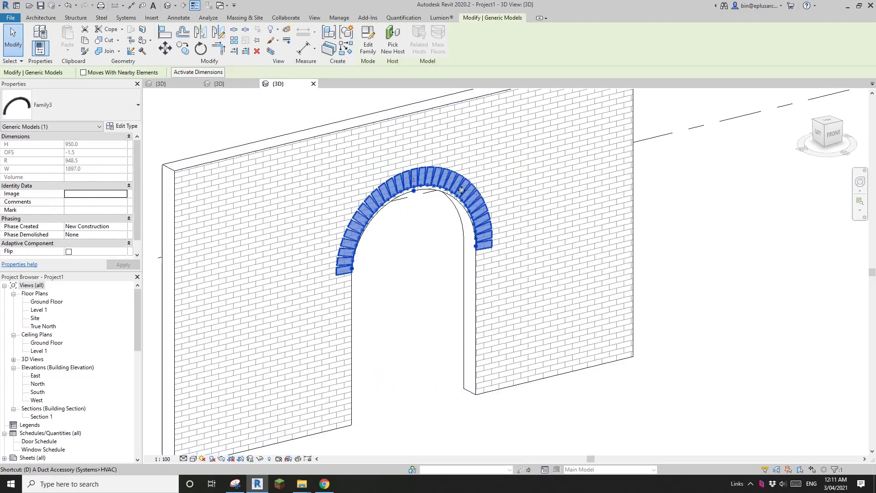
{"action": "key", "text": "Escape"}
{"action": "left_click", "coordinate": [453, 187]}
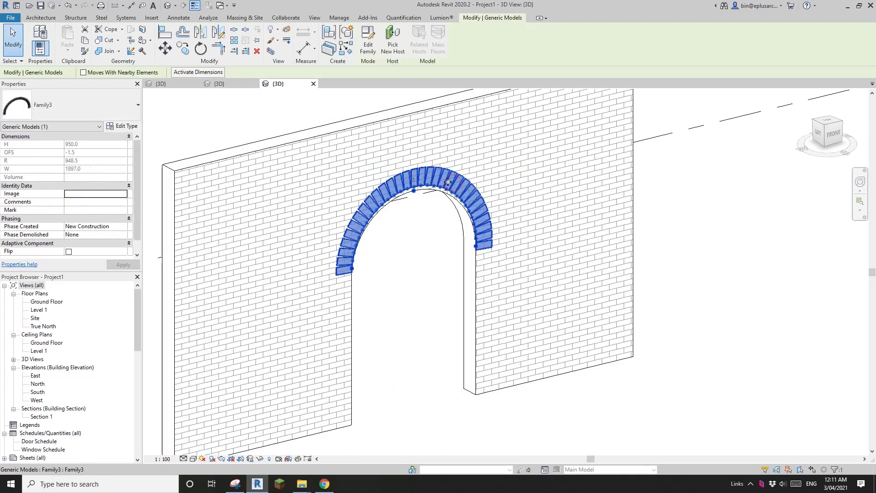
{"action": "key", "text": "Escape"}
Place a new Family3 arch component using the two ends and the midpoint of the opening's arc on the wall's front face
{"action": "left_click", "coordinate": [41, 17]}
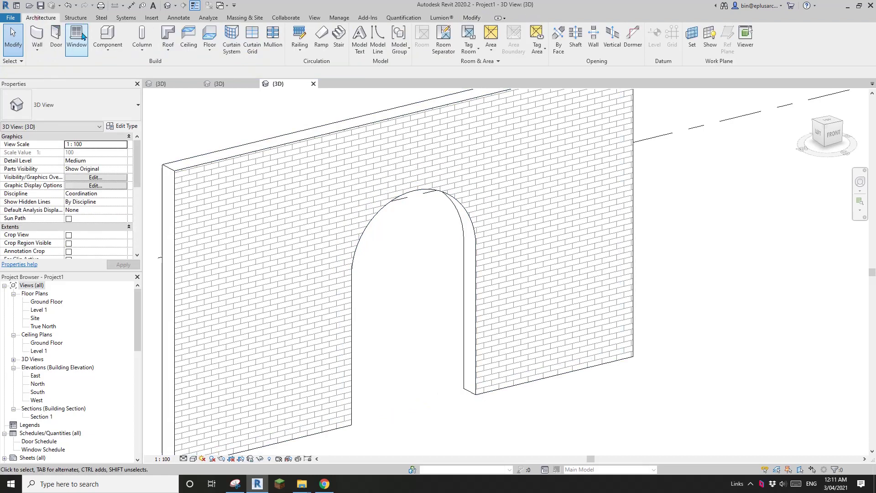
{"action": "left_click", "coordinate": [113, 36]}
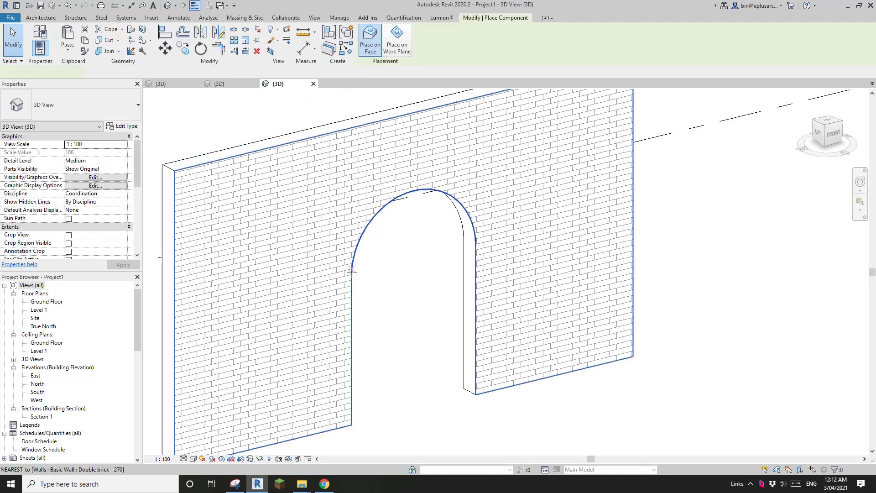
{"action": "left_click", "coordinate": [352, 276]}
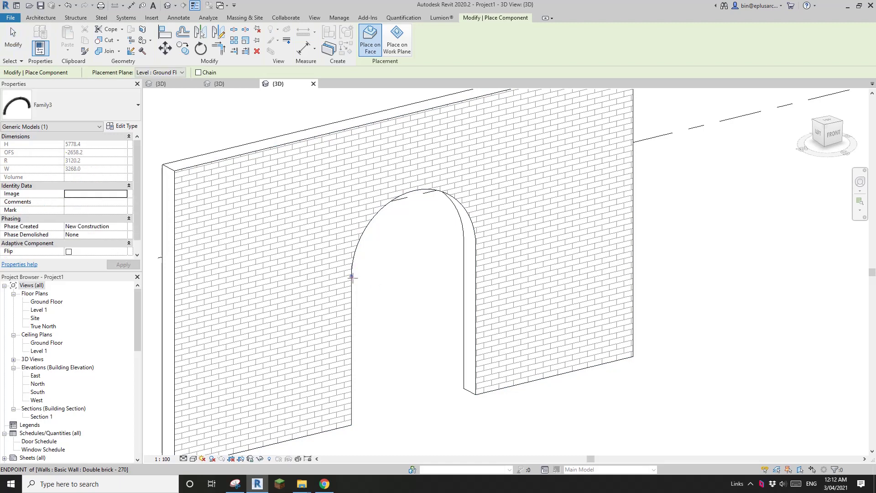
{"action": "left_click", "coordinate": [476, 246]}
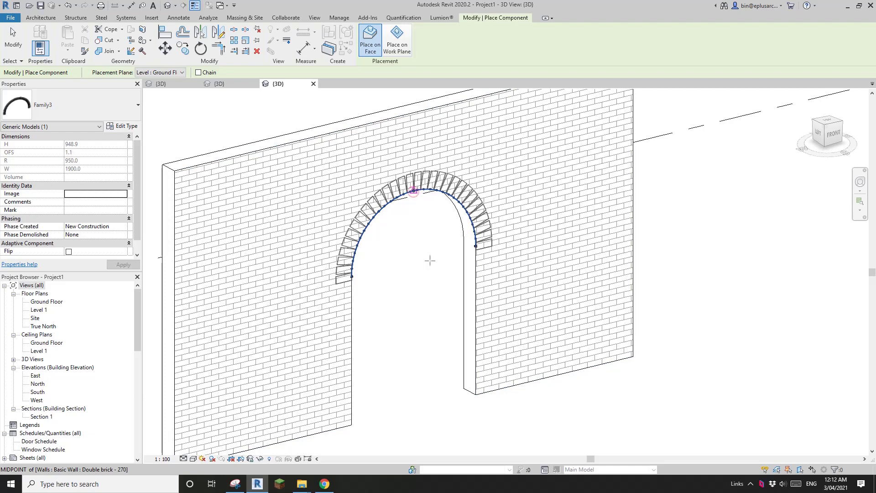
{"action": "key", "text": "Escape"}
{"action": "scroll", "coordinate": [436, 274], "scroll_direction": "down", "scroll_amount": 1}
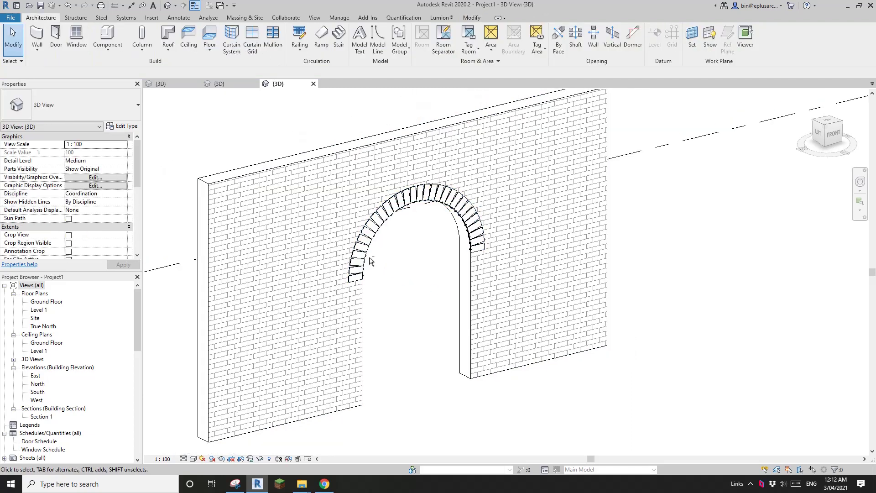
Open the placed arch's family for editing and turn off the display of Nodes in the divided path's representation
{"action": "scroll", "coordinate": [370, 261], "scroll_direction": "up", "scroll_amount": 4}
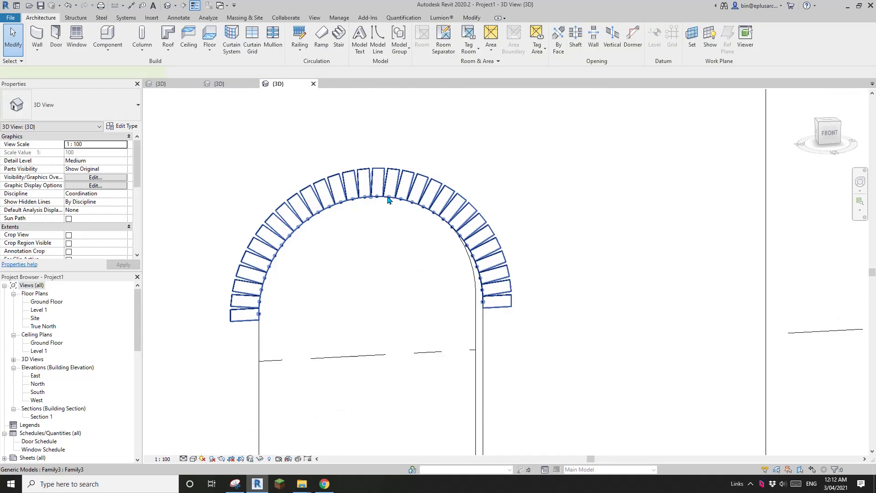
{"action": "left_click", "coordinate": [388, 200]}
{"action": "middle_click_drag", "start_coordinate": [388, 201], "coordinate": [468, 188], "text": "shift"}
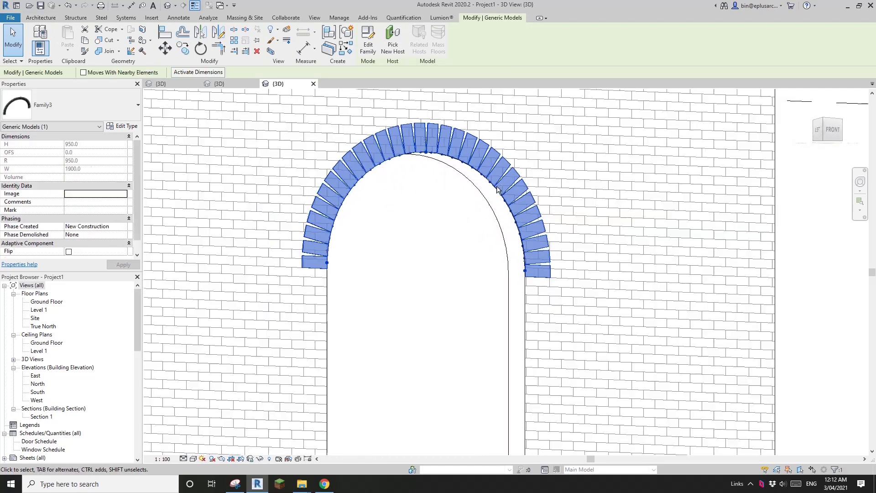
{"action": "left_click", "coordinate": [367, 46]}
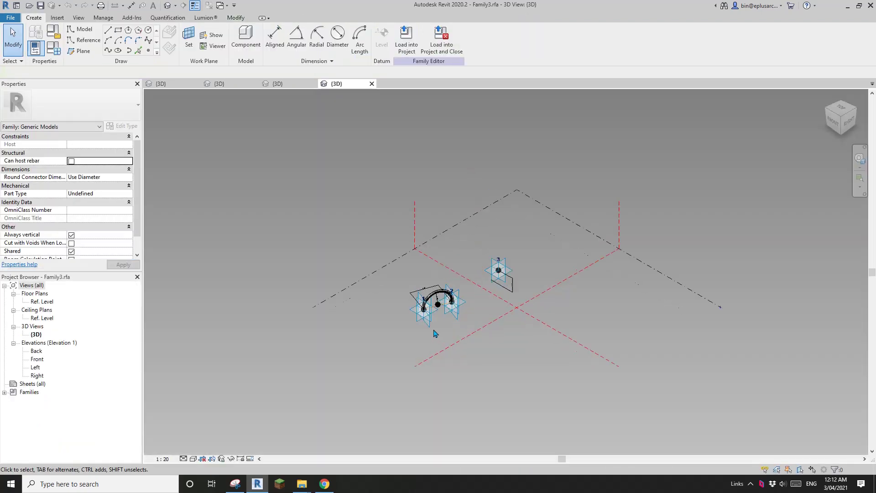
{"action": "scroll", "coordinate": [434, 334], "scroll_direction": "up", "scroll_amount": 5}
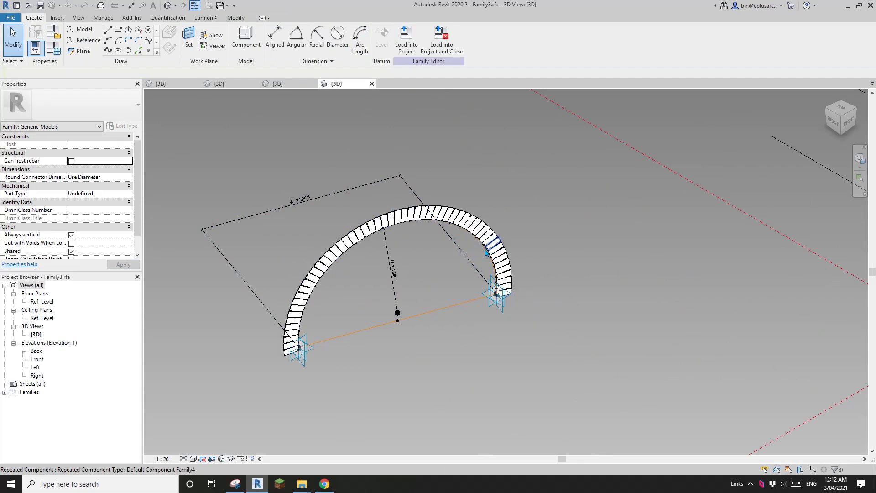
{"action": "left_click", "coordinate": [486, 252]}
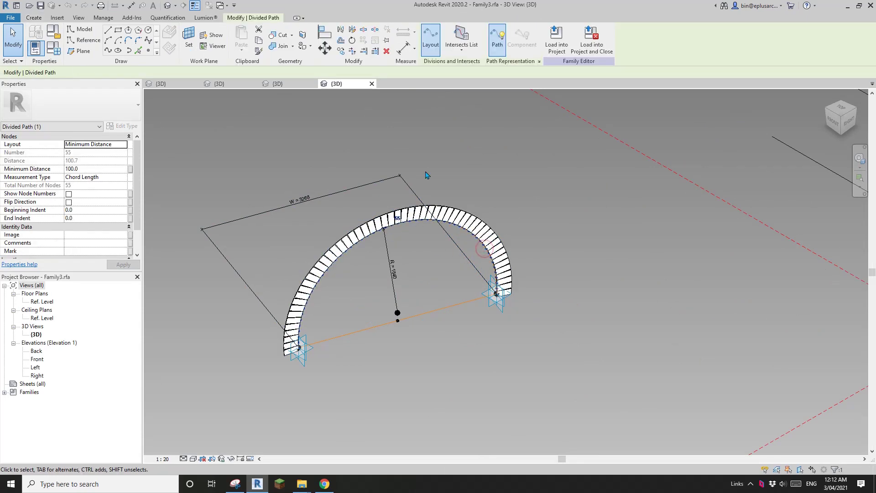
{"action": "left_click", "coordinate": [539, 59]}
{"action": "left_click", "coordinate": [456, 187]}
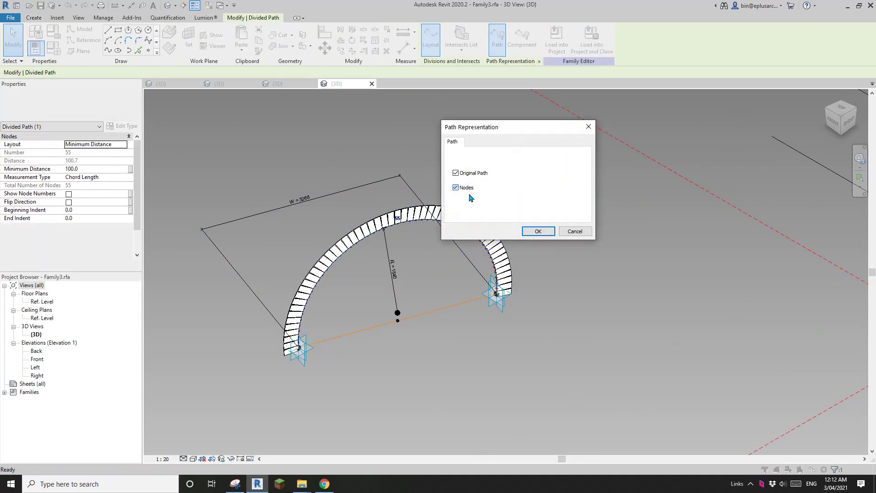
{"action": "left_click", "coordinate": [538, 231]}
Load the edited arch family into Project1 and close it without saving, overwriting the existing version
{"action": "left_click", "coordinate": [594, 49]}
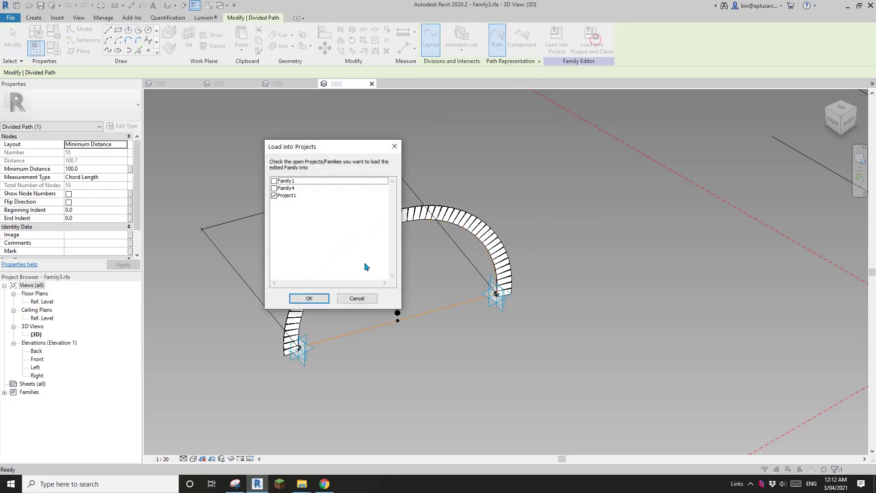
{"action": "left_click", "coordinate": [307, 299]}
{"action": "left_click", "coordinate": [454, 297]}
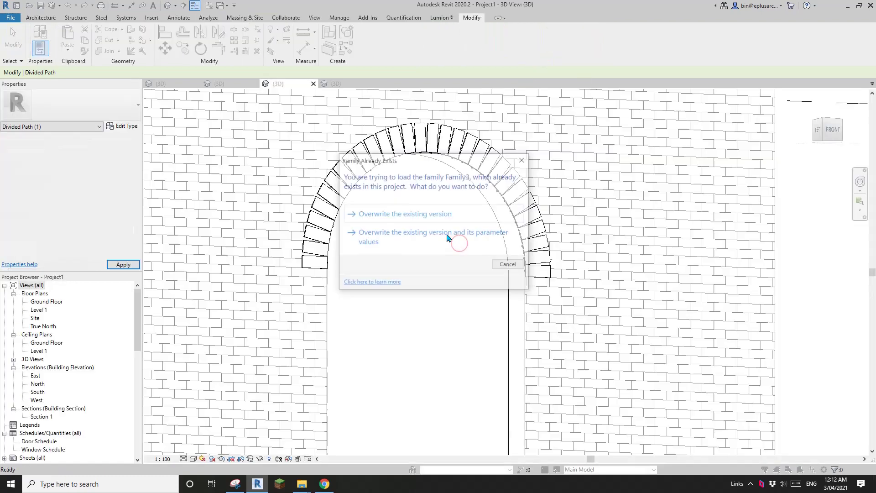
{"action": "left_click", "coordinate": [440, 213]}
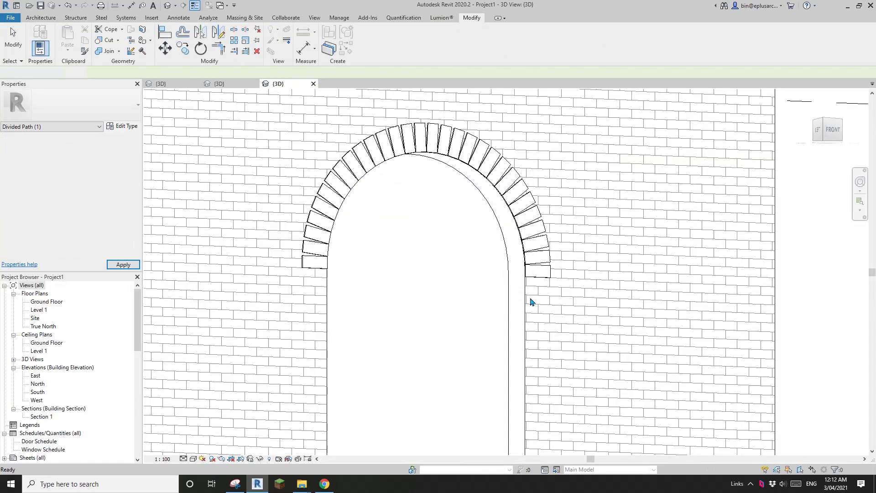
Examine the brick arch's fit over the wall opening from the front and at an angle in a shaded display
{"action": "scroll", "coordinate": [507, 293], "scroll_direction": "down", "scroll_amount": 4}
{"action": "middle_click_drag", "start_coordinate": [507, 293], "coordinate": [455, 300], "text": "shift"}
{"action": "left_click", "coordinate": [473, 218]}
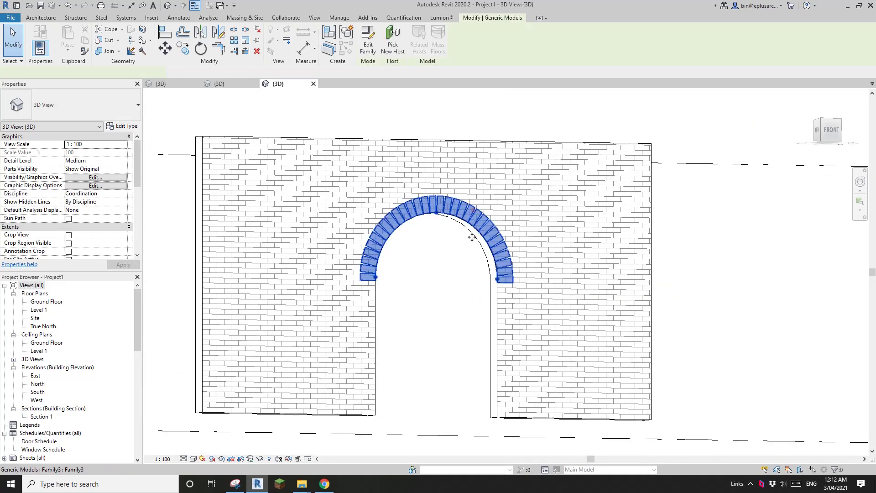
{"action": "mouse_move", "coordinate": [472, 236]}
{"action": "middle_mouse_down", "text": "shift"}
{"action": "mouse_move", "coordinate": [382, 298]}
{"action": "mouse_move", "coordinate": [468, 310]}
{"action": "mouse_move", "coordinate": [453, 315]}
{"action": "mouse_move", "coordinate": [532, 350]}
{"action": "mouse_move", "coordinate": [513, 338]}
{"action": "mouse_move", "coordinate": [494, 349]}
{"action": "mouse_move", "coordinate": [493, 333]}
{"action": "mouse_move", "coordinate": [460, 358]}
{"action": "mouse_move", "coordinate": [485, 346]}
{"action": "mouse_move", "coordinate": [475, 303]}
{"action": "mouse_move", "coordinate": [454, 383]}
{"action": "mouse_move", "coordinate": [485, 328]}
{"action": "mouse_move", "coordinate": [478, 340]}
{"action": "middle_mouse_up", "text": "shift"}
{"action": "left_click", "coordinate": [452, 337]}
{"action": "scroll", "coordinate": [452, 337], "scroll_direction": "down", "scroll_amount": 1}
{"action": "scroll", "coordinate": [488, 347], "scroll_direction": "up", "scroll_amount": 1}
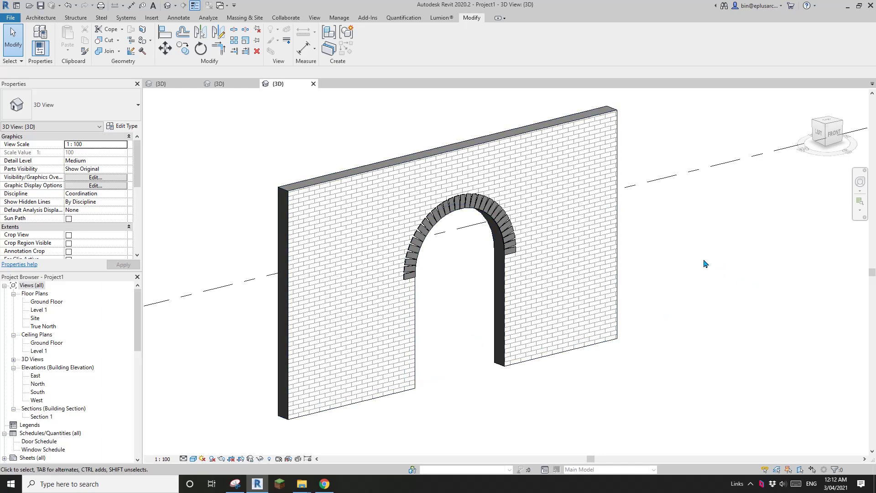
{"action": "middle_click_drag", "start_coordinate": [706, 263], "coordinate": [700, 271]}
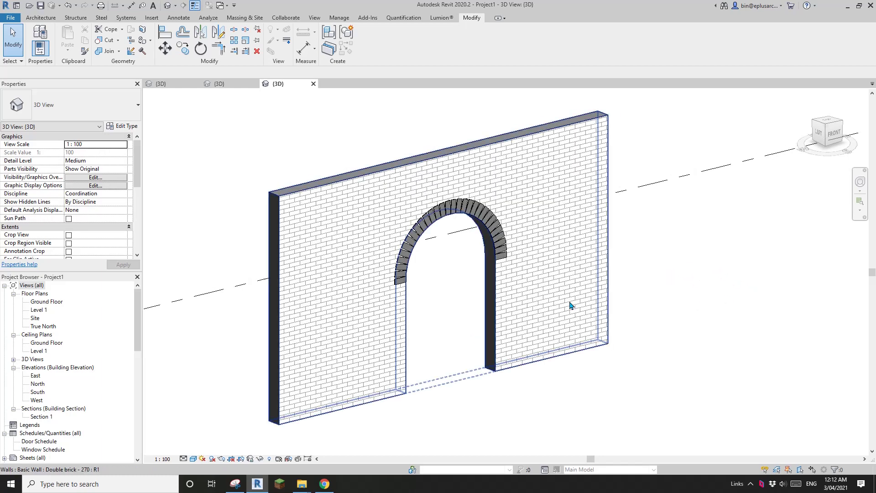